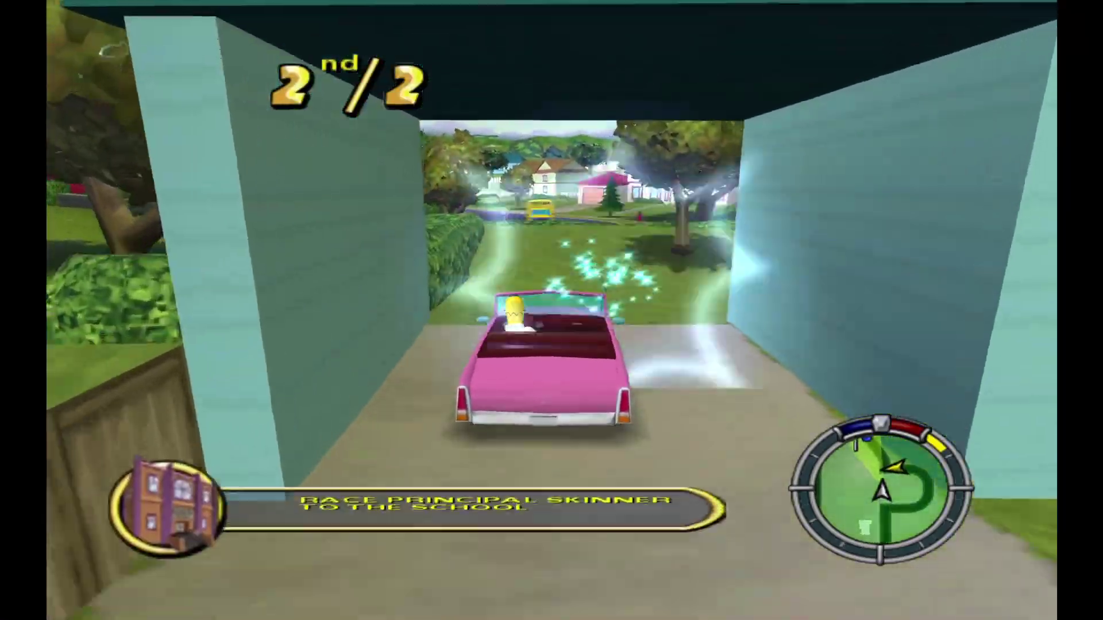
{"action": "key", "text": "w"}
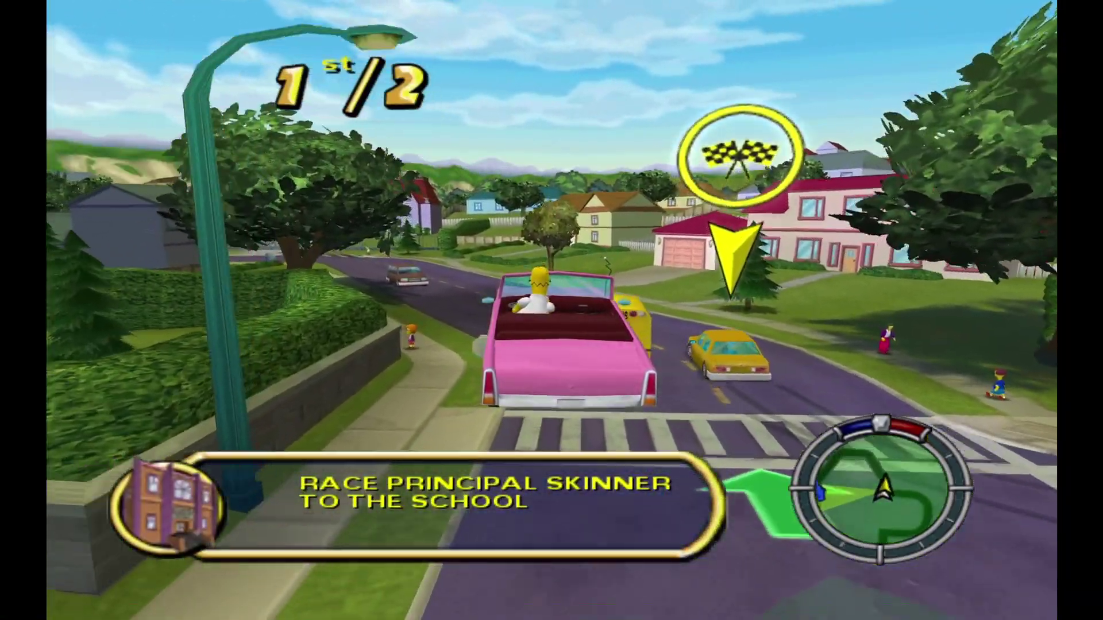
{"action": "key", "text": "w"}
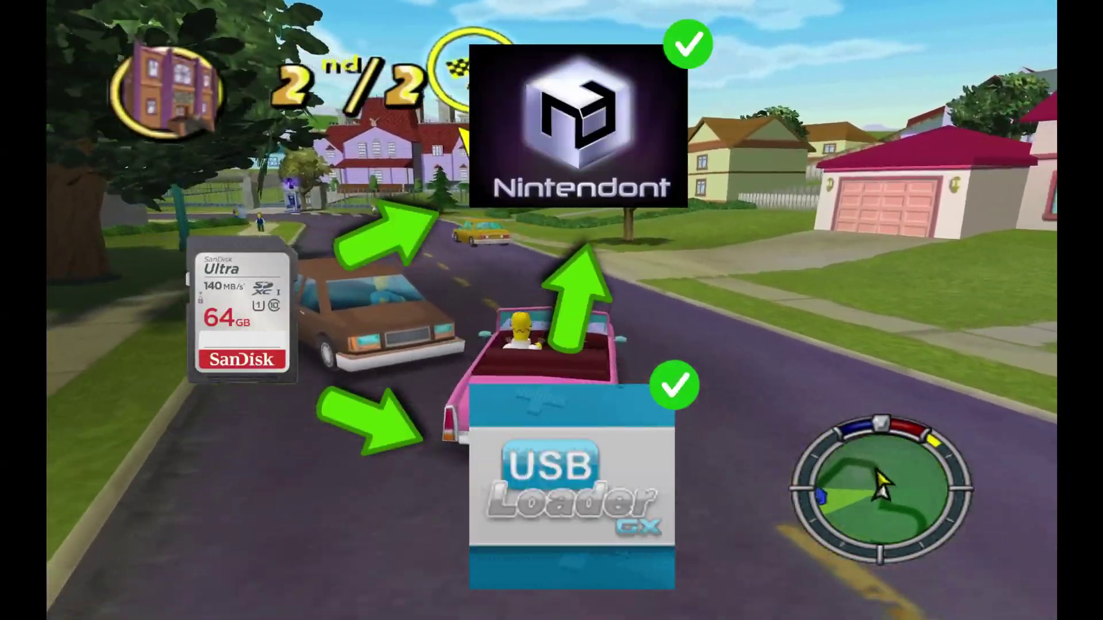
{"action": "key", "text": "w"}
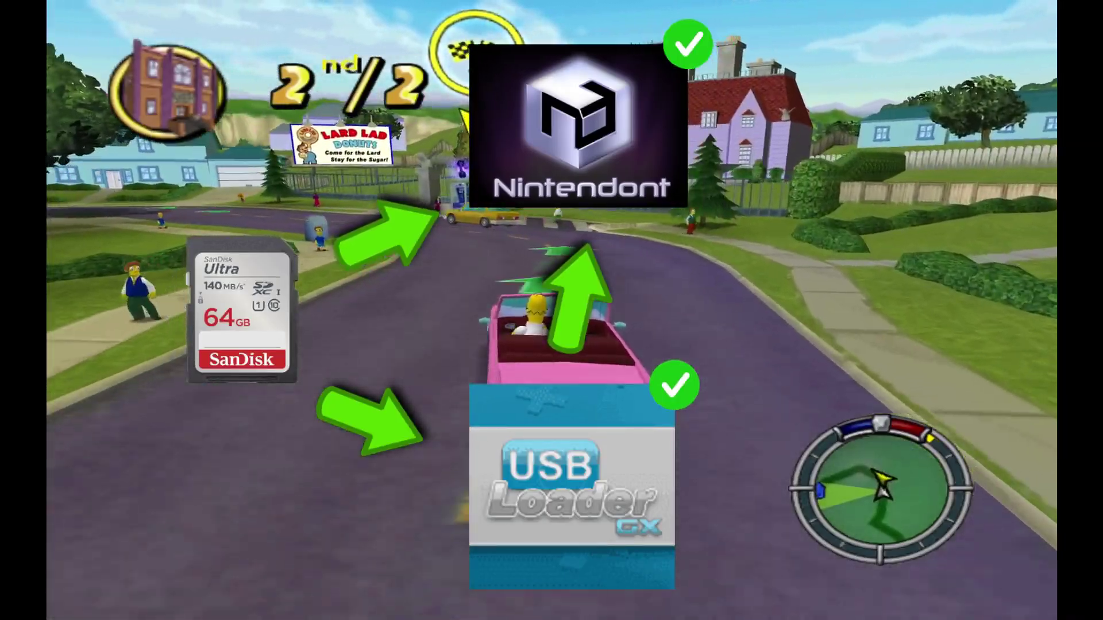
{"action": "key", "text": "w"}
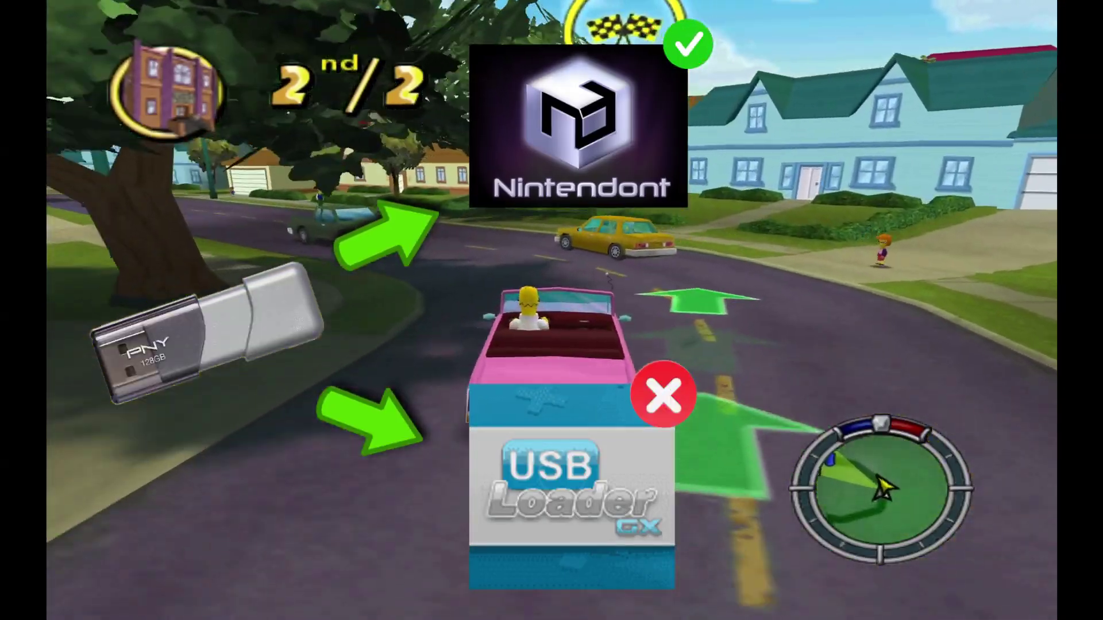
{"action": "key", "text": "w"}
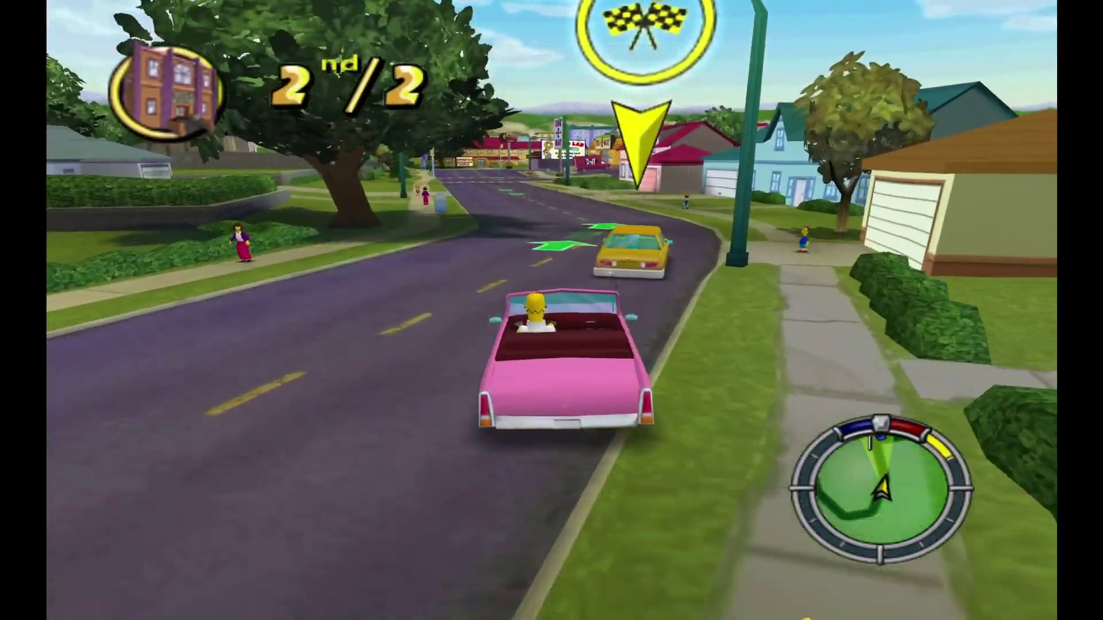
{"action": "key", "text": "w"}
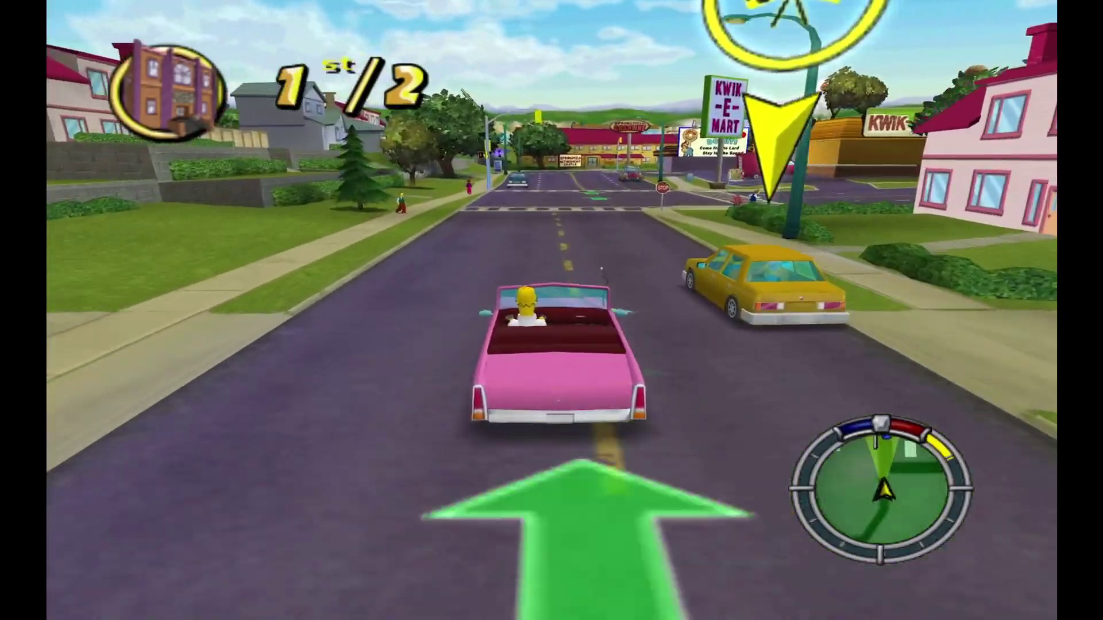
{"action": "key", "text": "w"}
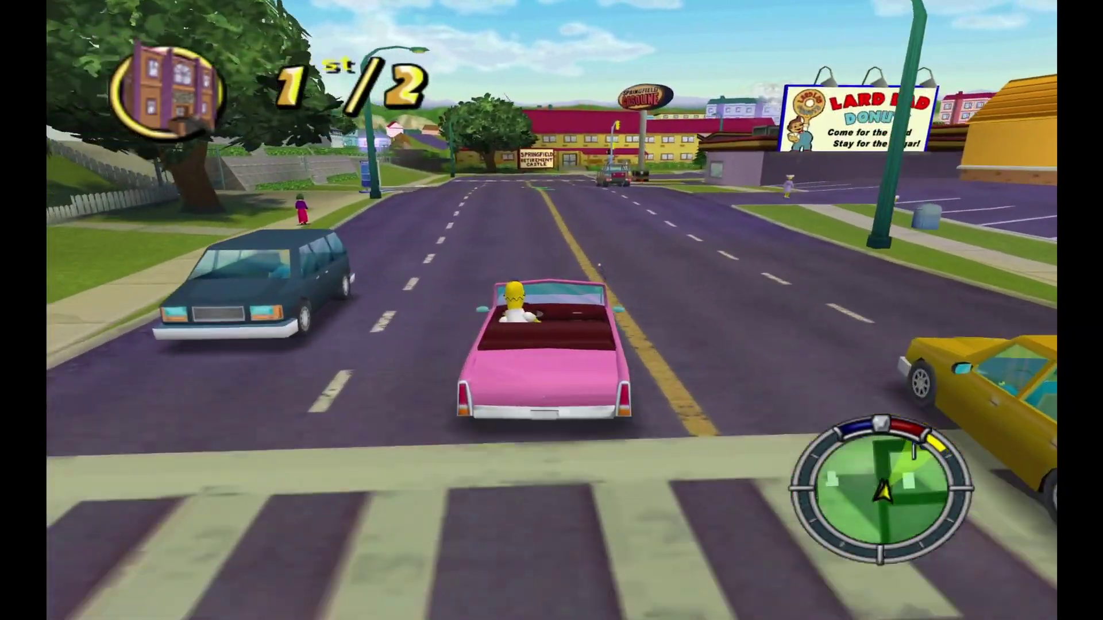
{"action": "key", "text": "w"}
{"action": "key", "text": "d"}
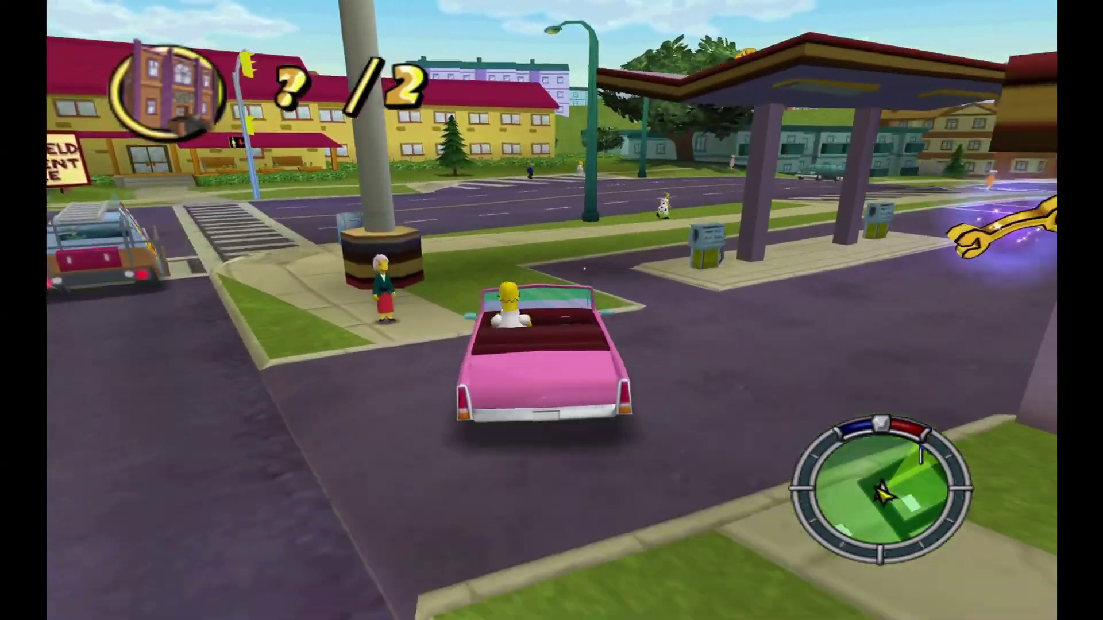
{"action": "key", "text": "w"}
{"action": "key", "text": "a"}
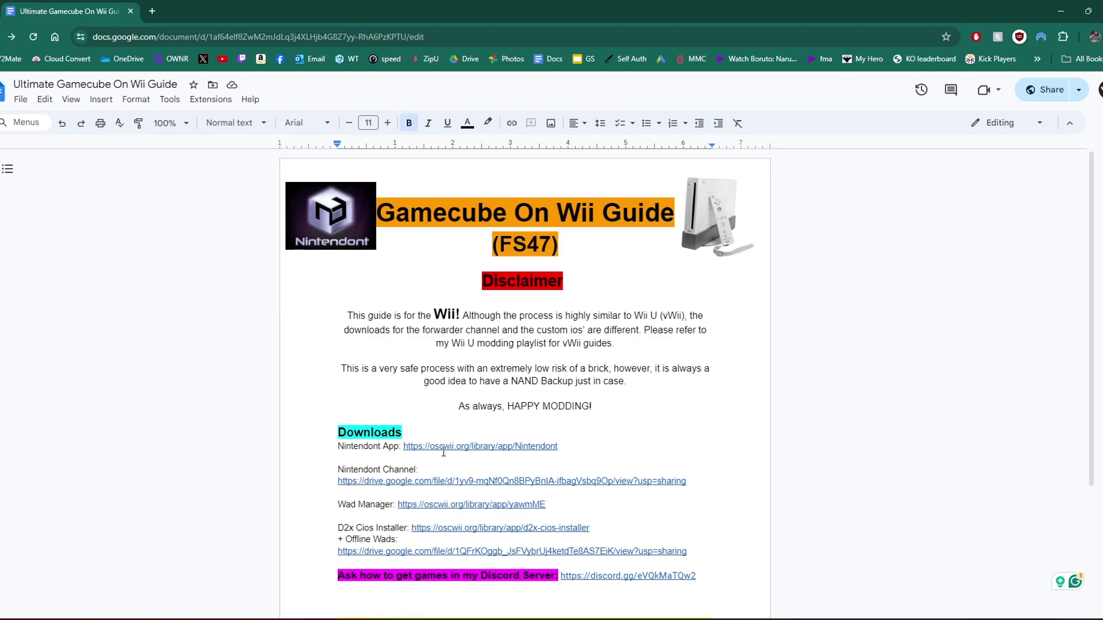
Download the recommended Nintendont zip file from the guide's Nintendont App link, and close its page
{"action": "scroll", "coordinate": [444, 453], "scroll_direction": "down", "scroll_amount": 4}
{"action": "scroll", "coordinate": [443, 453], "scroll_direction": "up", "scroll_amount": 3}
{"action": "left_click", "coordinate": [468, 386]}
{"action": "left_click", "coordinate": [480, 404]}
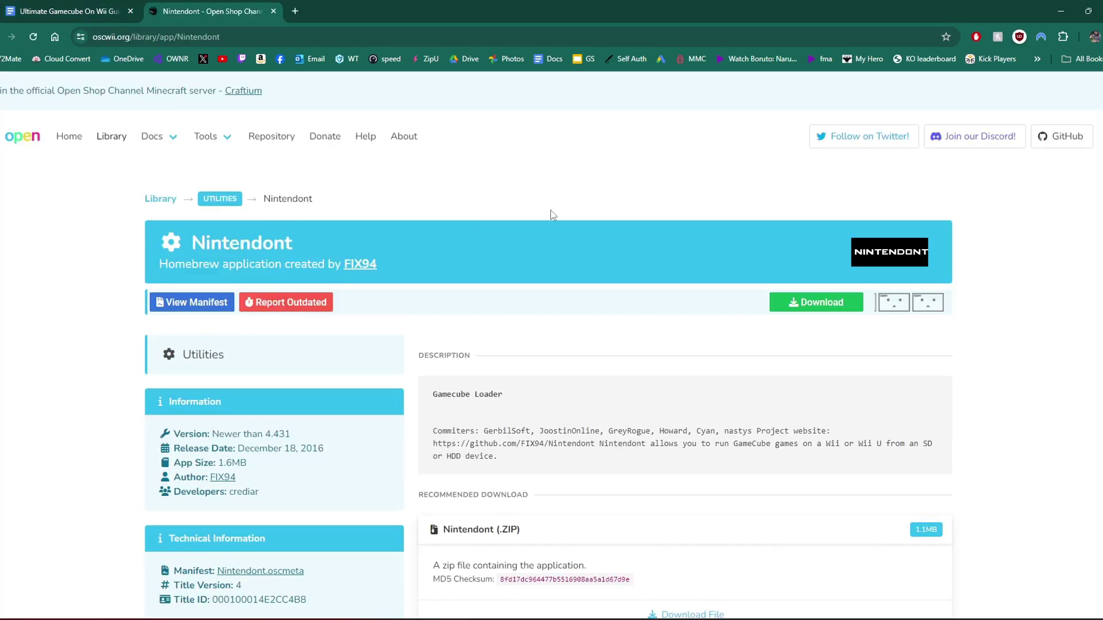
{"action": "scroll", "coordinate": [552, 215], "scroll_direction": "down", "scroll_amount": 4}
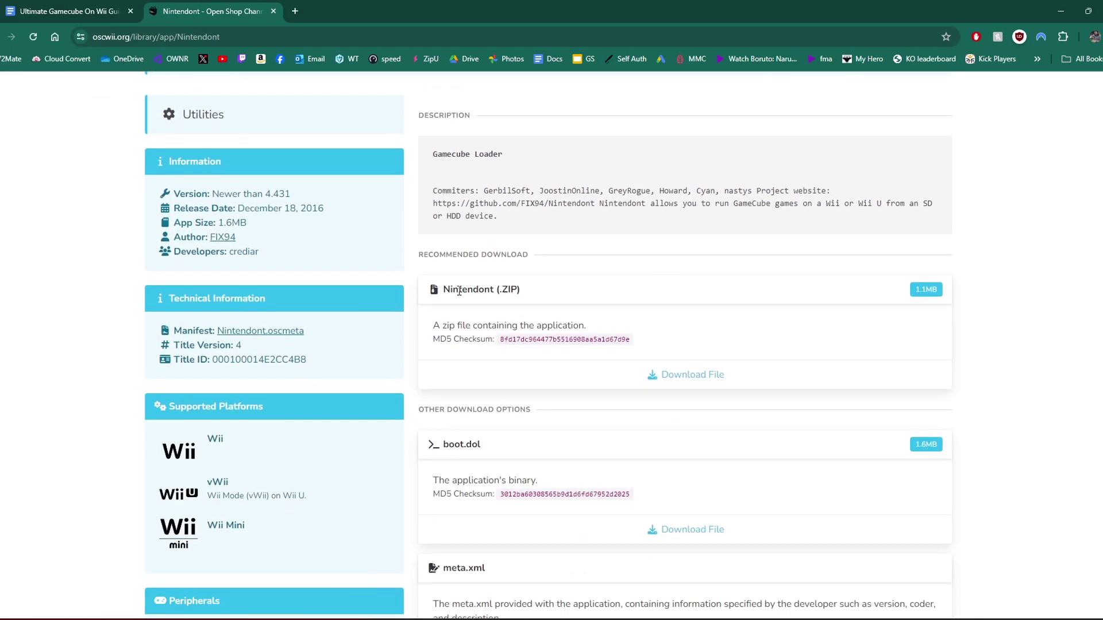
{"action": "left_click", "coordinate": [695, 375]}
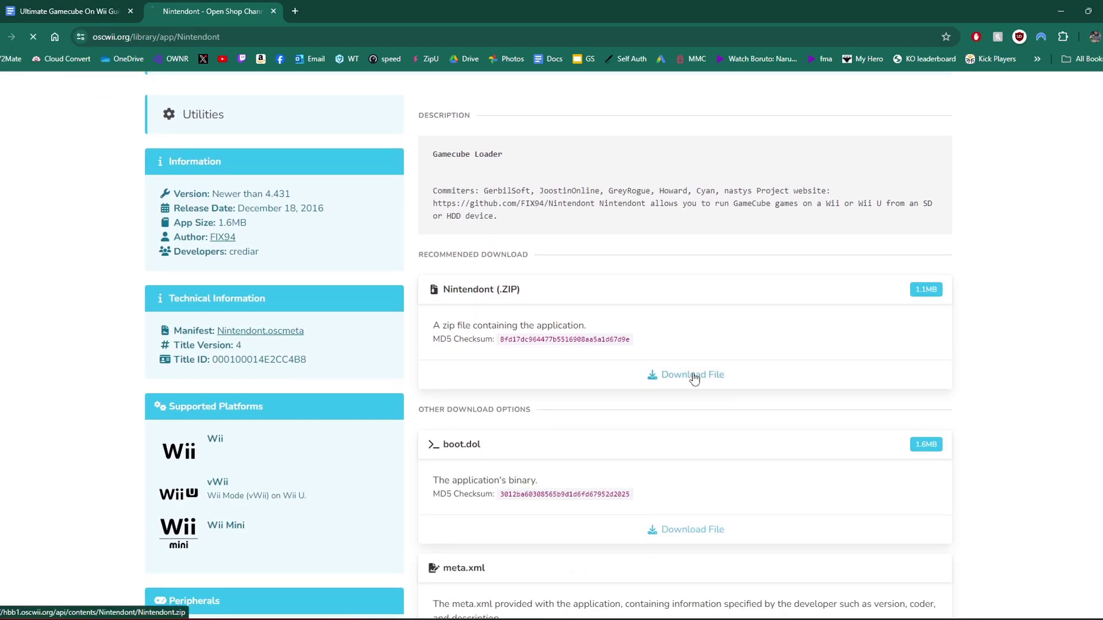
{"action": "left_click", "coordinate": [274, 11]}
Download the Nintendont Forwarder - LXVS.wad file from the guide's Nintendont Channel link, and close its page
{"action": "key", "text": "Down"}
{"action": "key", "text": "Down"}
{"action": "key", "text": "Down"}
{"action": "key", "text": "End"}
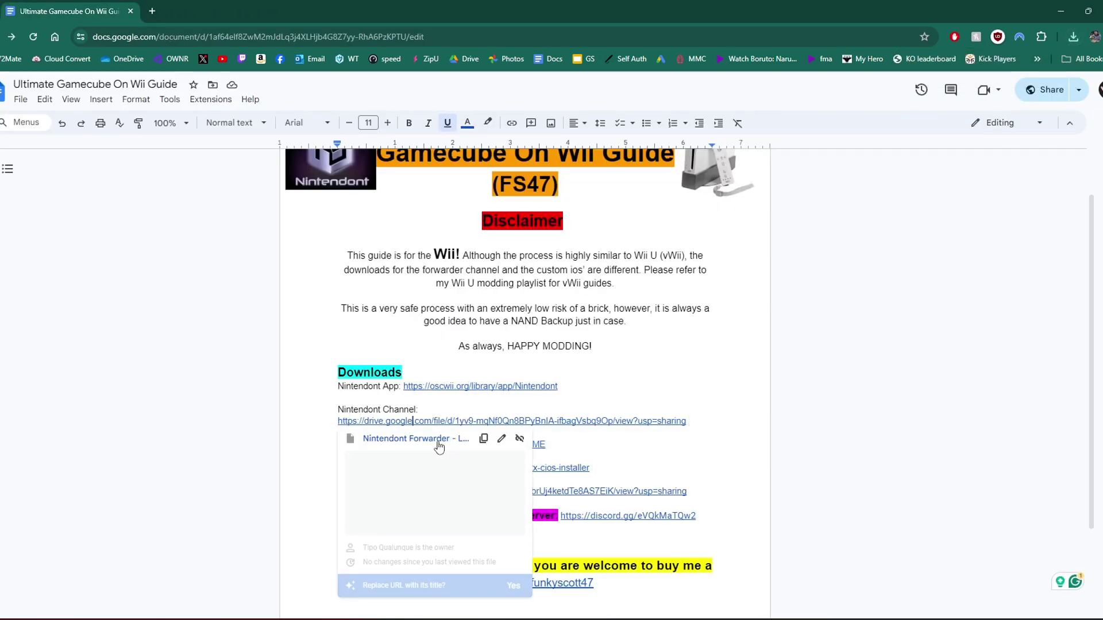
{"action": "left_click", "coordinate": [443, 467]}
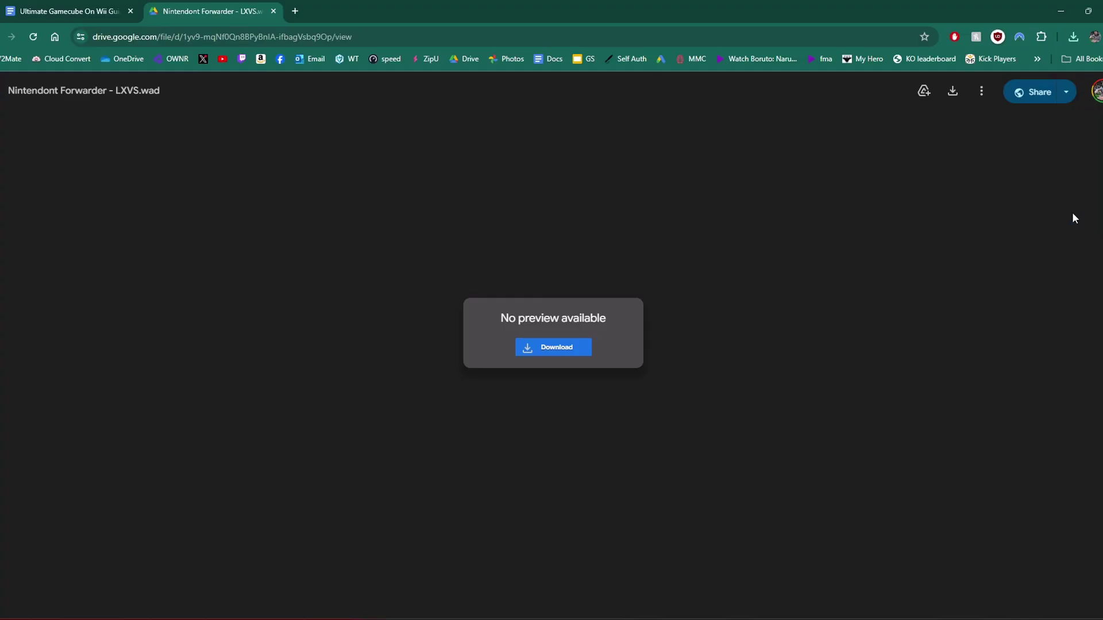
{"action": "left_click", "coordinate": [569, 349]}
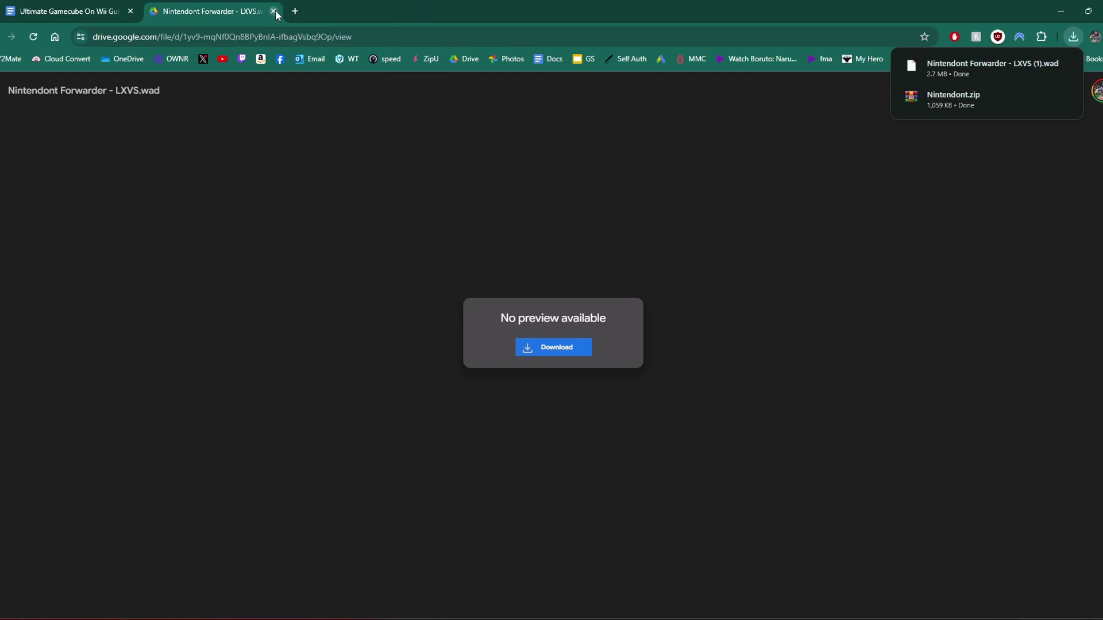
{"action": "left_click", "coordinate": [274, 11]}
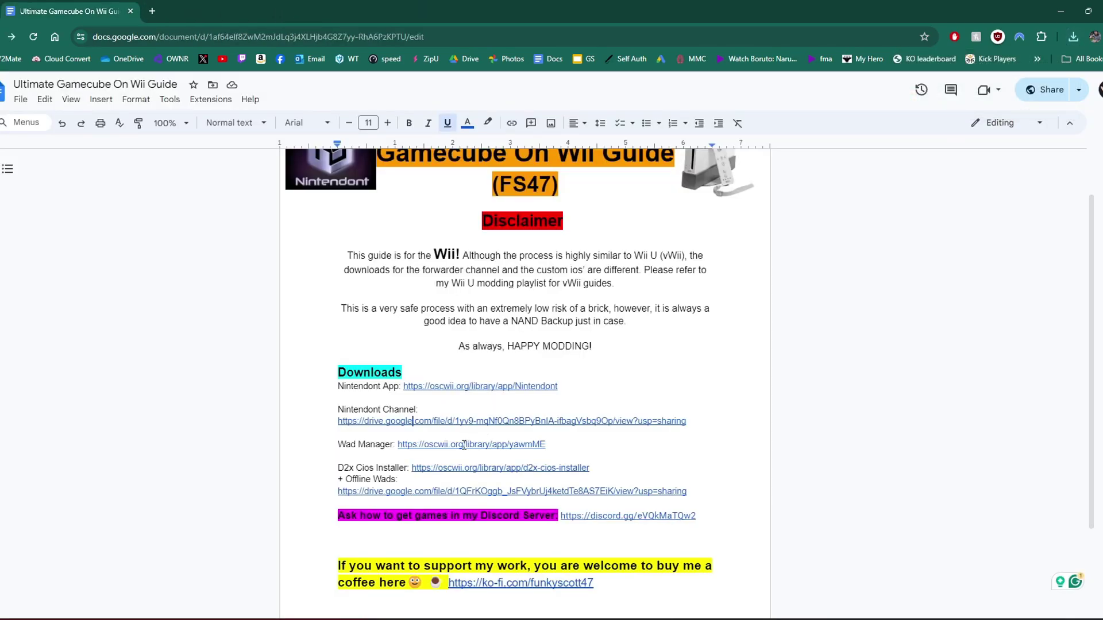
Download the recommended YAWM ModMii Edition zip file from the guide's Wad Manager link, and close its page
{"action": "left_click", "coordinate": [464, 444]}
{"action": "left_click", "coordinate": [475, 458]}
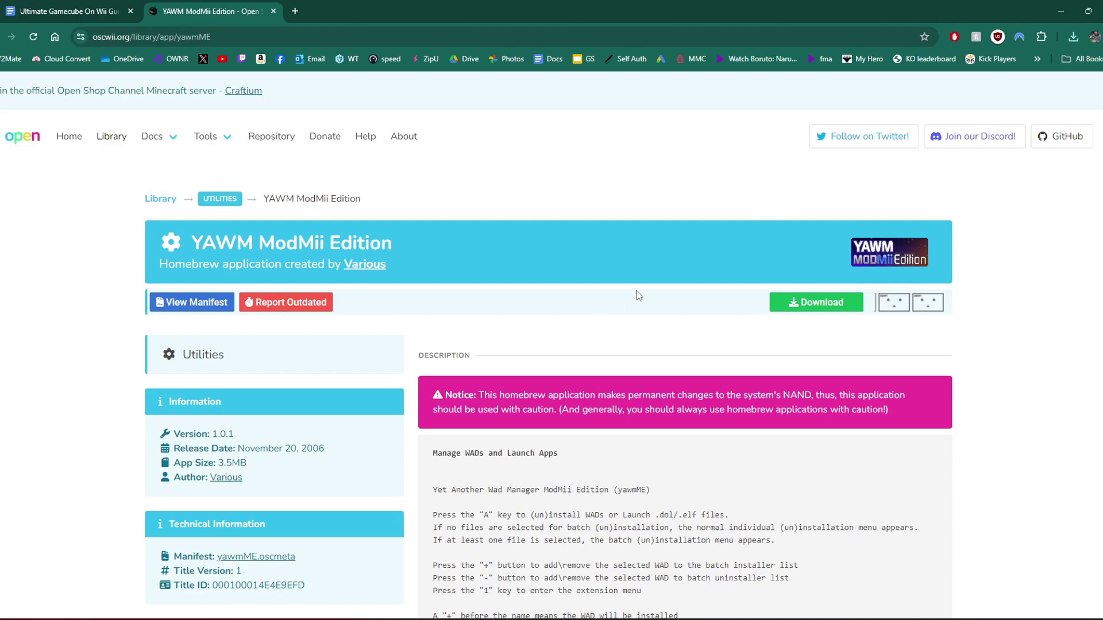
{"action": "scroll", "coordinate": [803, 374], "scroll_direction": "down", "scroll_amount": 2}
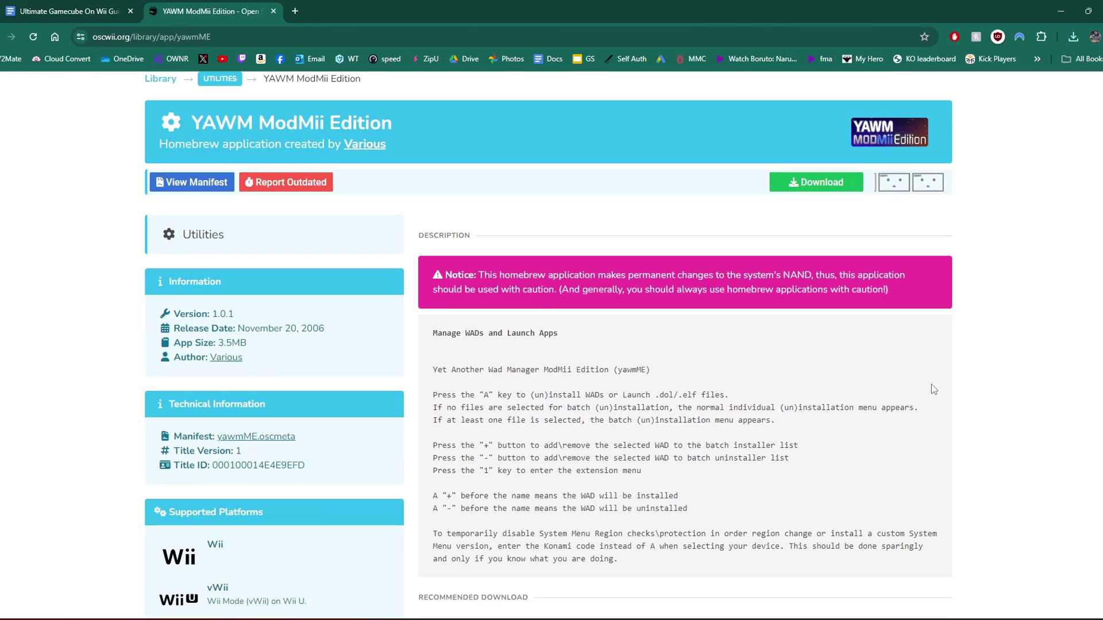
{"action": "scroll", "coordinate": [933, 390], "scroll_direction": "down", "scroll_amount": 3}
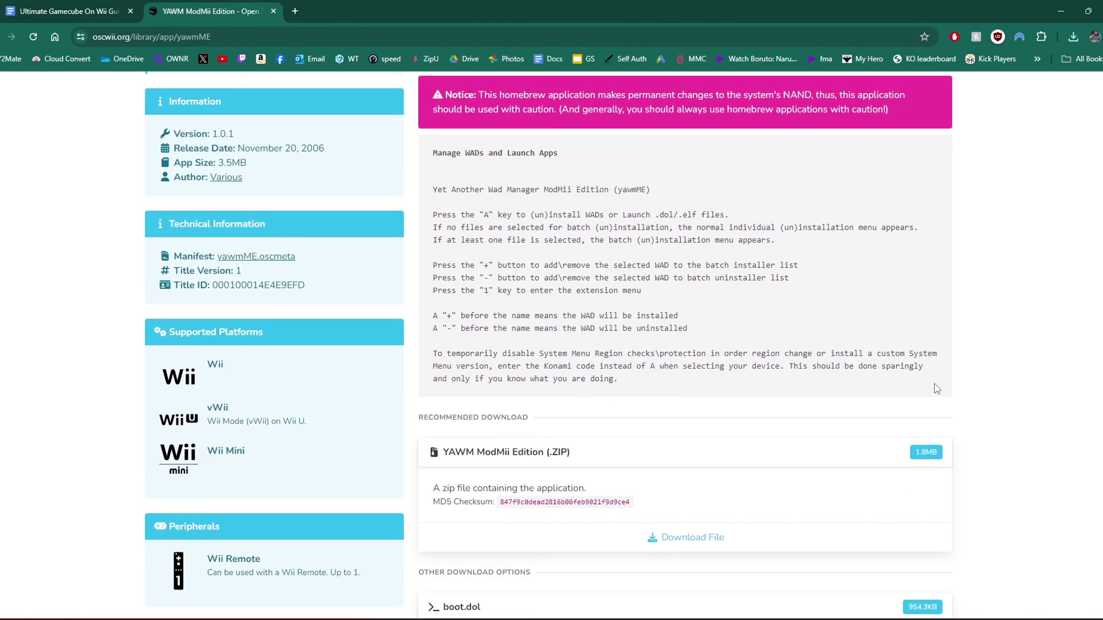
{"action": "scroll", "coordinate": [936, 389], "scroll_direction": "down", "scroll_amount": 2}
{"action": "left_click_drag", "start_coordinate": [583, 334], "coordinate": [440, 333]}
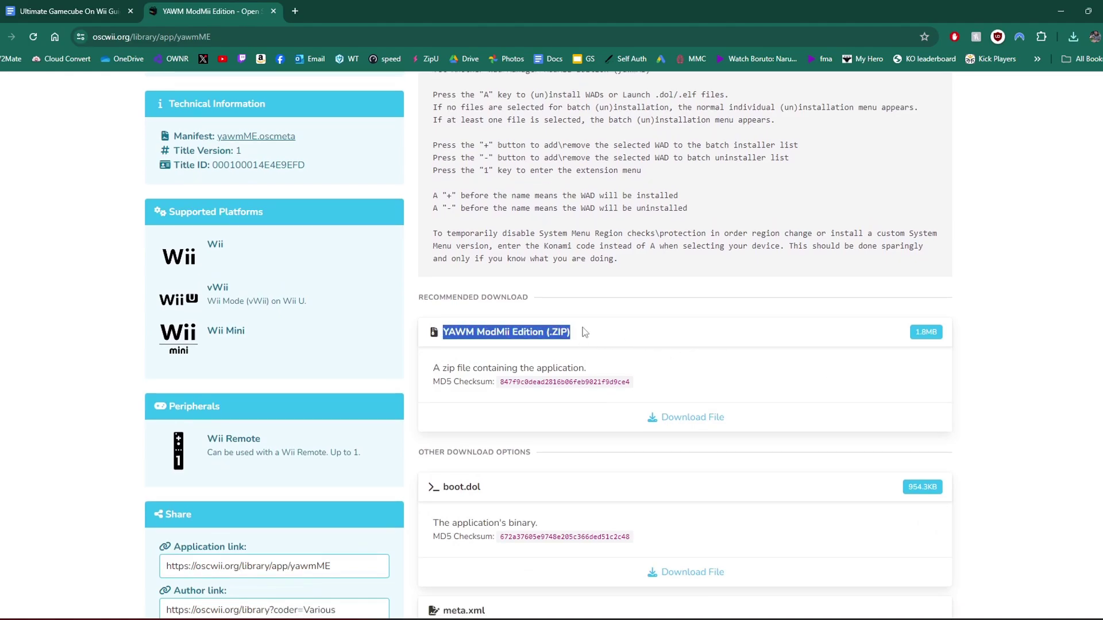
{"action": "left_click", "coordinate": [611, 335]}
{"action": "left_click", "coordinate": [698, 424]}
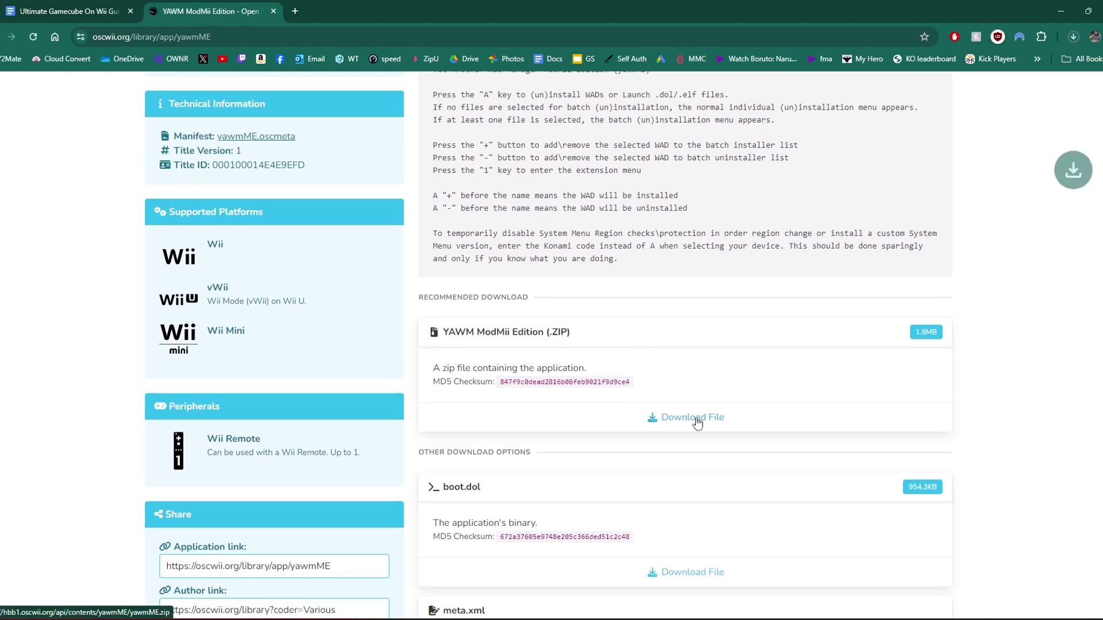
{"action": "left_click", "coordinate": [273, 11]}
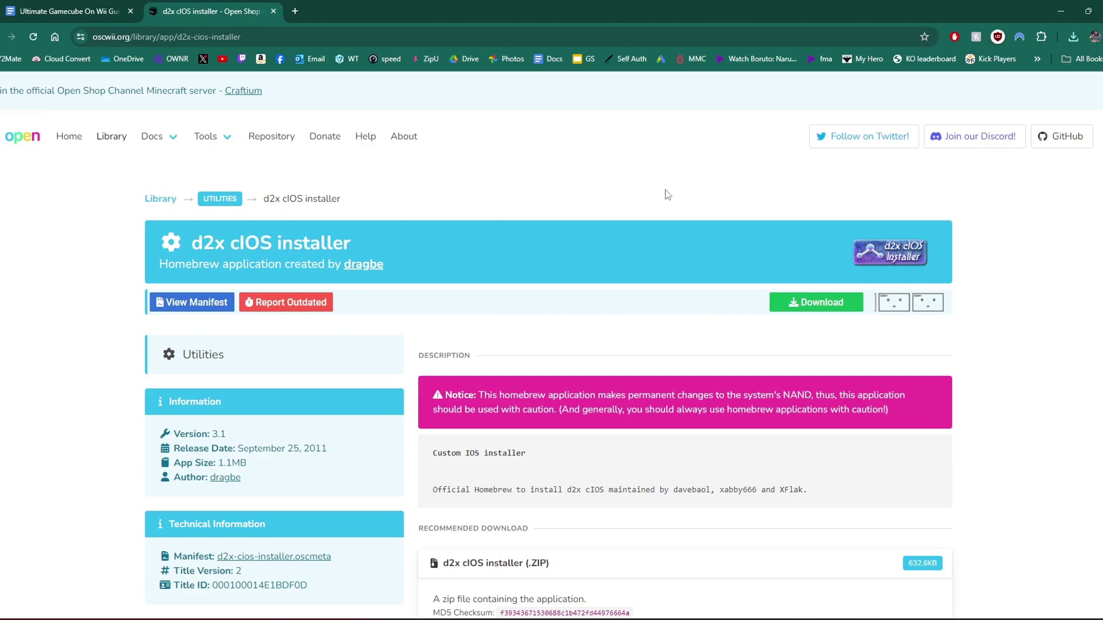
Download the recommended d2x cIOS installer zip file from its Open Shop Channel page, and close the page
{"action": "scroll", "coordinate": [703, 222], "scroll_direction": "down", "scroll_amount": 2}
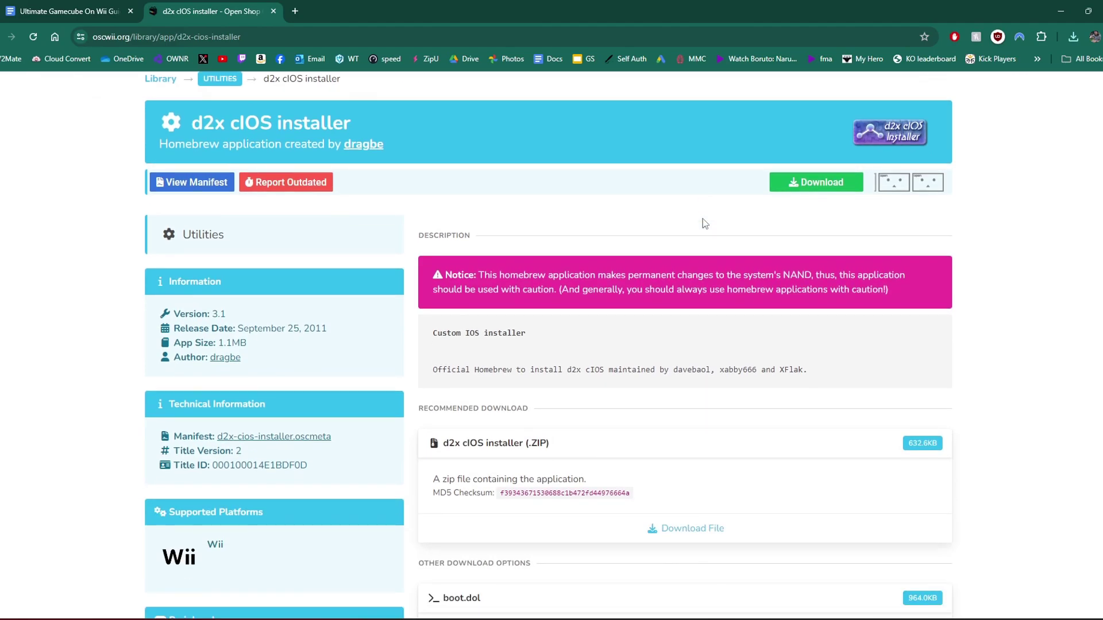
{"action": "scroll", "coordinate": [703, 220], "scroll_direction": "down", "scroll_amount": 2}
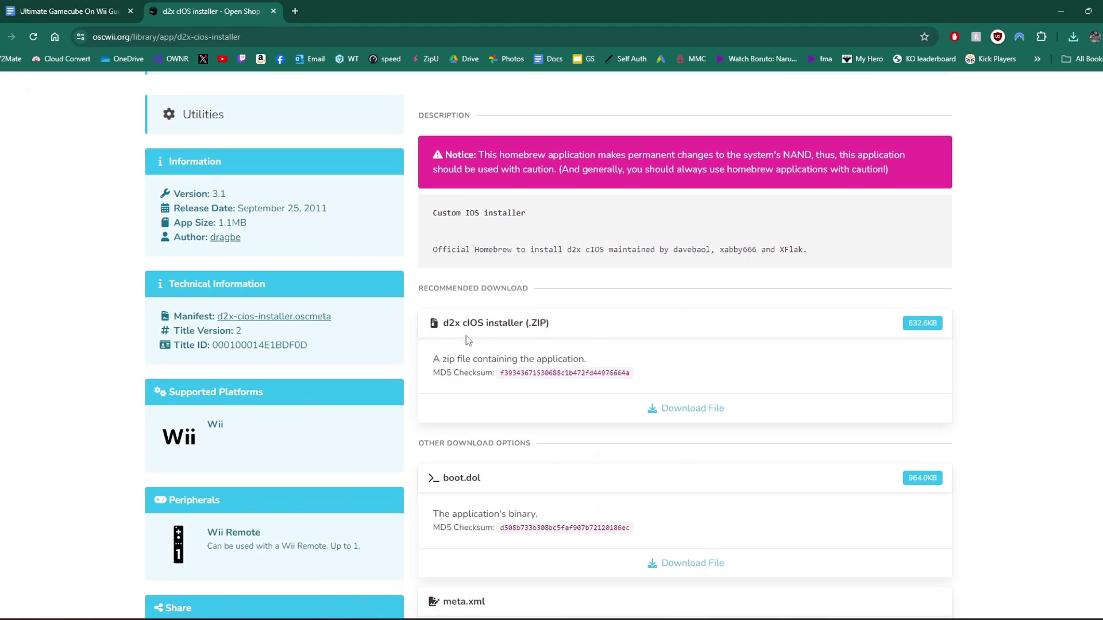
{"action": "left_click_drag", "start_coordinate": [442, 322], "coordinate": [518, 325]}
{"action": "left_click", "coordinate": [562, 330]}
{"action": "left_click", "coordinate": [692, 420]}
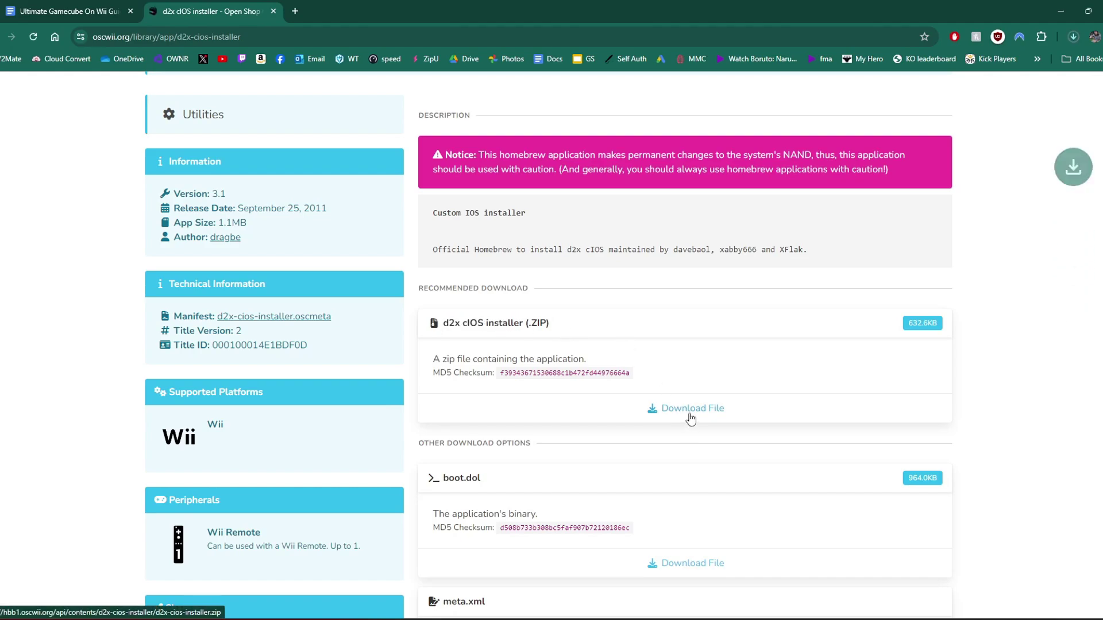
{"action": "left_click", "coordinate": [274, 11]}
Download Updated Cios Wads (Wii).zip from the guide's Offline Wads link, and close its page
{"action": "left_click", "coordinate": [639, 413]}
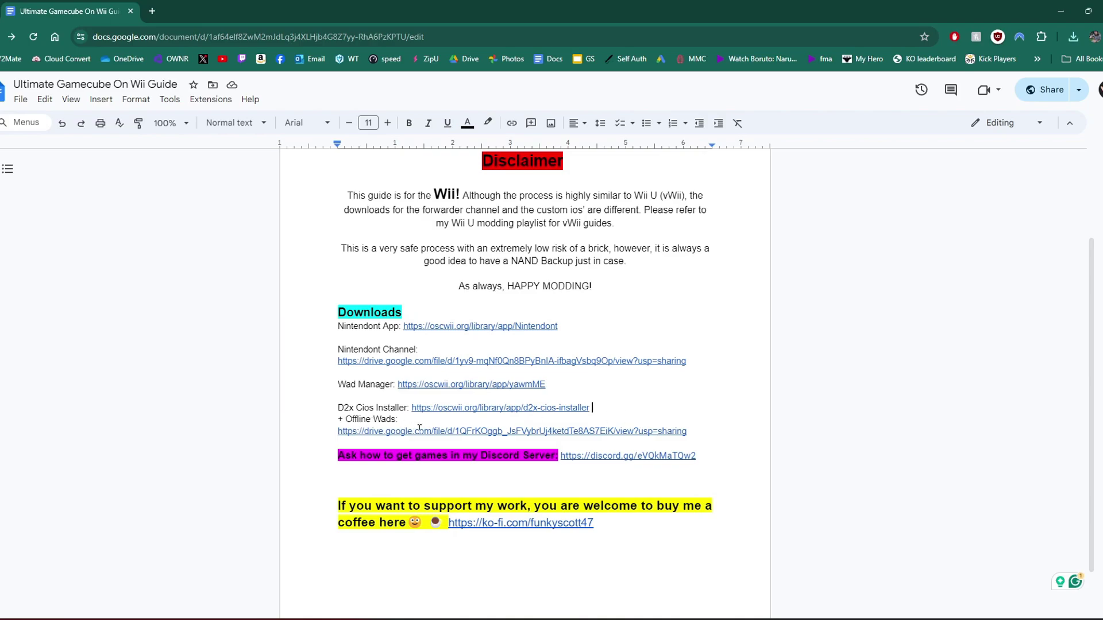
{"action": "key", "text": "Down"}
{"action": "key", "text": "Down"}
{"action": "key", "text": "Down"}
{"action": "key", "text": "Down"}
{"action": "key", "text": "Down"}
{"action": "key", "text": "Down"}
{"action": "left_click", "coordinate": [407, 432]}
{"action": "left_click", "coordinate": [423, 451]}
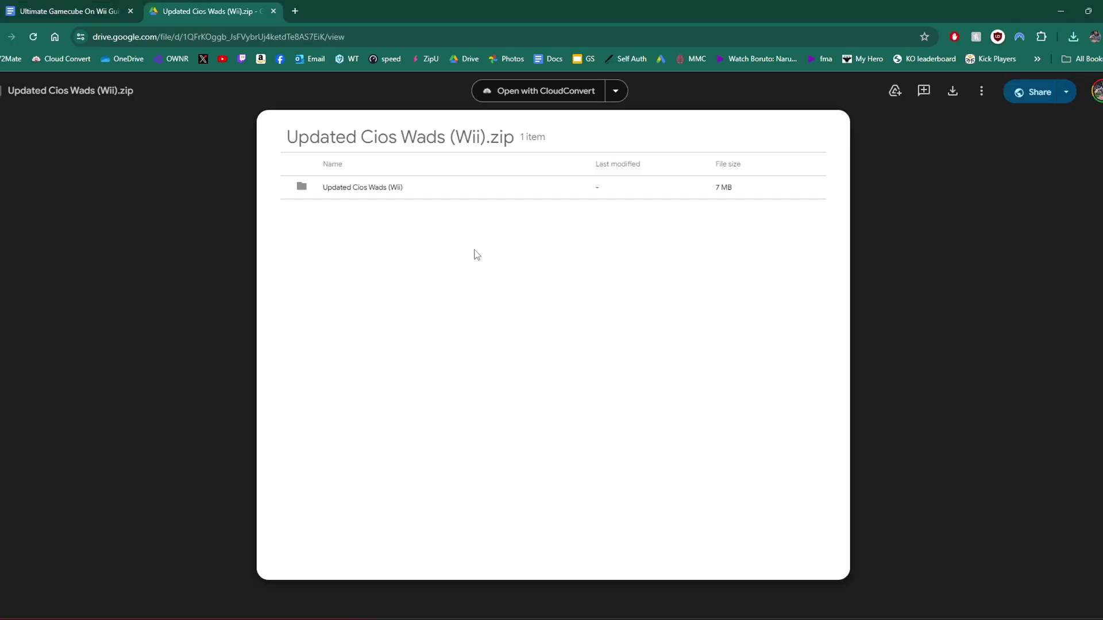
{"action": "left_click", "coordinate": [954, 92]}
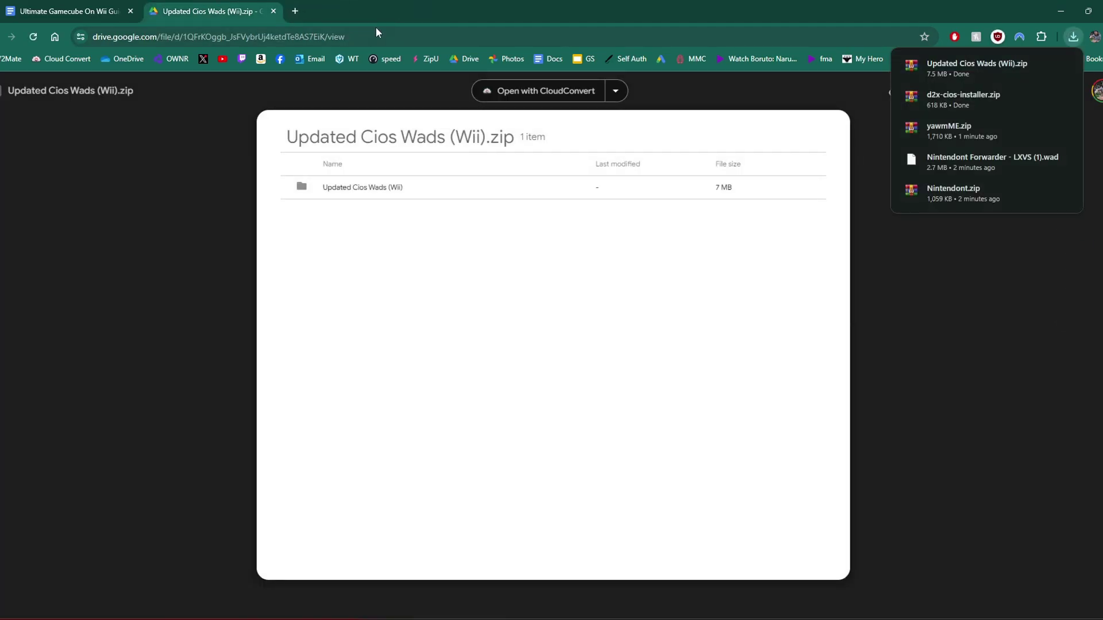
{"action": "left_click", "coordinate": [274, 11]}
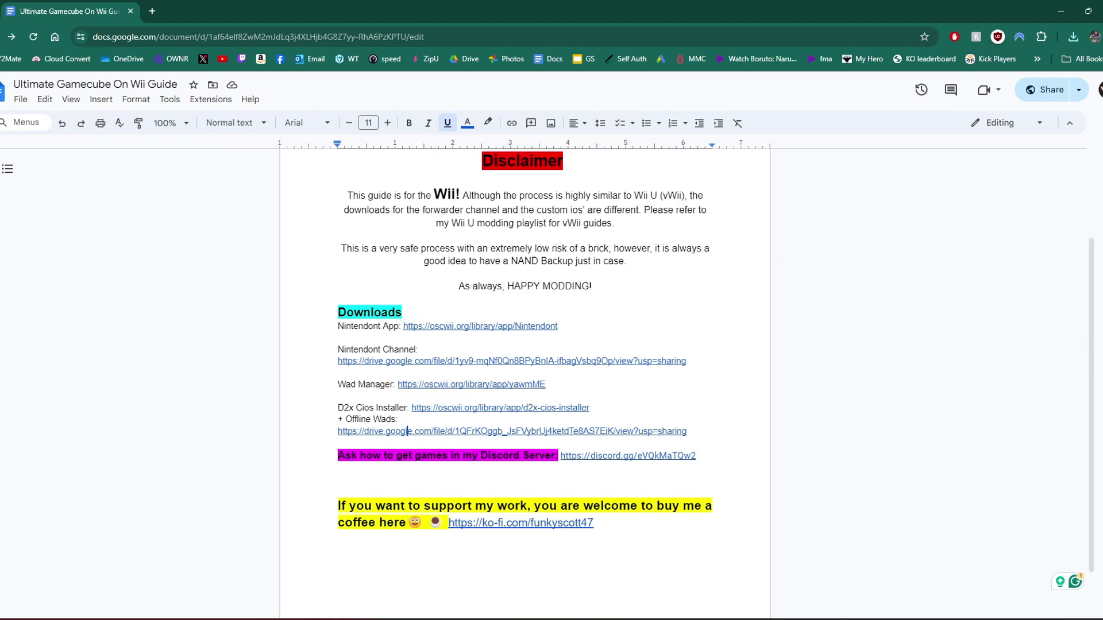
Switch to File Explorer and open the Downloads folder beside the Removable Disk (G:) window
{"action": "left_click", "coordinate": [127, 619]}
{"action": "right_click", "coordinate": [127, 618]}
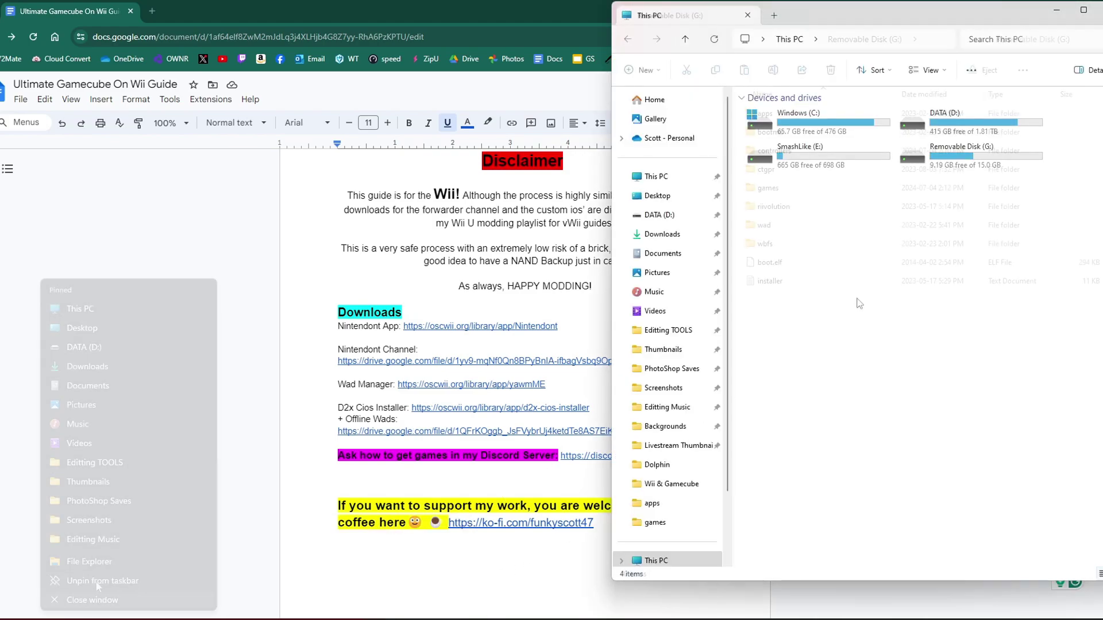
{"action": "left_click", "coordinate": [104, 366]}
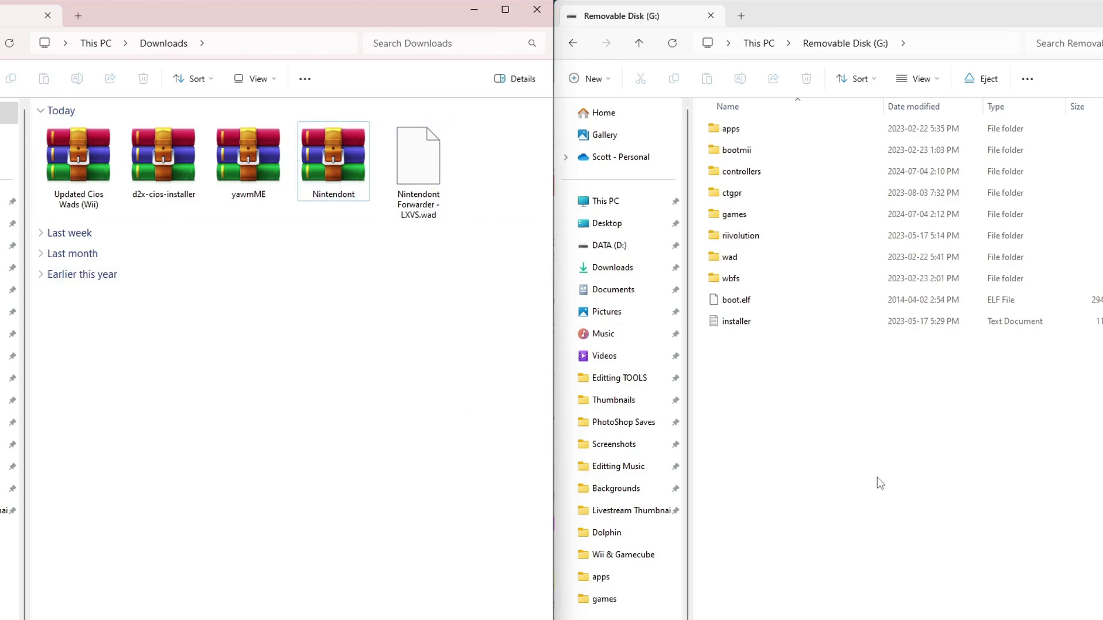
{"action": "left_click", "coordinate": [877, 478]}
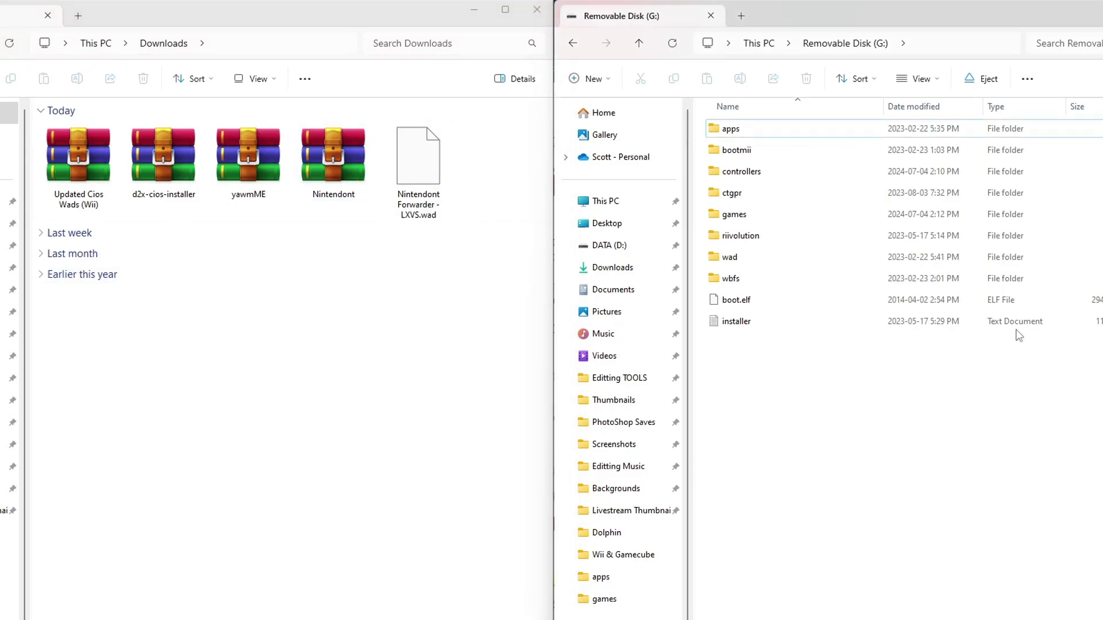
{"action": "left_click", "coordinate": [494, 164]}
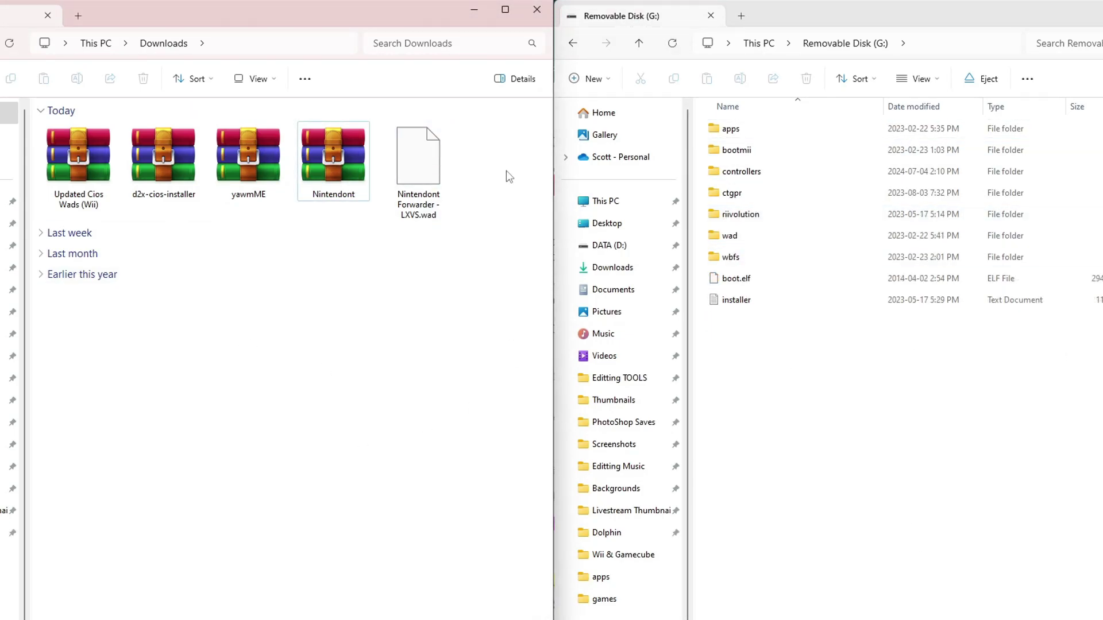
Check the file system format of Removable Disk (G:) in its properties, and close the dialog
{"action": "left_click", "coordinate": [885, 438]}
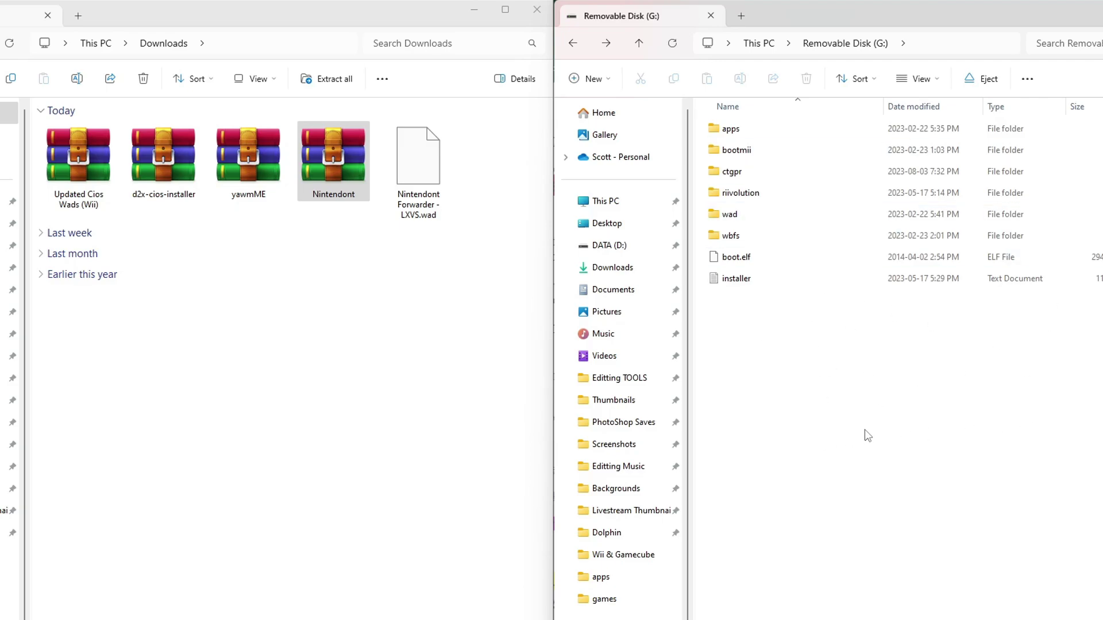
{"action": "right_click", "coordinate": [864, 393]}
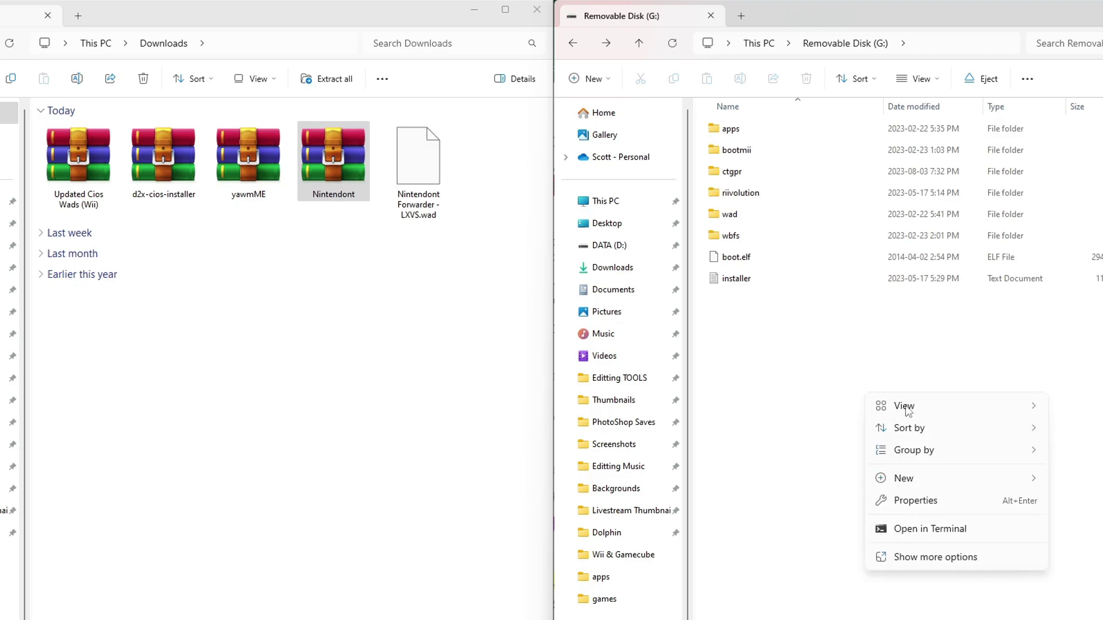
{"action": "left_click", "coordinate": [932, 504]}
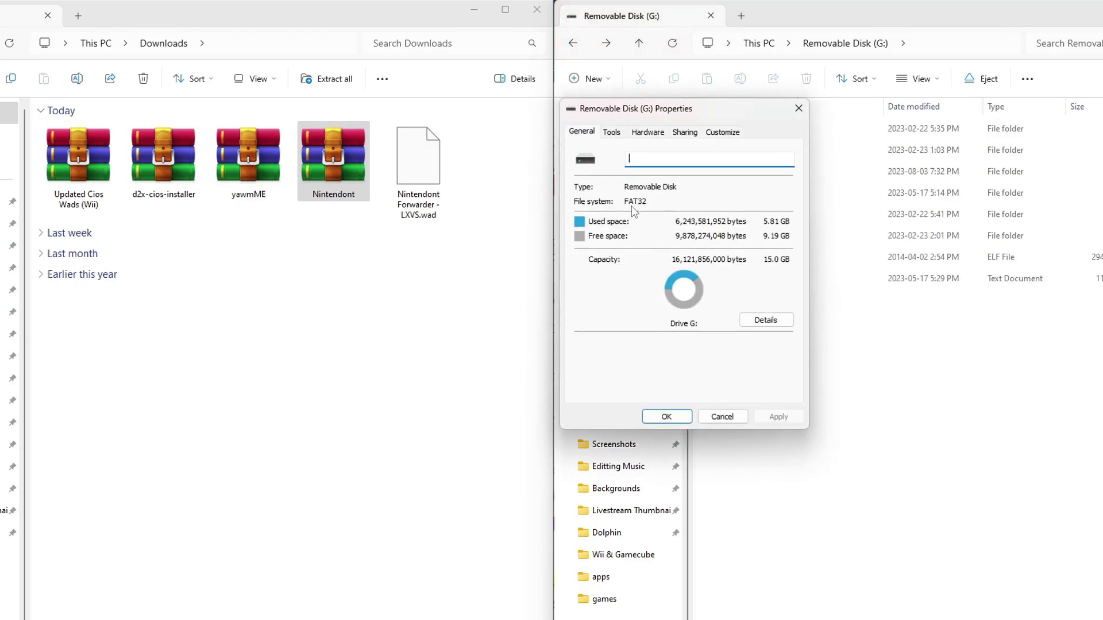
{"action": "left_click", "coordinate": [760, 439]}
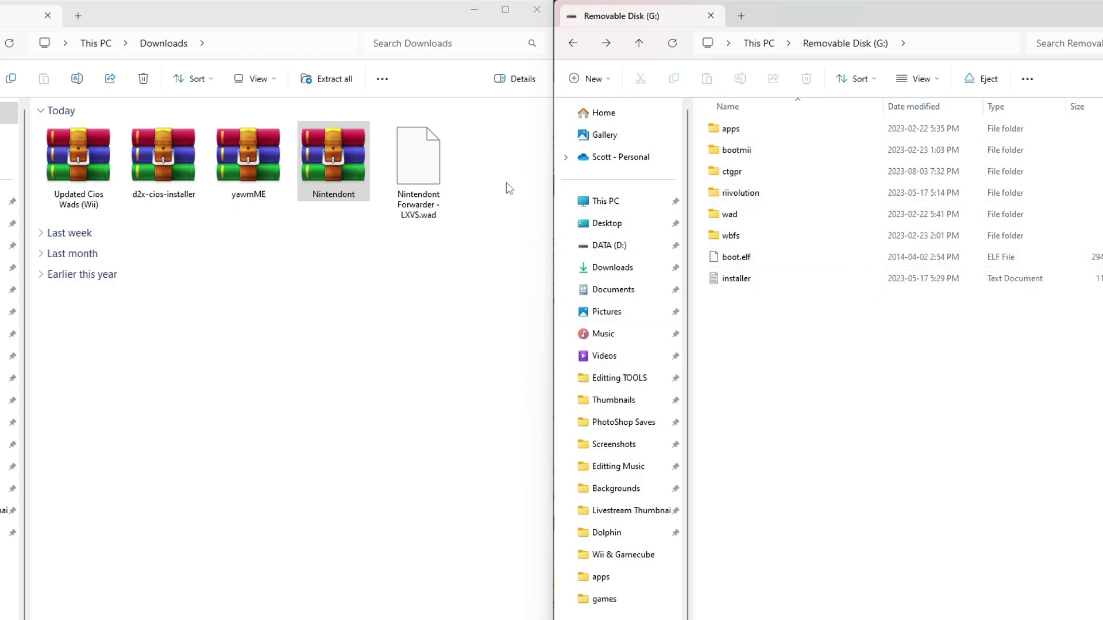
Extract the apps and controllers folders from Nintendont.zip to the root of Removable Disk (G:), and delete the zip from Downloads
{"action": "double_click", "coordinate": [348, 164]}
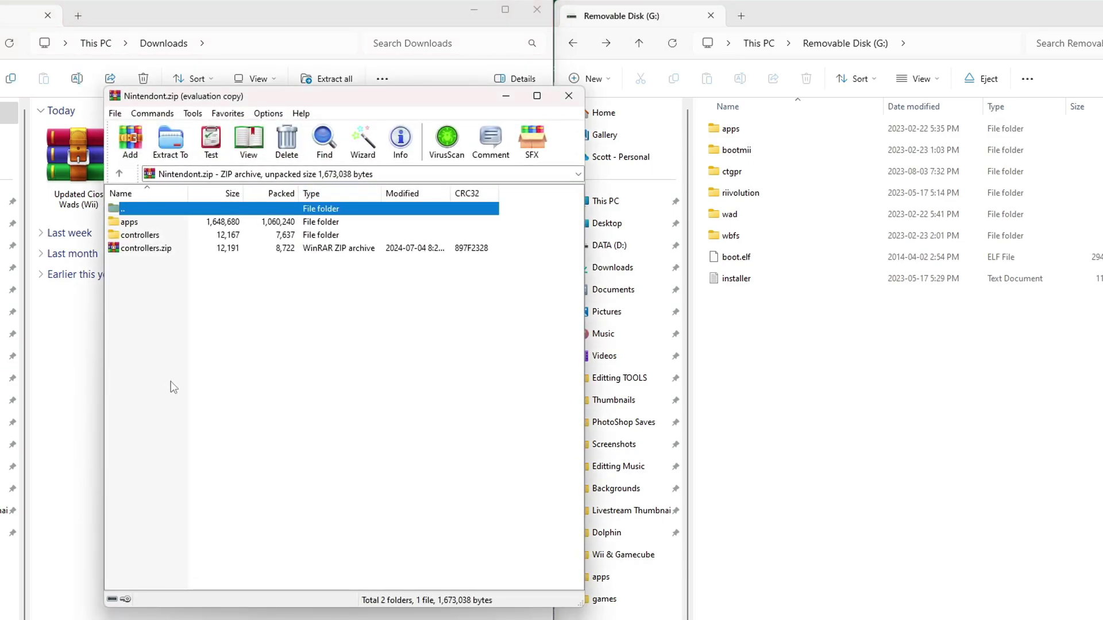
{"action": "left_click", "coordinate": [143, 223]}
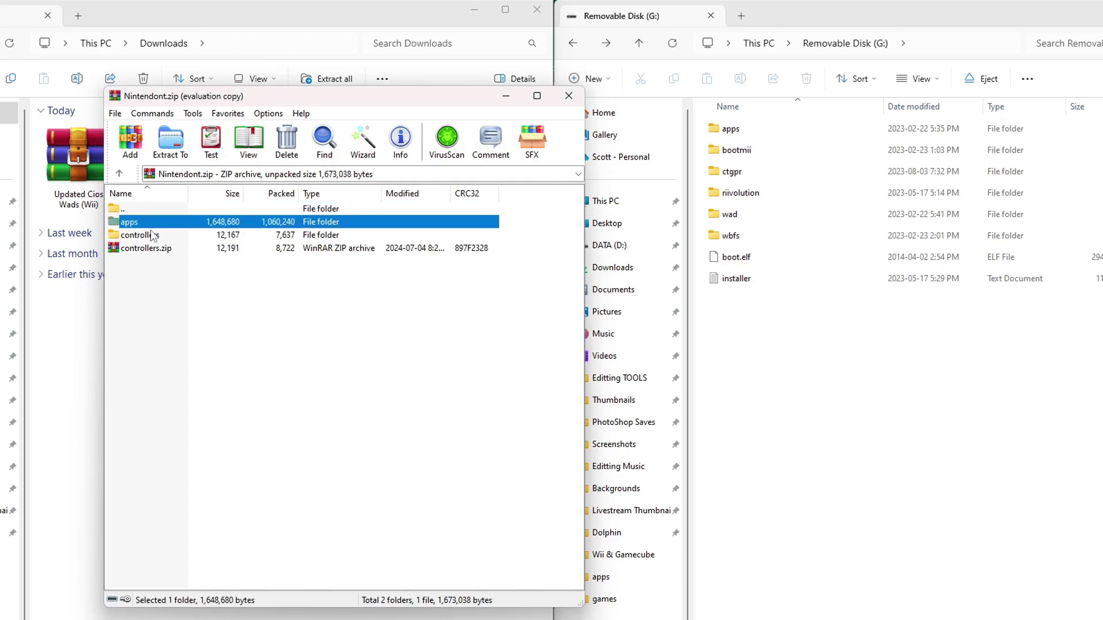
{"action": "left_click", "coordinate": [155, 237], "text": "shift"}
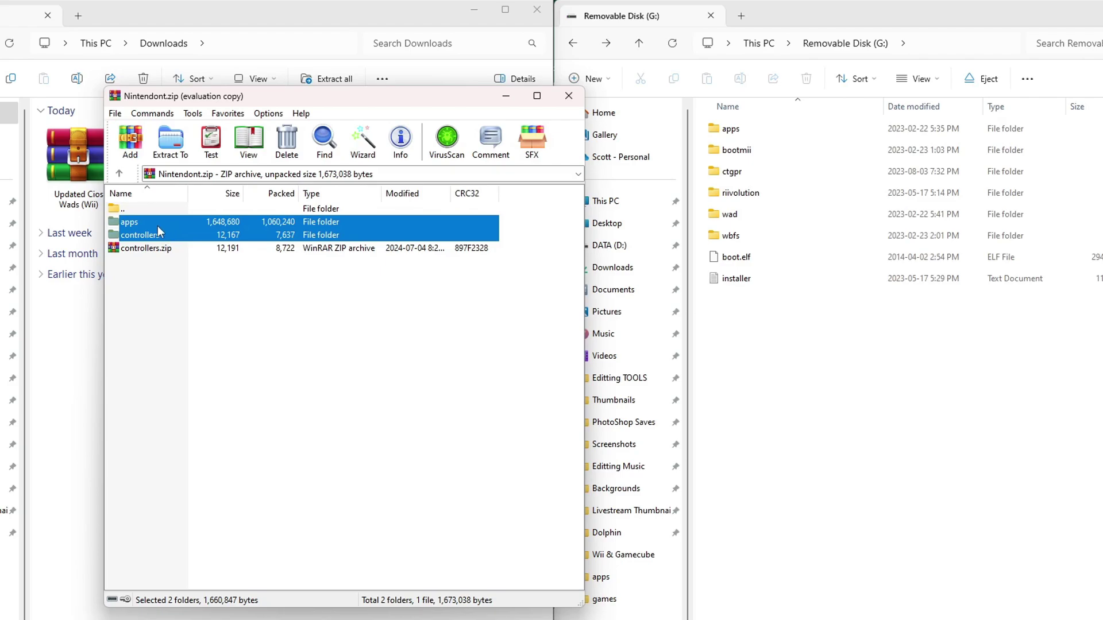
{"action": "left_click_drag", "start_coordinate": [157, 223], "coordinate": [786, 379]}
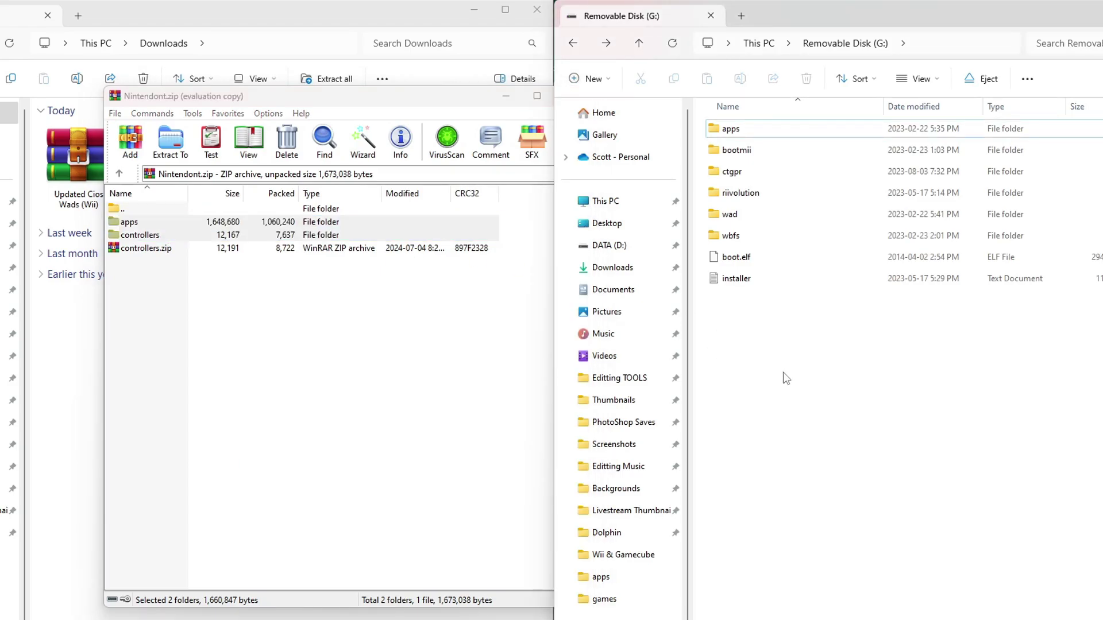
{"action": "left_click", "coordinate": [535, 103]}
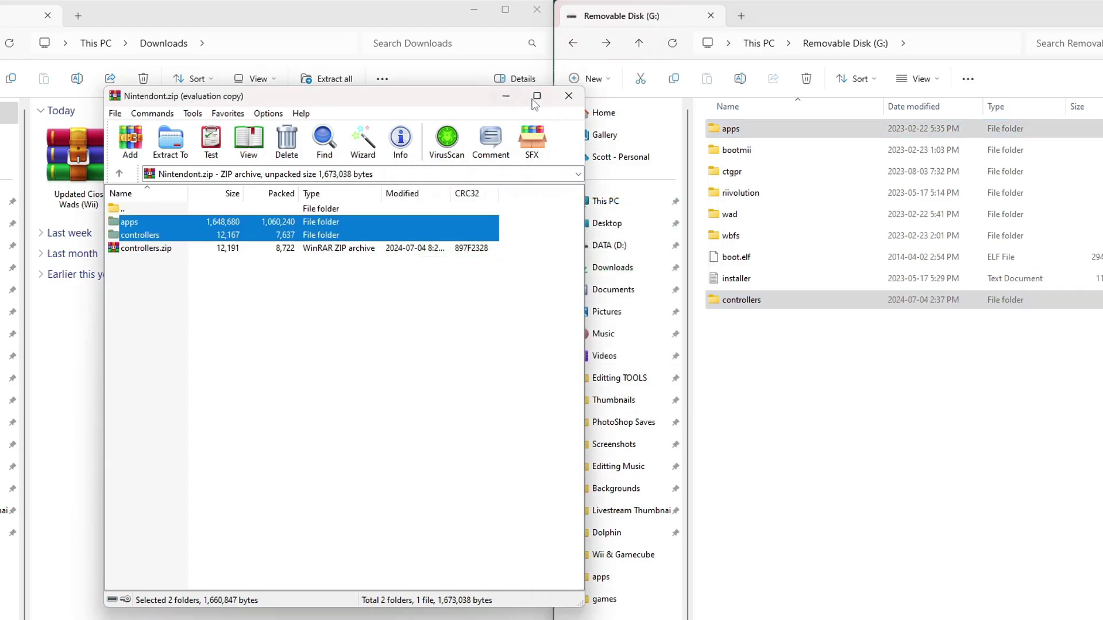
{"action": "left_click", "coordinate": [568, 99]}
{"action": "right_click", "coordinate": [368, 167]}
{"action": "key", "text": "Escape"}
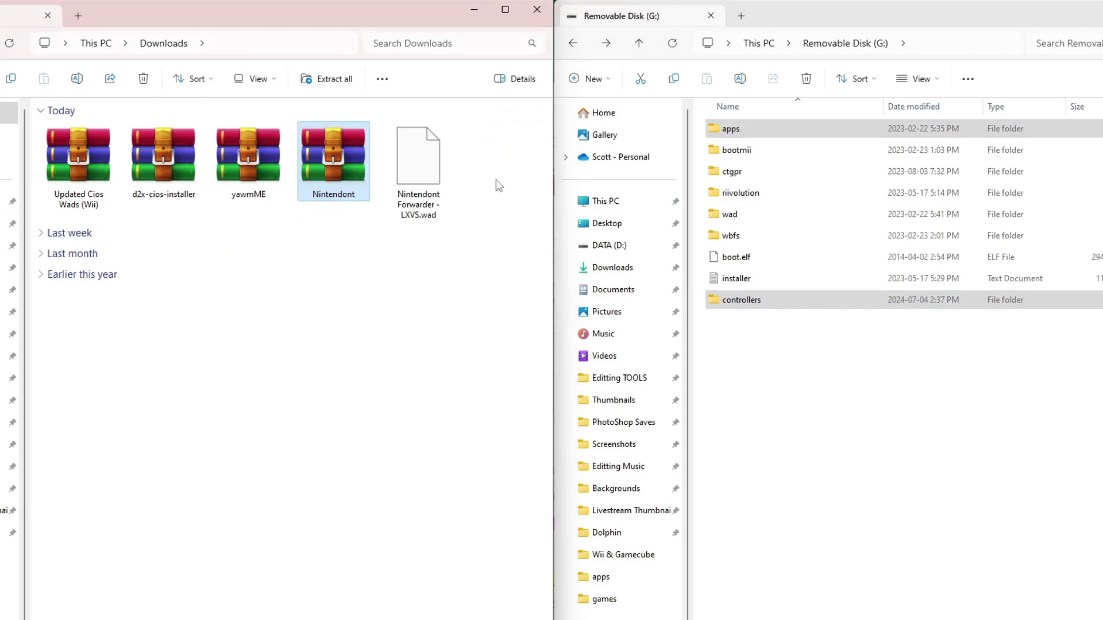
Extract the apps folder from yawmME.zip to the root of Removable Disk (G:), and delete the zip from Downloads
{"action": "double_click", "coordinate": [261, 165]}
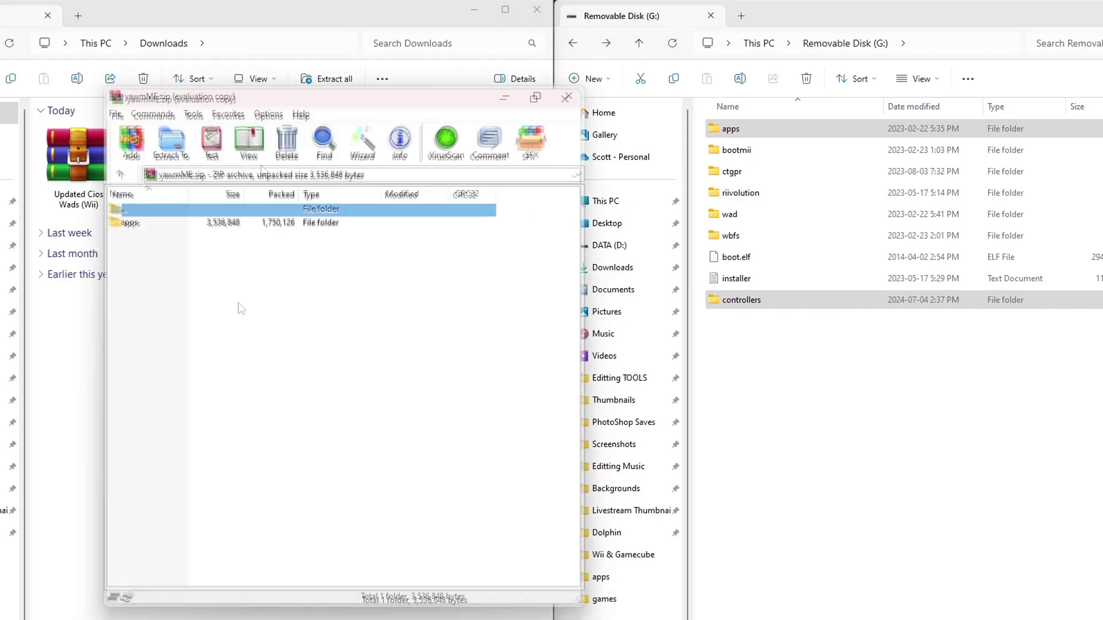
{"action": "left_click_drag", "start_coordinate": [135, 227], "coordinate": [501, 275]}
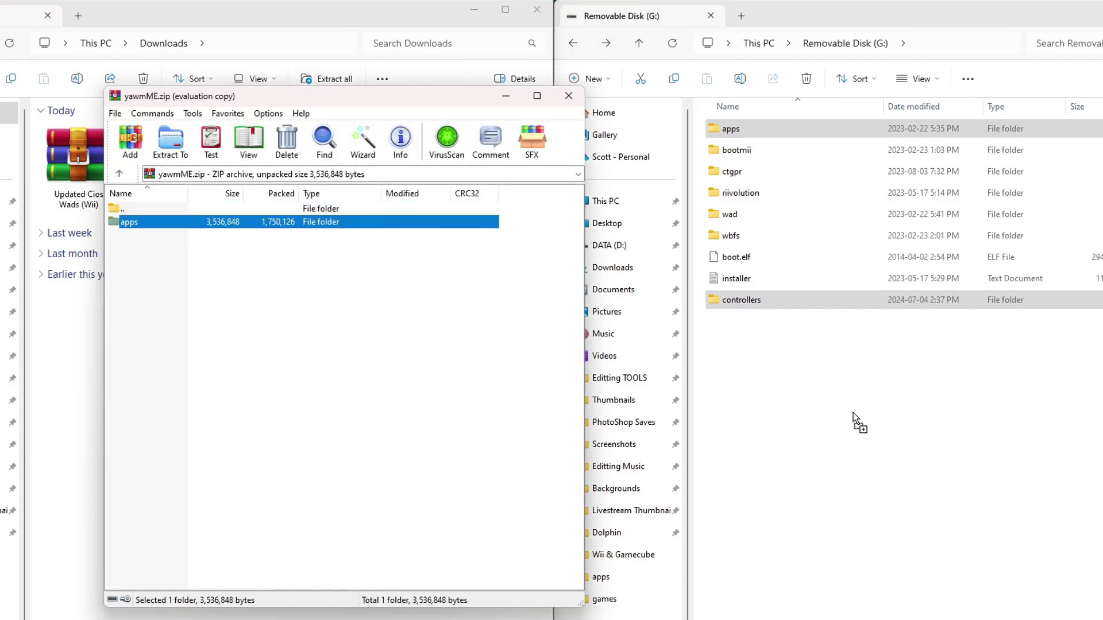
{"action": "left_click_drag", "start_coordinate": [853, 412], "coordinate": [858, 409]}
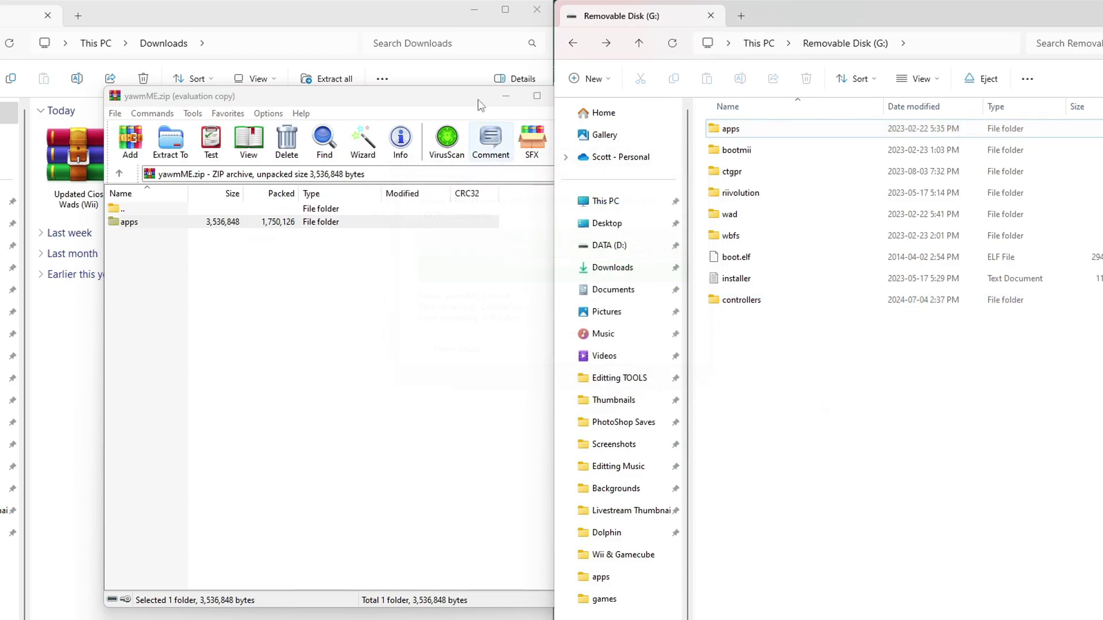
{"action": "left_click", "coordinate": [569, 96]}
{"action": "right_click", "coordinate": [260, 171]}
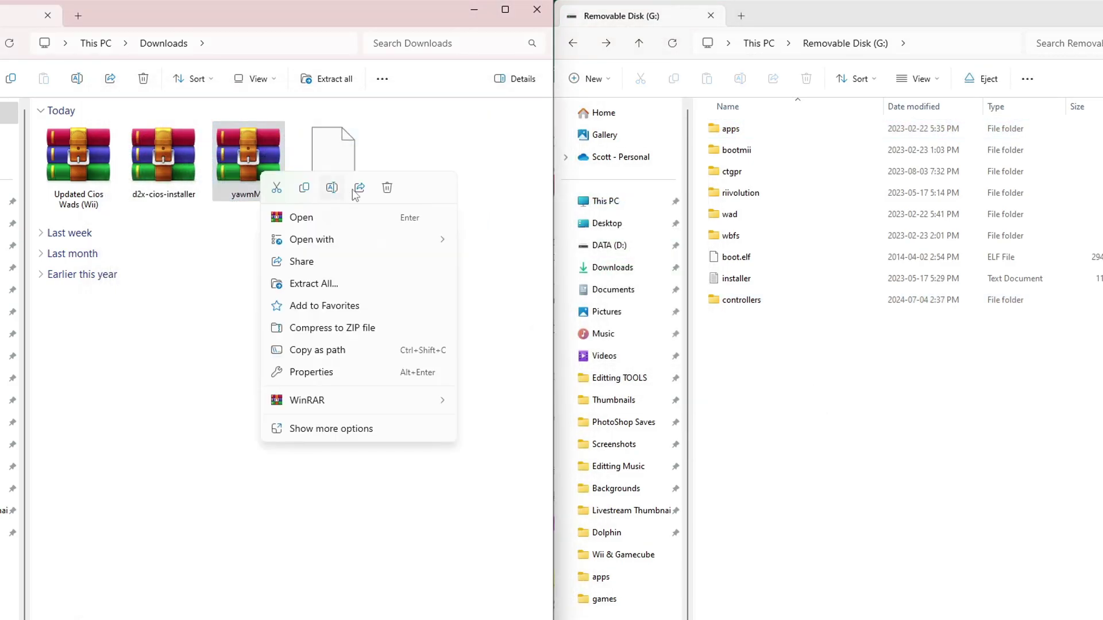
{"action": "left_click", "coordinate": [386, 192]}
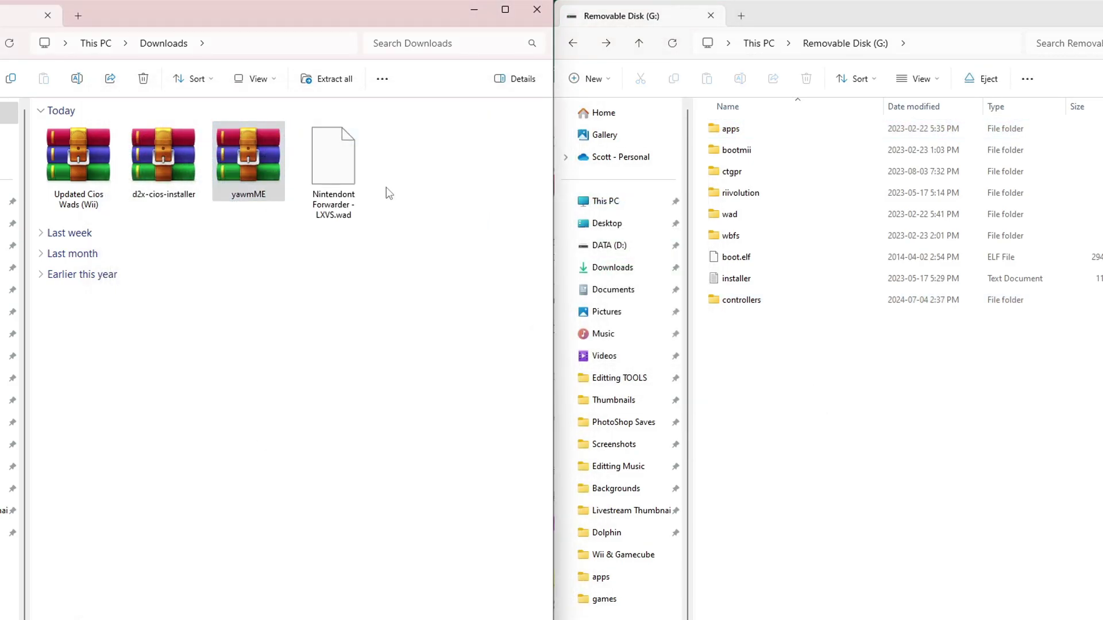
Extract the apps folder from d2x-cios-installer.zip to the root of Removable Disk (G:), and delete the zip from Downloads
{"action": "double_click", "coordinate": [170, 168]}
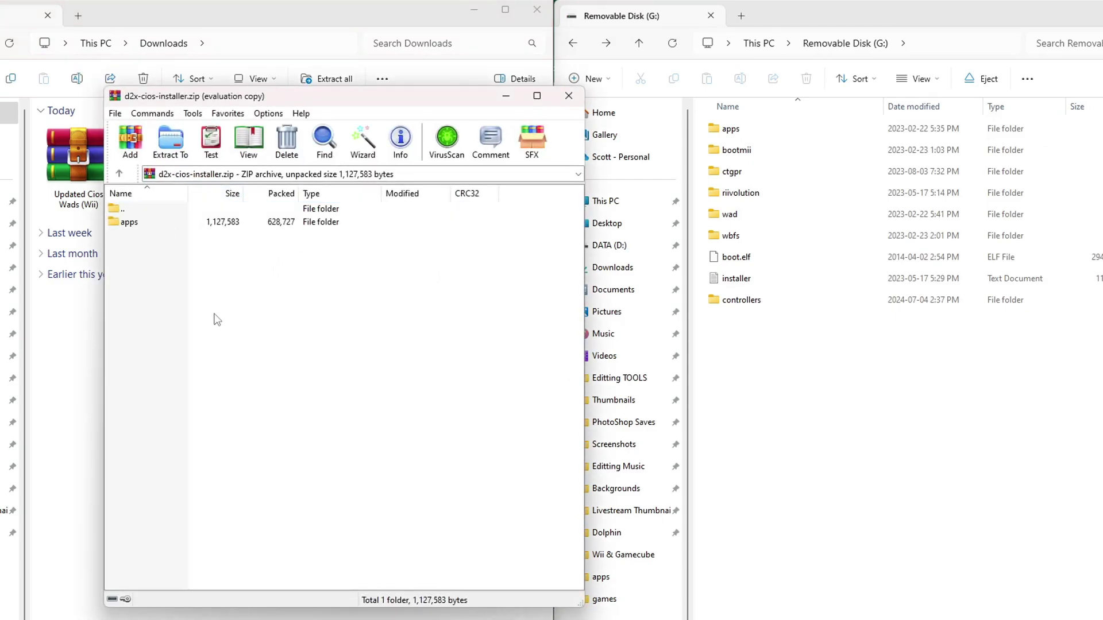
{"action": "left_click", "coordinate": [134, 223]}
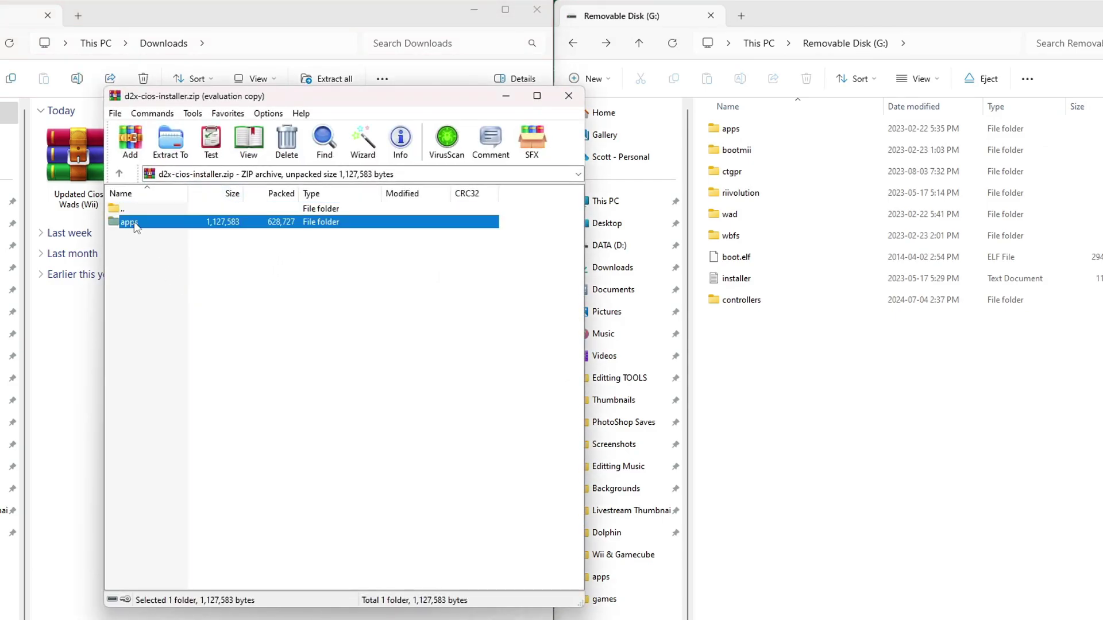
{"action": "left_click", "coordinate": [837, 419]}
{"action": "left_click", "coordinate": [548, 96]}
{"action": "left_click", "coordinate": [571, 96]}
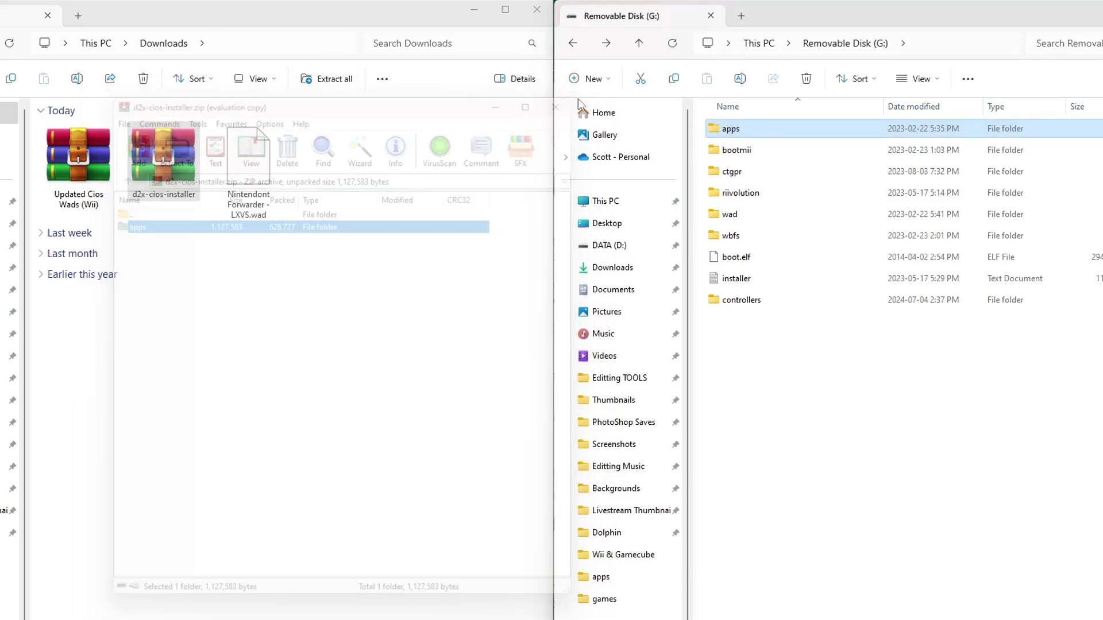
{"action": "right_click", "coordinate": [164, 161]}
{"action": "left_click", "coordinate": [289, 178]}
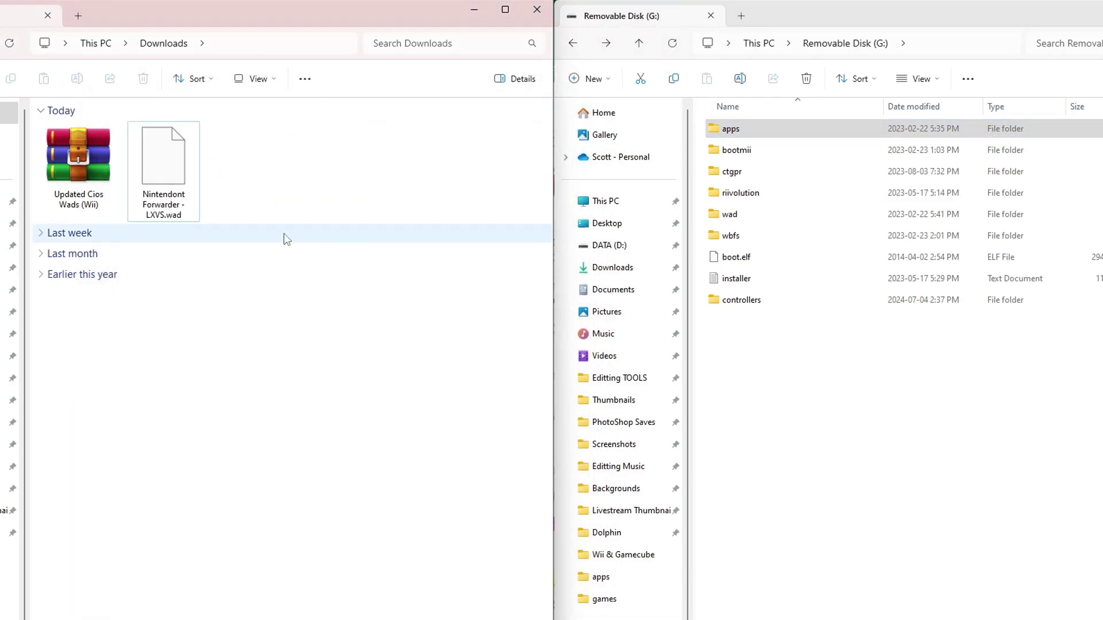
Extract the four IOS WAD files from Updated Cios Wads (Wii).zip to the root of Removable Disk (G:), and delete the zip
{"action": "double_click", "coordinate": [88, 170]}
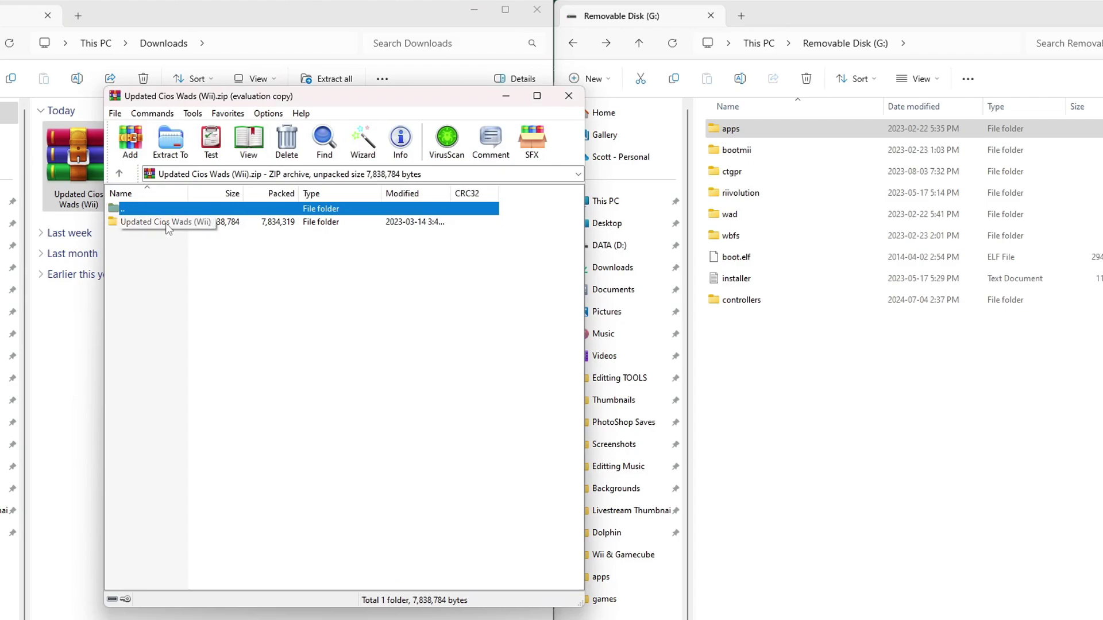
{"action": "double_click", "coordinate": [166, 223]}
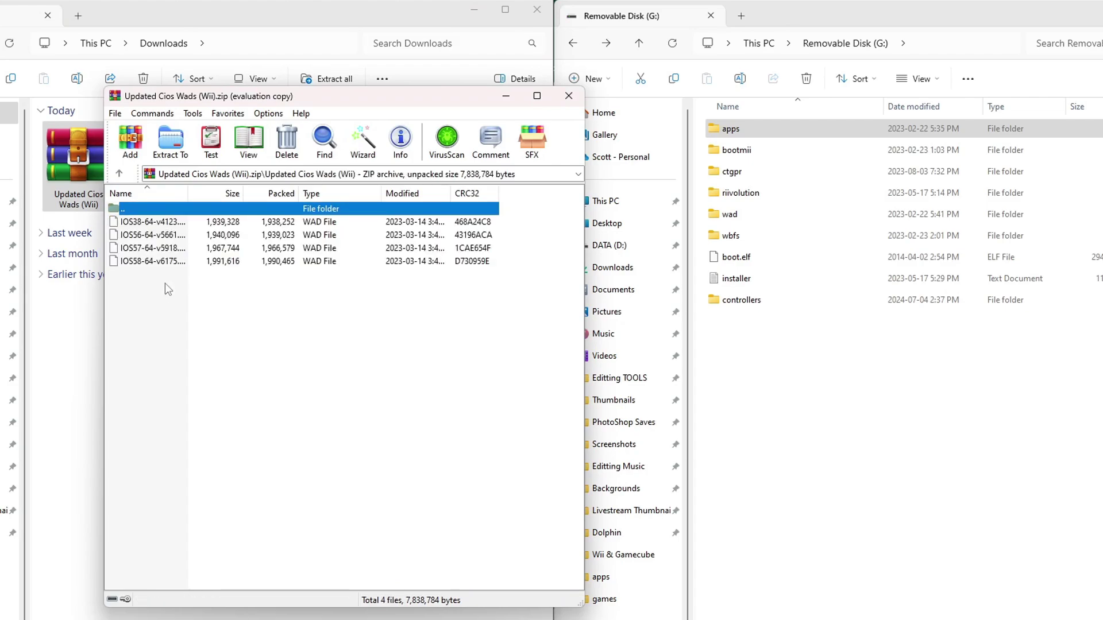
{"action": "left_click_drag", "start_coordinate": [165, 285], "coordinate": [831, 454]}
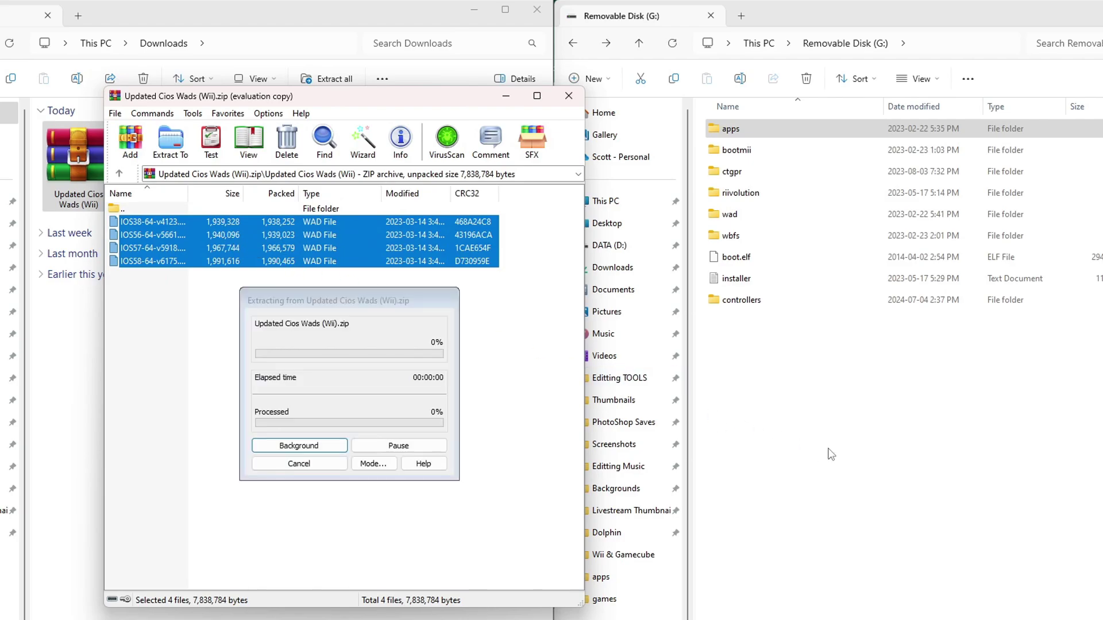
{"action": "left_click", "coordinate": [569, 95]}
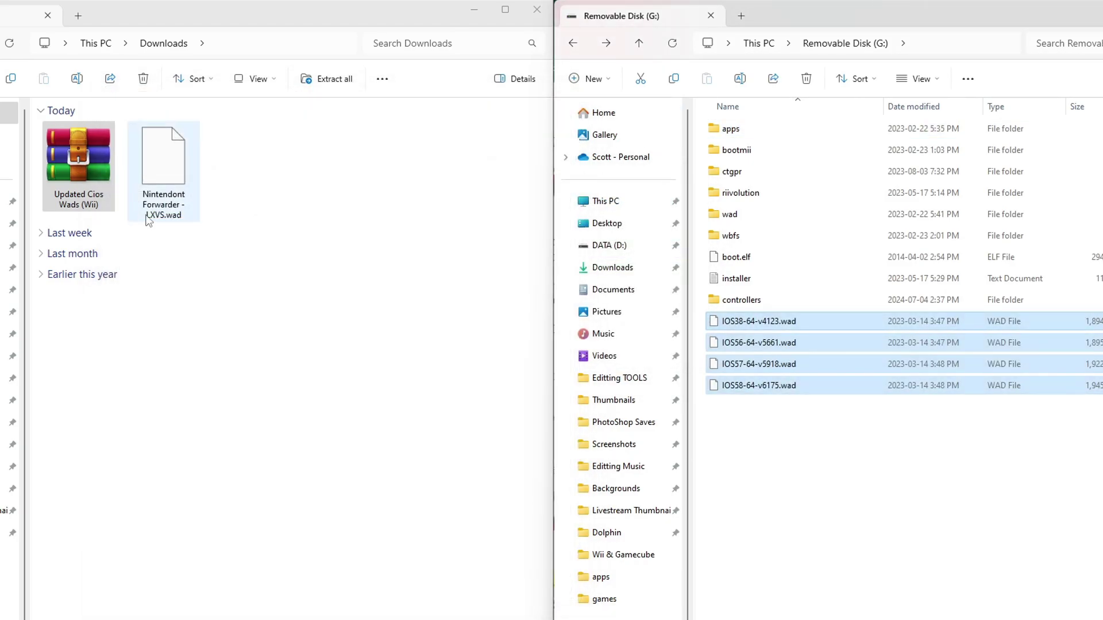
{"action": "right_click", "coordinate": [79, 191]}
{"action": "left_click", "coordinate": [208, 205]}
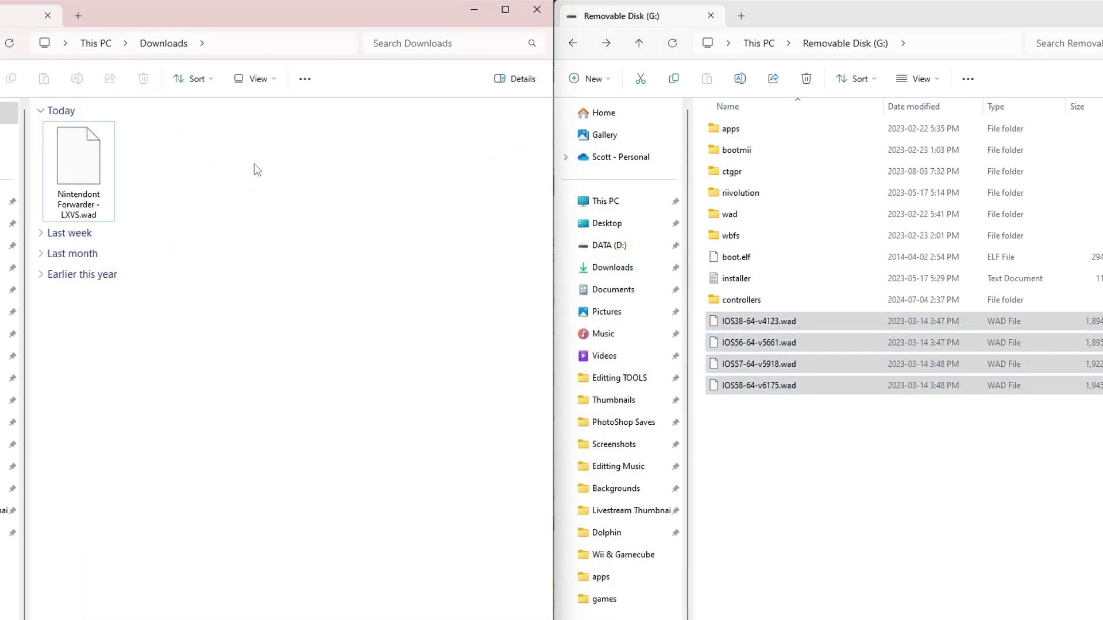
Copy Nintendont Forwarder - LXVS.wad into the wad folder on Removable Disk (G:), delete it from Downloads, and close the Downloads window
{"action": "left_click", "coordinate": [104, 198]}
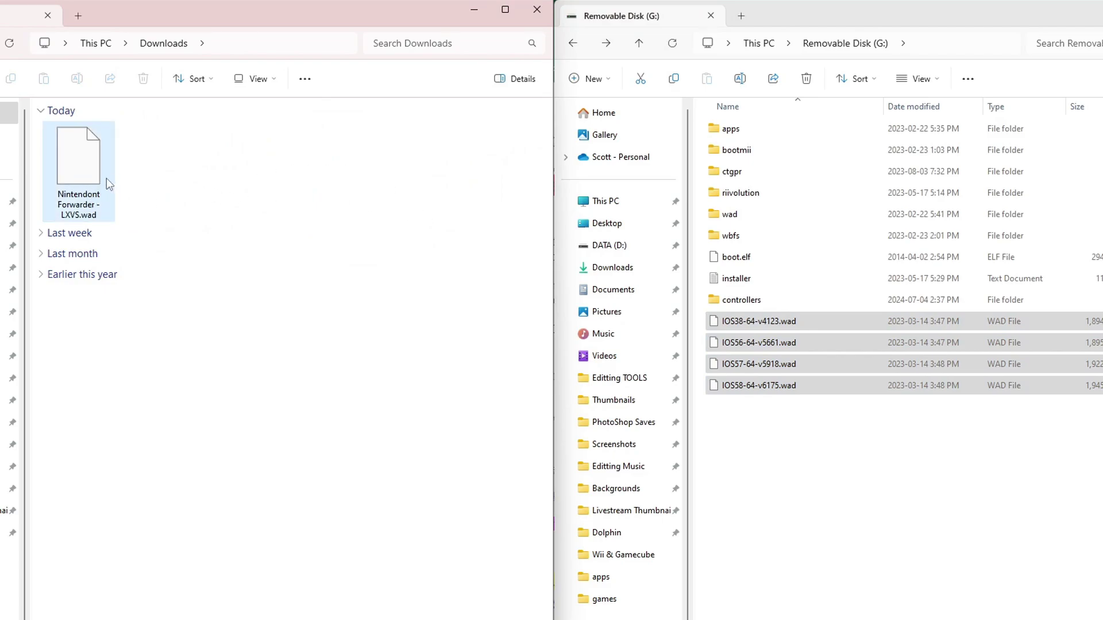
{"action": "left_click", "coordinate": [298, 190]}
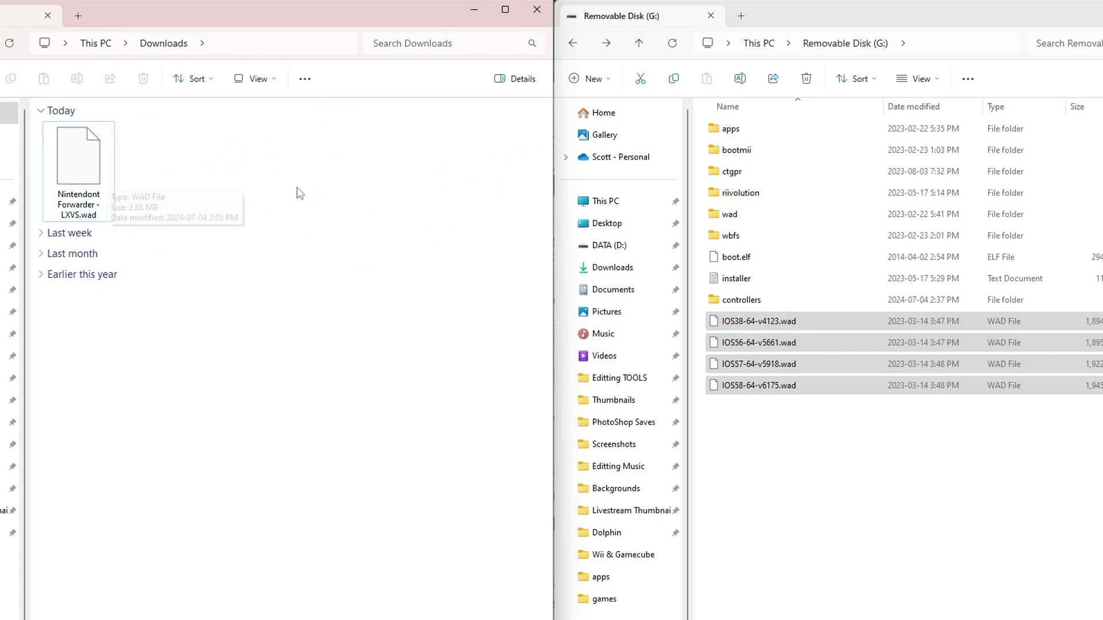
{"action": "left_click", "coordinate": [762, 444]}
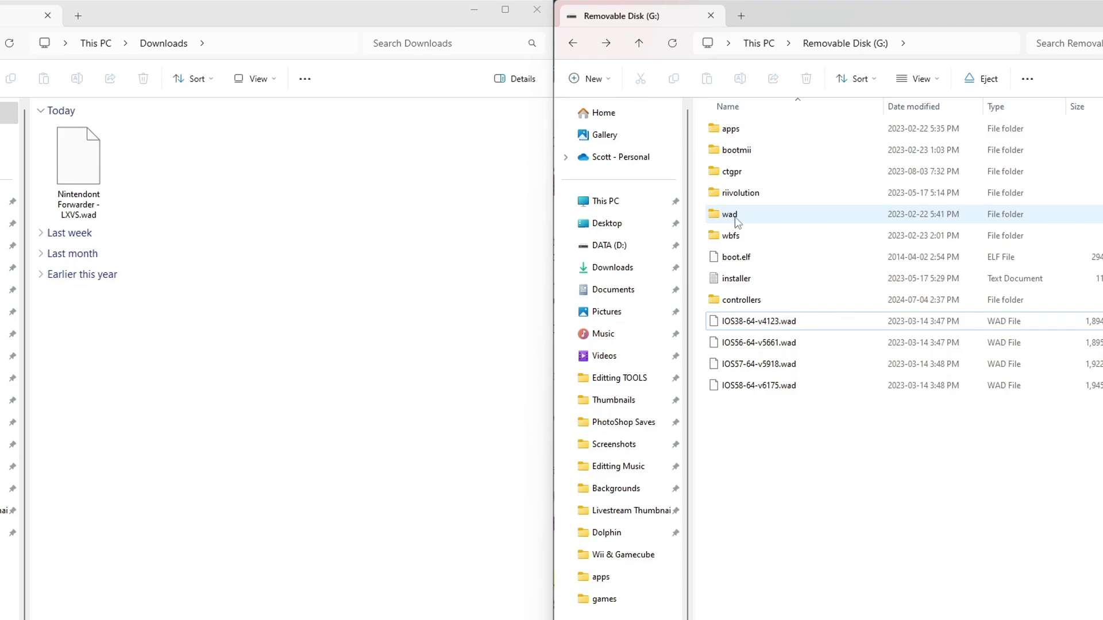
{"action": "mouse_move", "coordinate": [749, 216]}
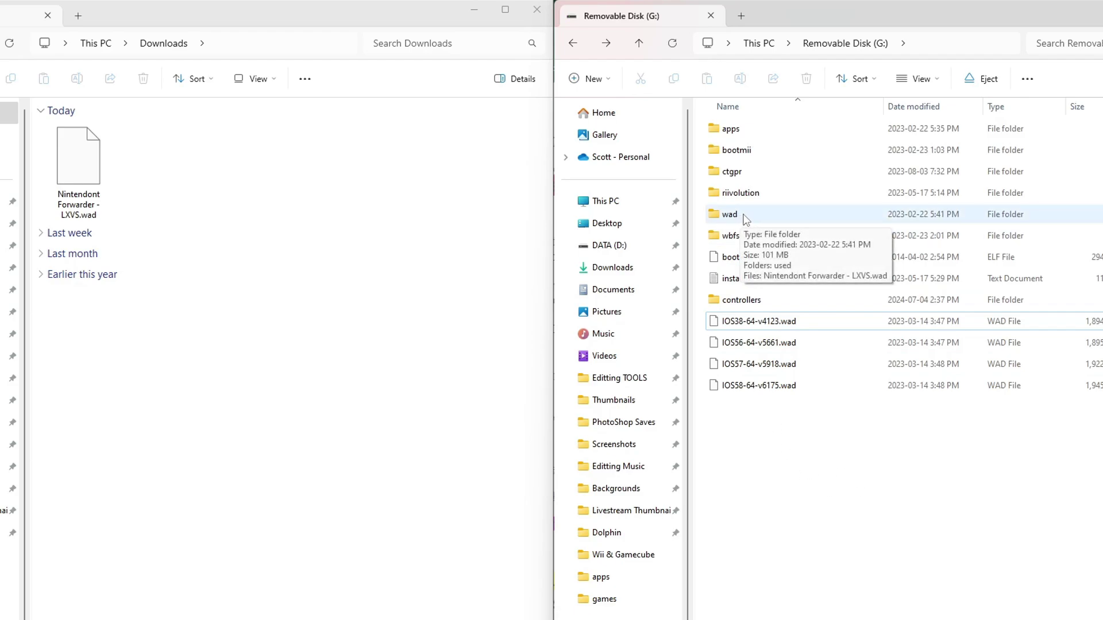
{"action": "left_click", "coordinate": [239, 178]}
{"action": "left_click", "coordinate": [94, 186]}
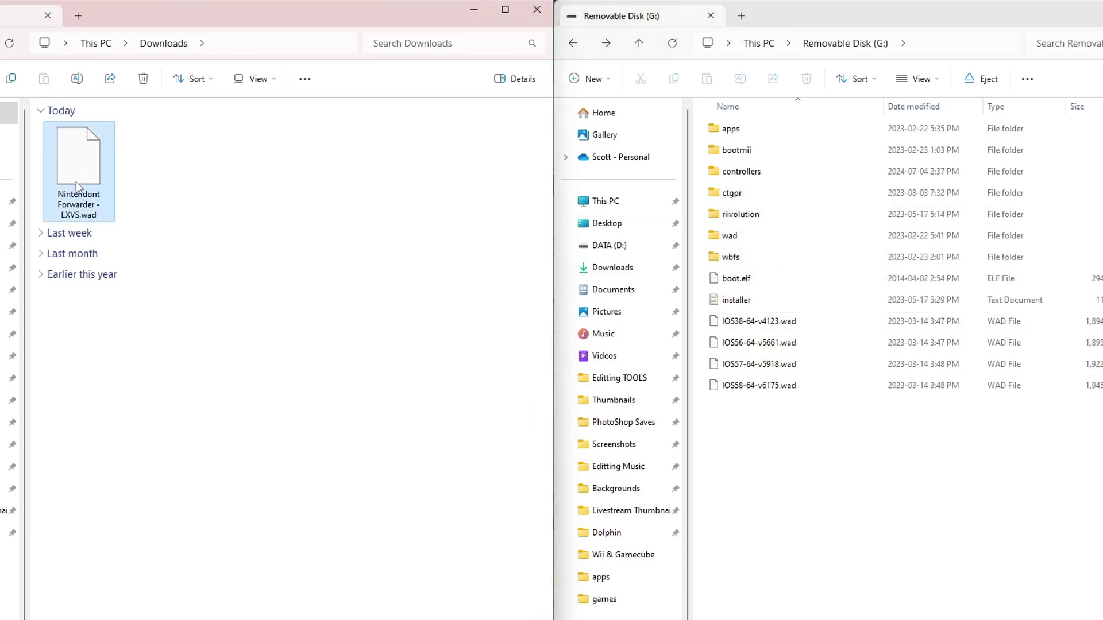
{"action": "left_click_drag", "start_coordinate": [76, 182], "coordinate": [778, 237]}
{"action": "key", "text": "Return"}
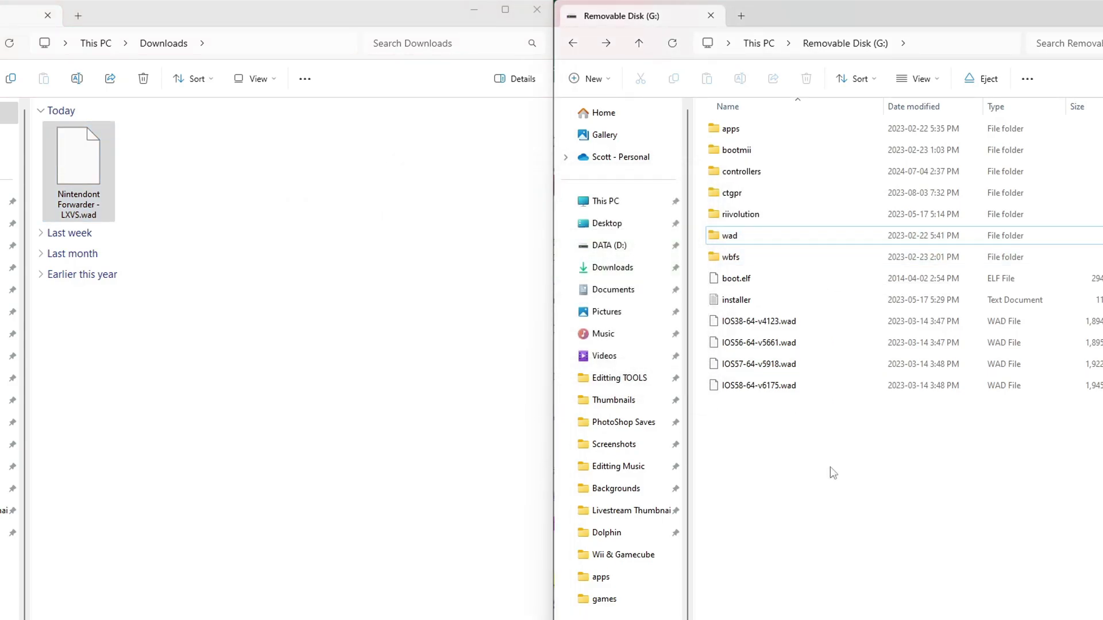
{"action": "right_click", "coordinate": [112, 182]}
{"action": "left_click", "coordinate": [236, 197]}
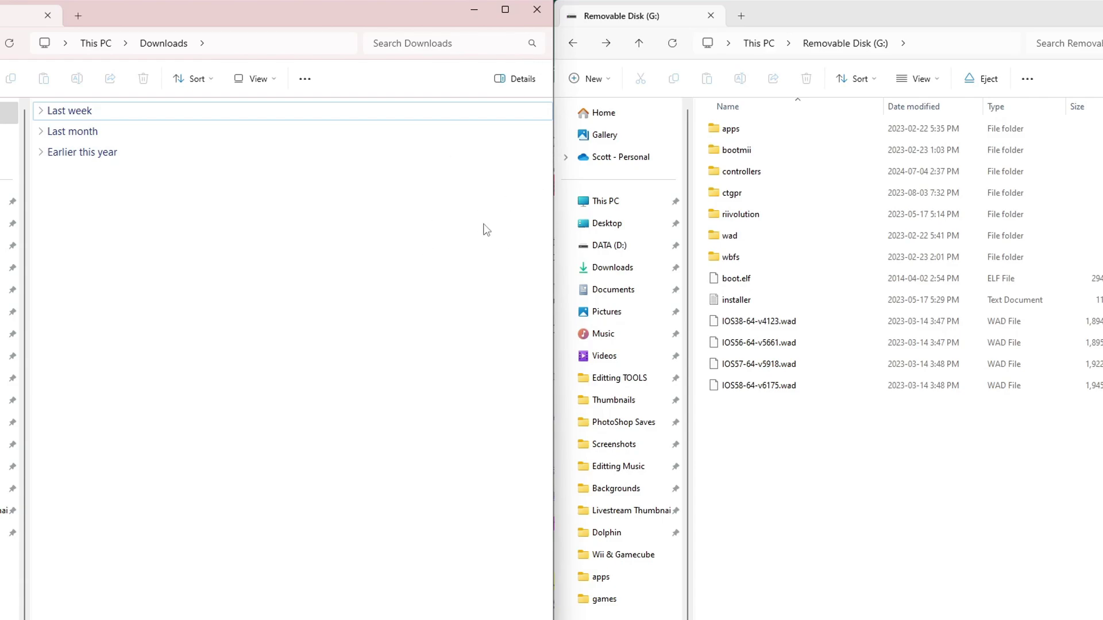
{"action": "left_click", "coordinate": [535, 14]}
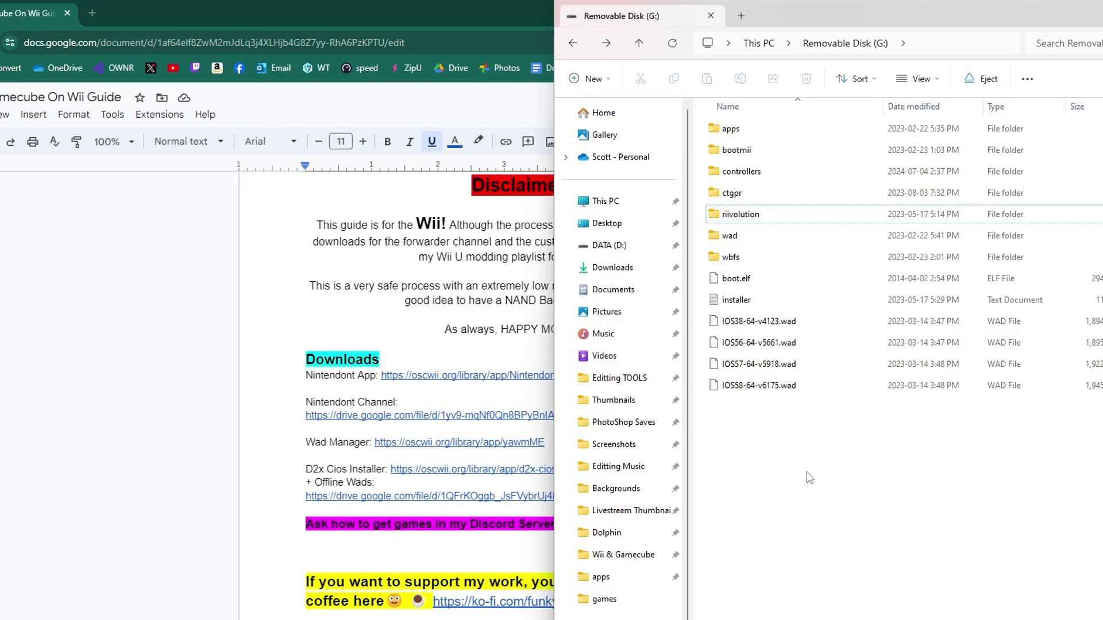
Create a folder named games in the root of Removable Disk (G:) and open it
{"action": "right_click", "coordinate": [762, 465]}
{"action": "mouse_move", "coordinate": [805, 401]}
{"action": "left_click", "coordinate": [975, 400]}
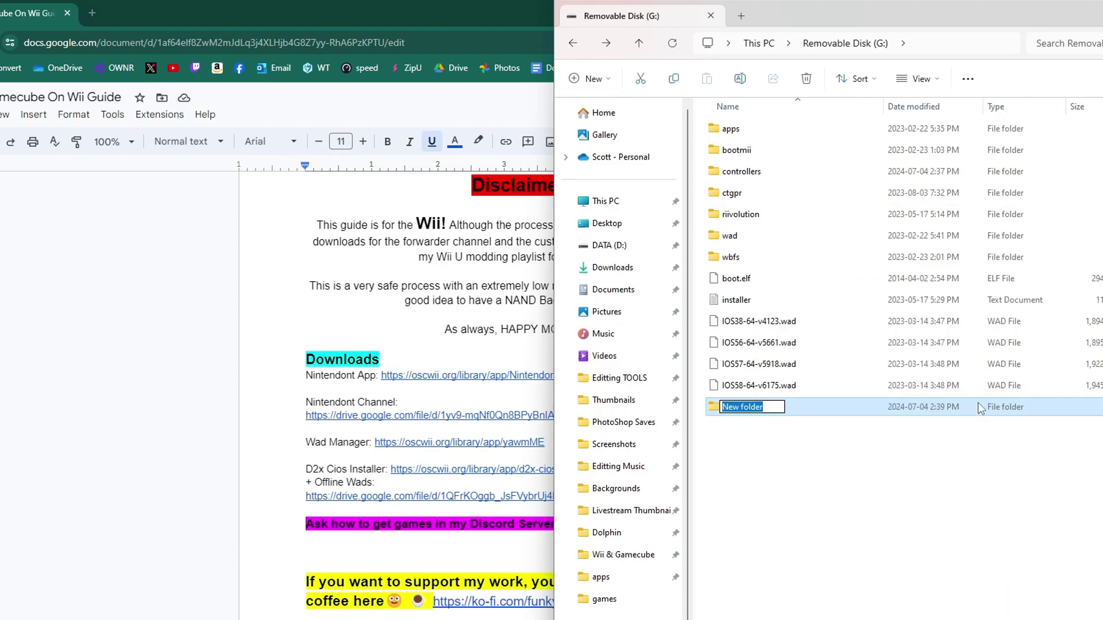
{"action": "type", "text": "games"}
{"action": "left_click", "coordinate": [876, 465]}
{"action": "double_click", "coordinate": [744, 411]}
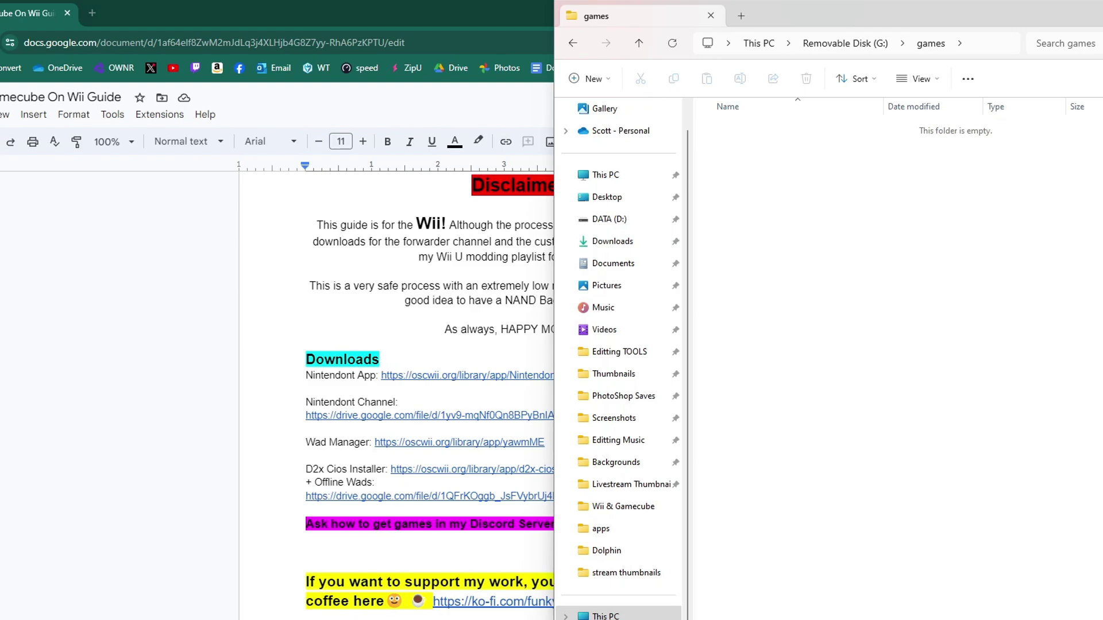
Open the Wii & Gamecube folder inside Games on SmashLike (E:) in a second File Explorer window
{"action": "key", "text": "super+e"}
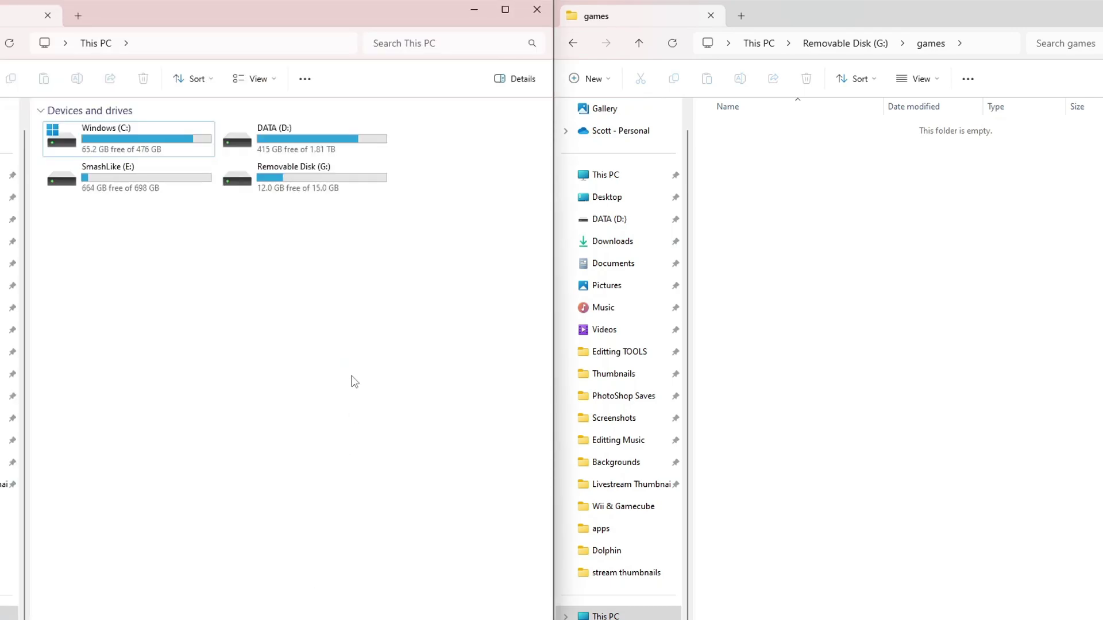
{"action": "double_click", "coordinate": [148, 179]}
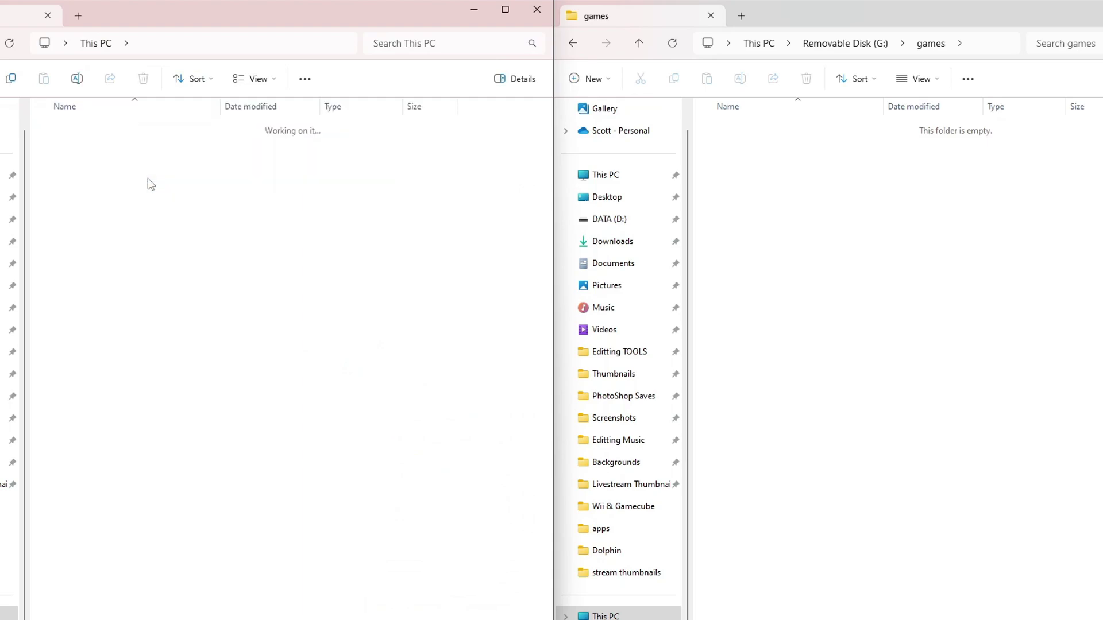
{"action": "double_click", "coordinate": [100, 151]}
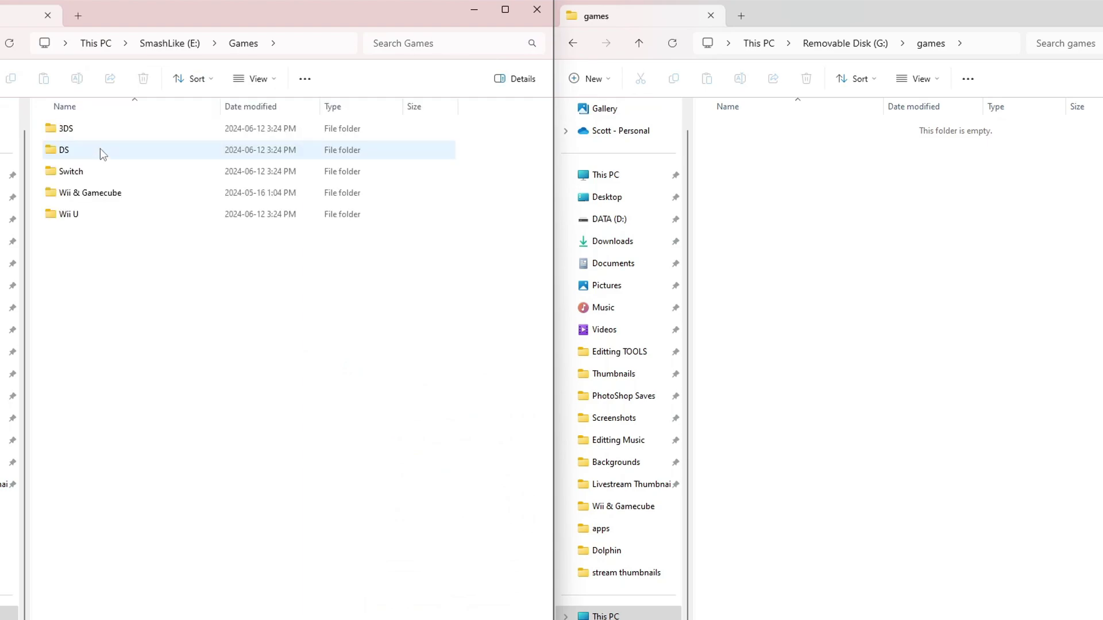
{"action": "double_click", "coordinate": [113, 194]}
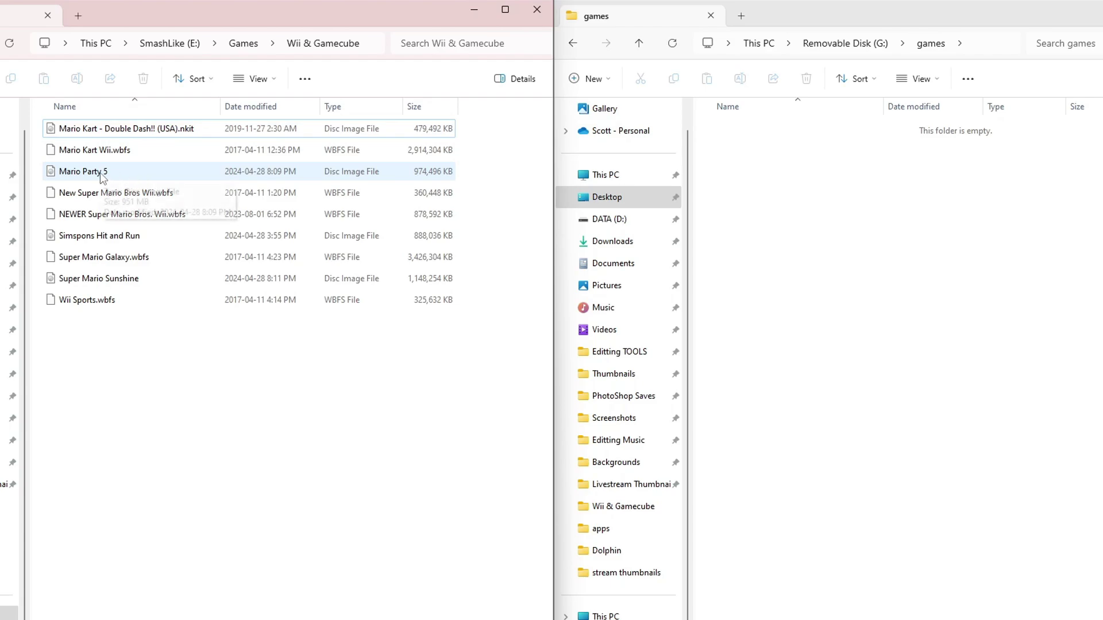
Check the file type of the Mario Party 5 disc image in its properties, and close them
{"action": "left_click", "coordinate": [195, 174]}
{"action": "right_click", "coordinate": [195, 174]}
{"action": "left_click", "coordinate": [231, 356]}
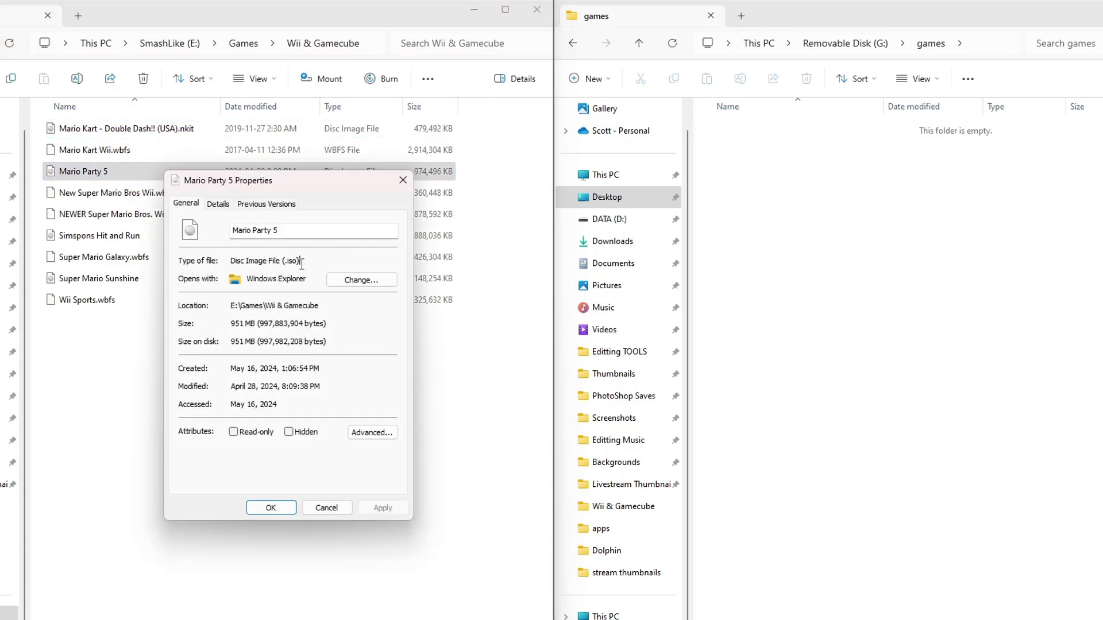
{"action": "left_click", "coordinate": [402, 181]}
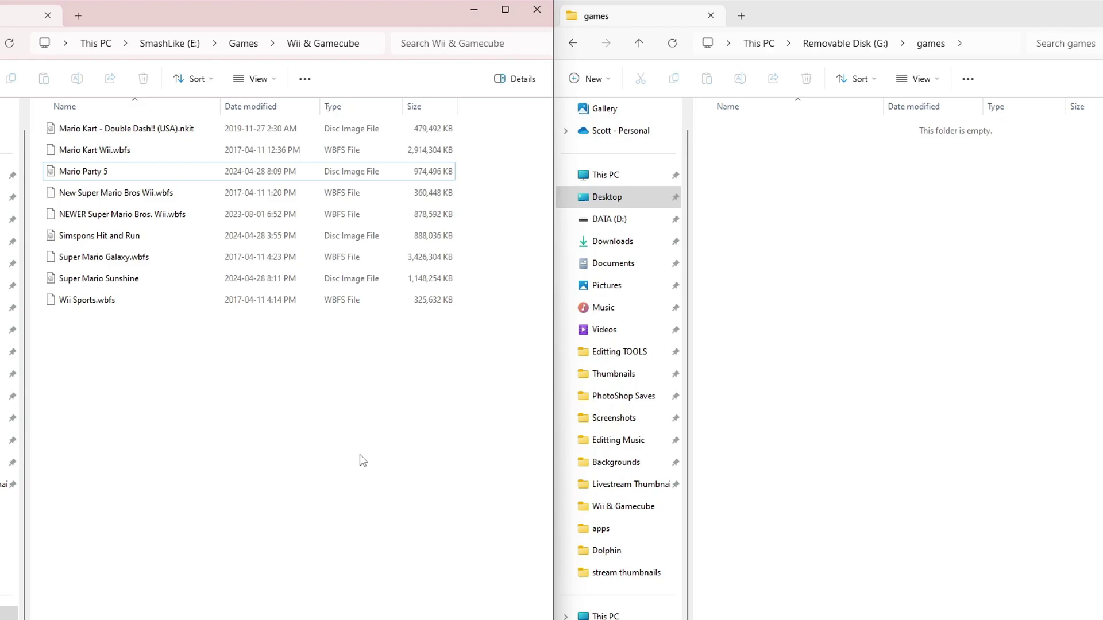
Copy the Mario Kart - Double Dash!!, Mario Party 5, Simspons Hit and Run and Super Mario Sunshine disc images into games on Removable Disk (G:)
{"action": "left_click", "coordinate": [145, 131], "text": "ctrl"}
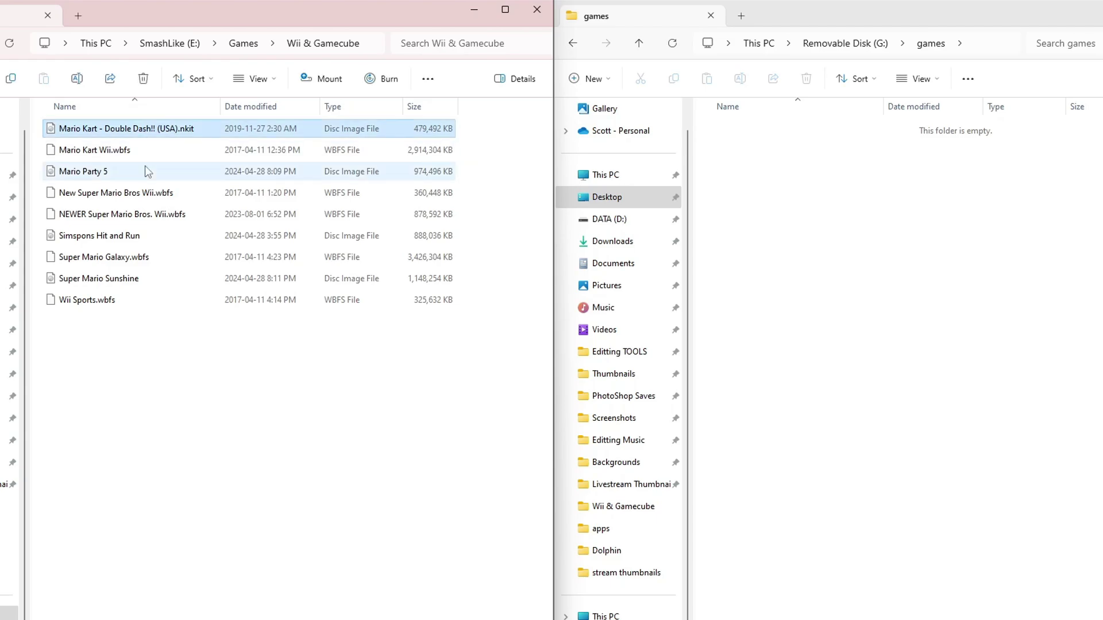
{"action": "left_click", "coordinate": [145, 171], "text": "ctrl"}
{"action": "left_click", "coordinate": [141, 236], "text": "ctrl"}
{"action": "left_click", "coordinate": [135, 279], "text": "ctrl"}
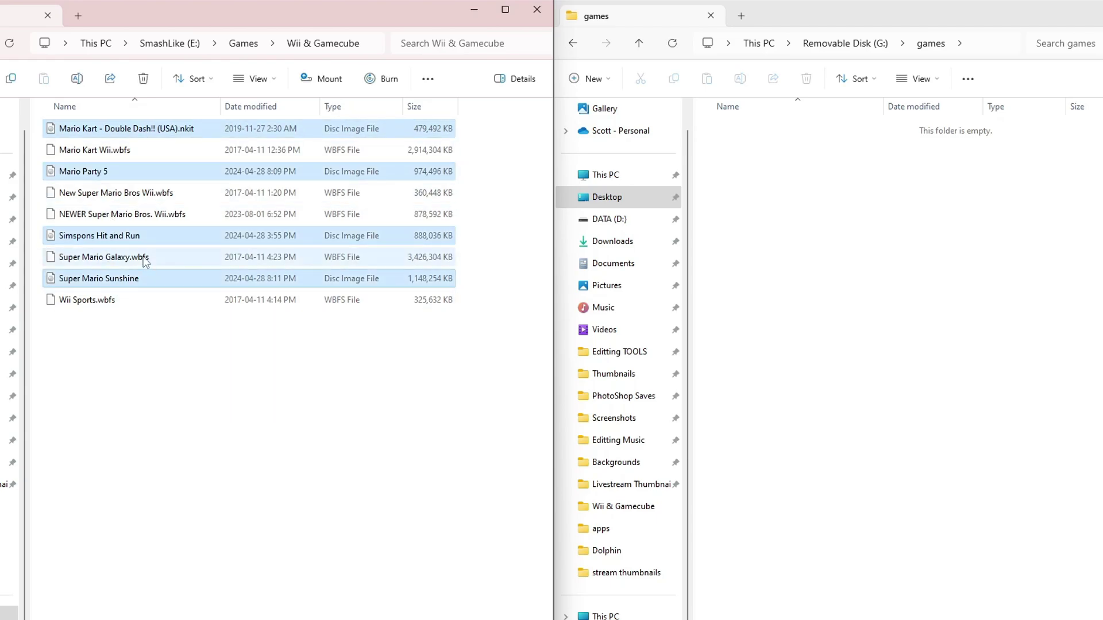
{"action": "left_click_drag", "start_coordinate": [165, 241], "coordinate": [856, 310]}
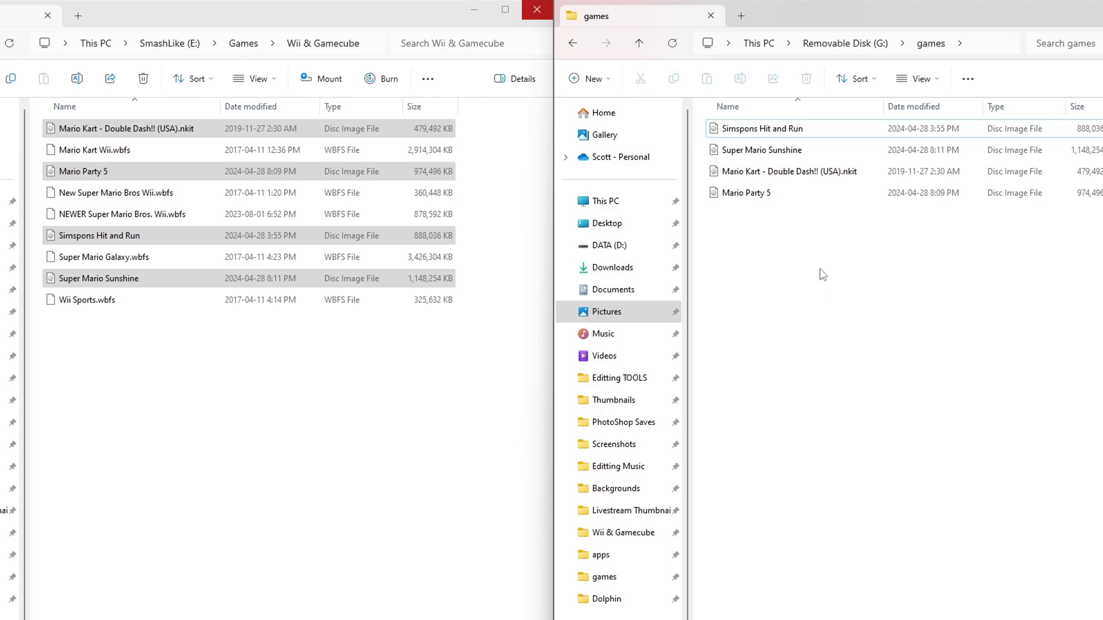
Create a folder named Super Mario Sunshine inside games and move the Super Mario Sunshine disc image into it
{"action": "right_click", "coordinate": [807, 281]}
{"action": "mouse_move", "coordinate": [862, 386]}
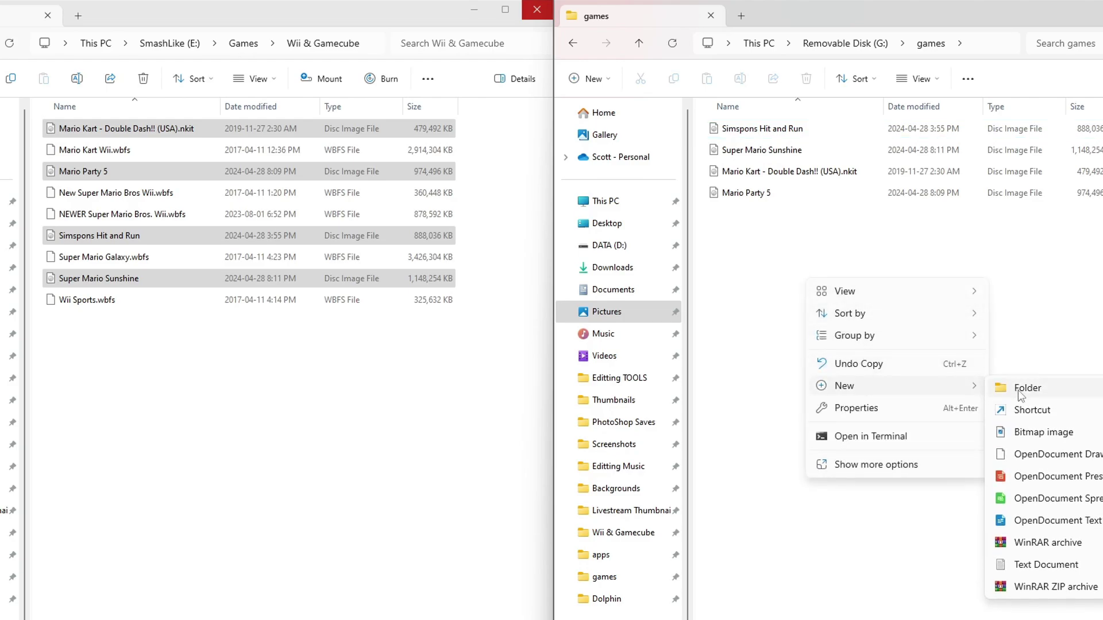
{"action": "left_click", "coordinate": [1002, 386]}
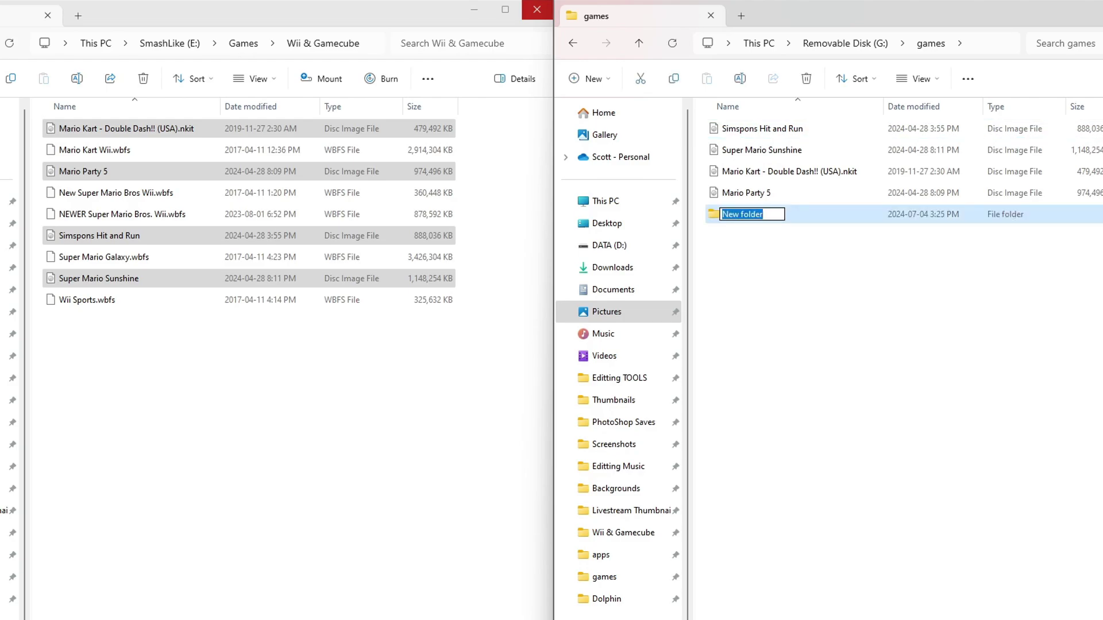
{"action": "type", "text": "Super Mario Sunshine"}
{"action": "left_click", "coordinate": [805, 152]}
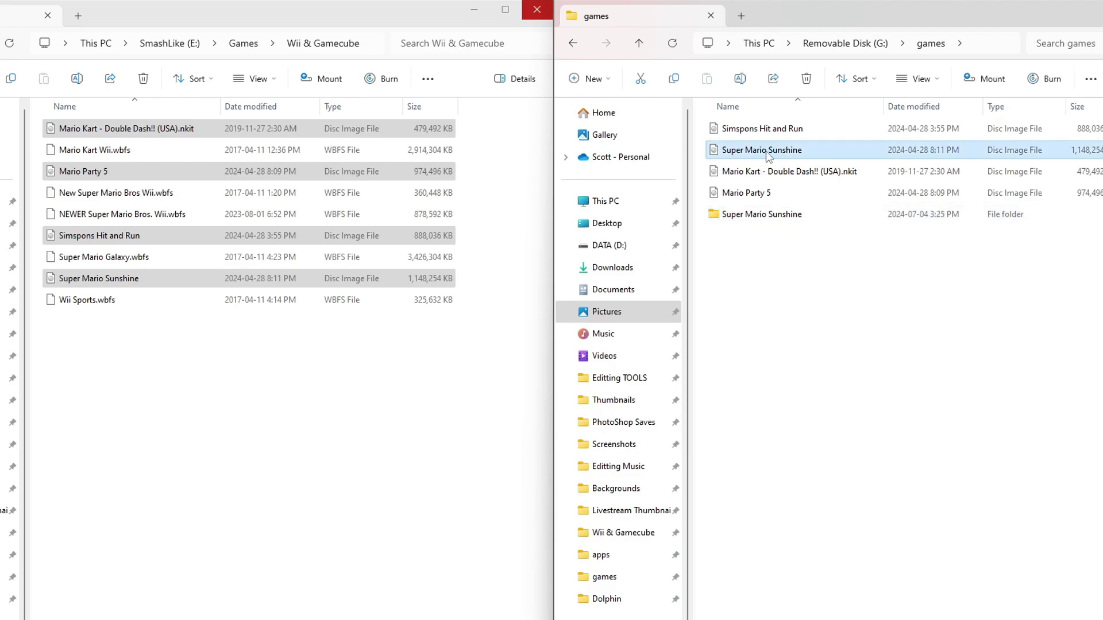
{"action": "left_click_drag", "start_coordinate": [766, 150], "coordinate": [782, 216]}
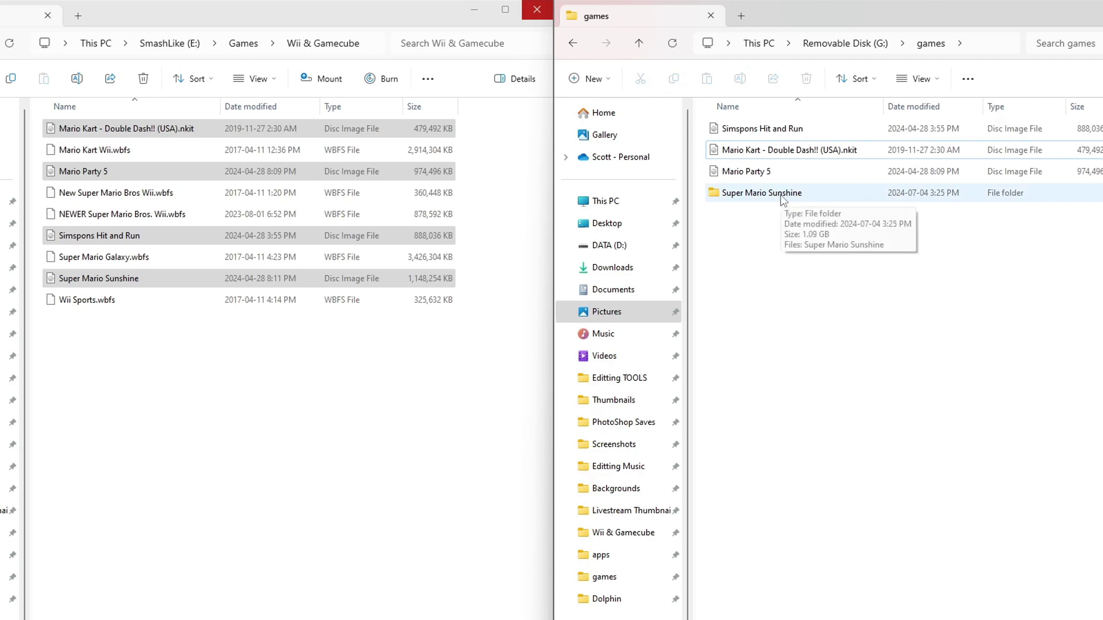
Rename the disc image inside the Super Mario Sunshine folder as game, and return to the games folder
{"action": "double_click", "coordinate": [783, 195]}
{"action": "left_click", "coordinate": [763, 131]}
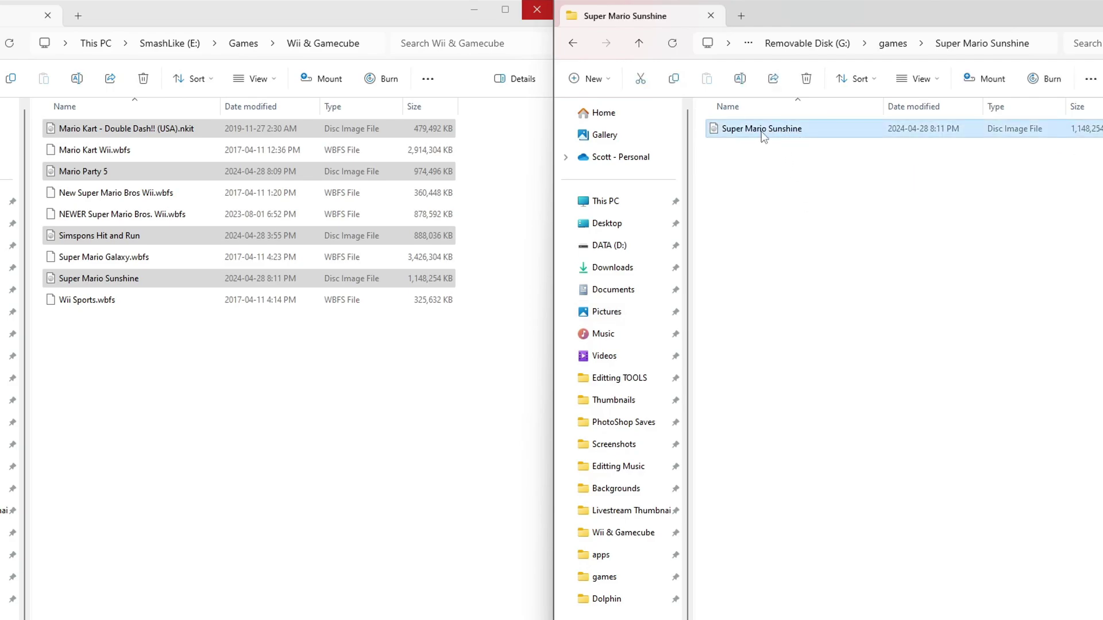
{"action": "right_click", "coordinate": [762, 136]}
{"action": "left_click", "coordinate": [834, 156]}
{"action": "type", "text": "ga"}
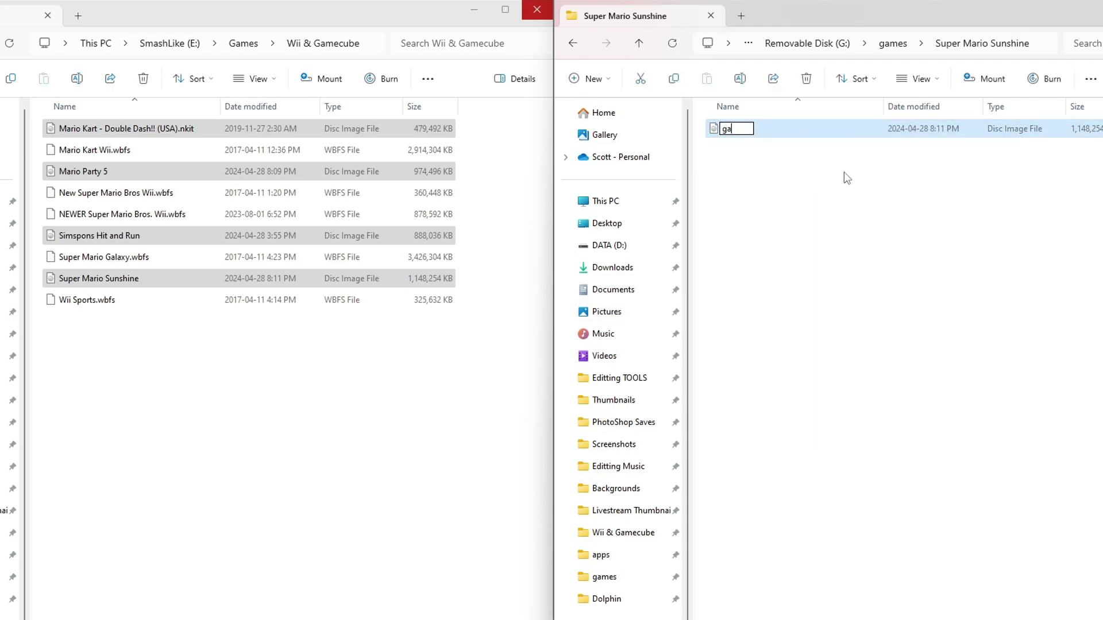
{"action": "type", "text": "me"}
{"action": "key", "text": "Return"}
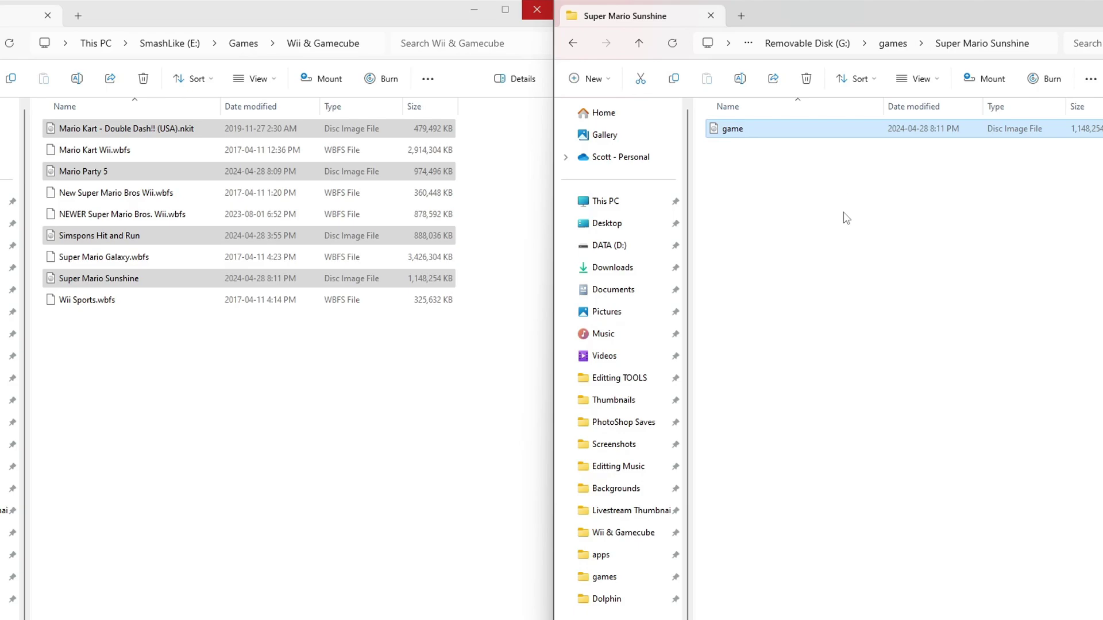
{"action": "left_click", "coordinate": [845, 216]}
{"action": "left_click", "coordinate": [572, 44]}
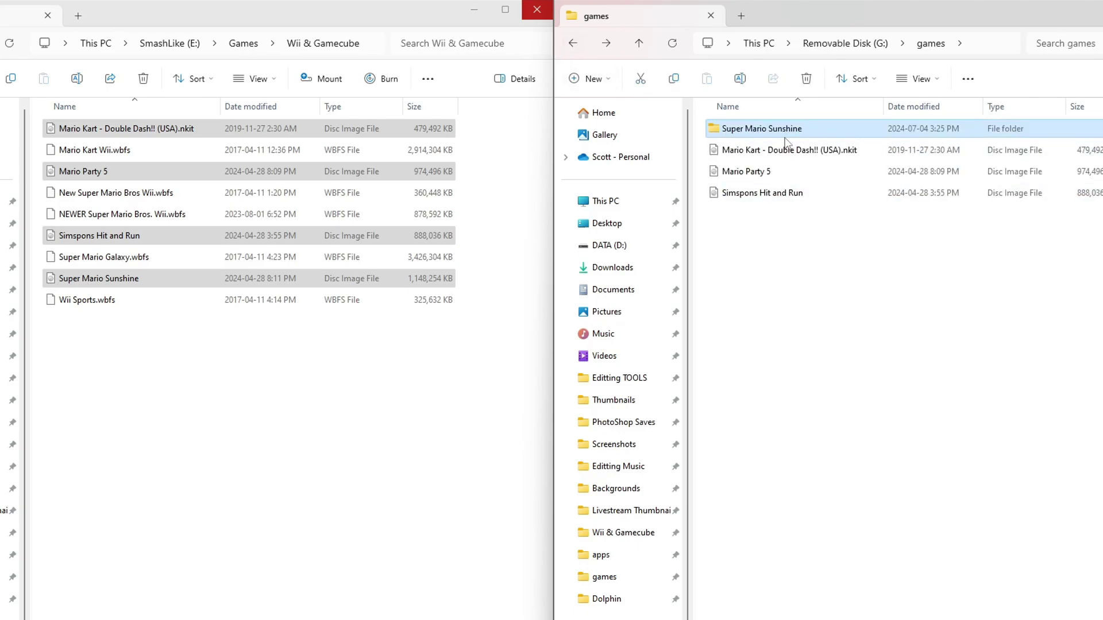
Give the Mario Kart Double Dash, Mario Party 5 and Simspons Hit and Run disc images their own named folders inside games
{"action": "left_click", "coordinate": [798, 289]}
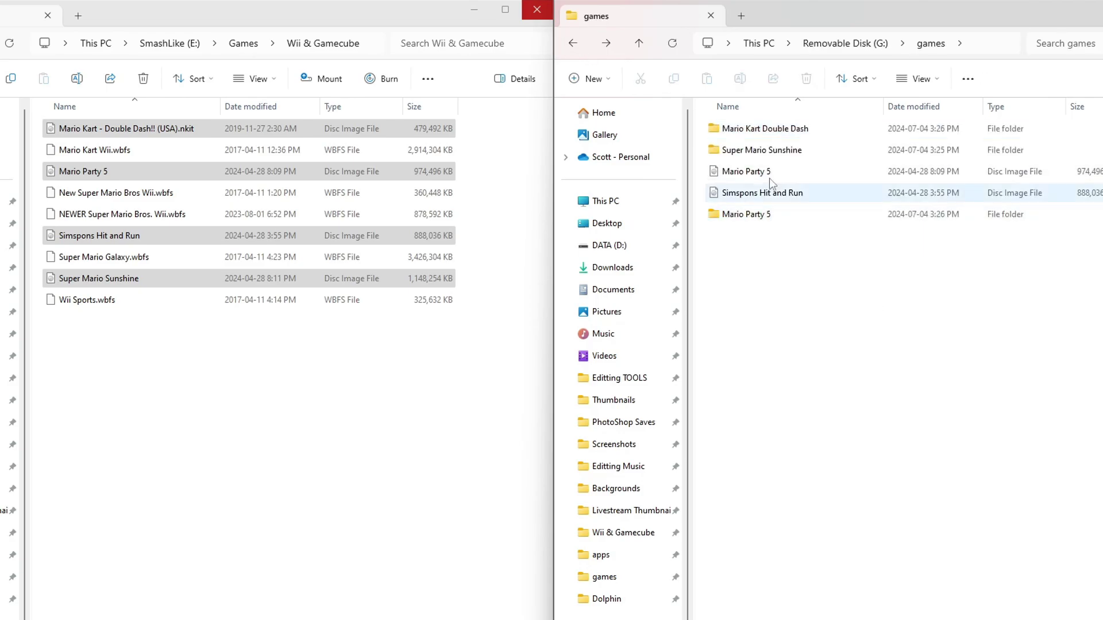
{"action": "right_click", "coordinate": [799, 265]}
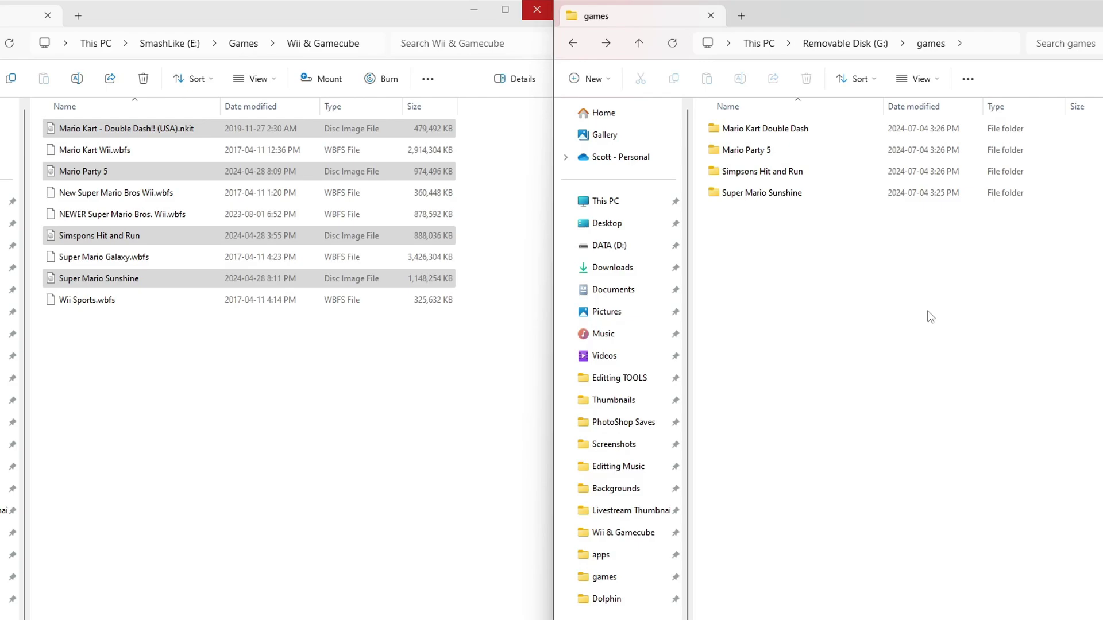
{"action": "key", "text": "alt+Up"}
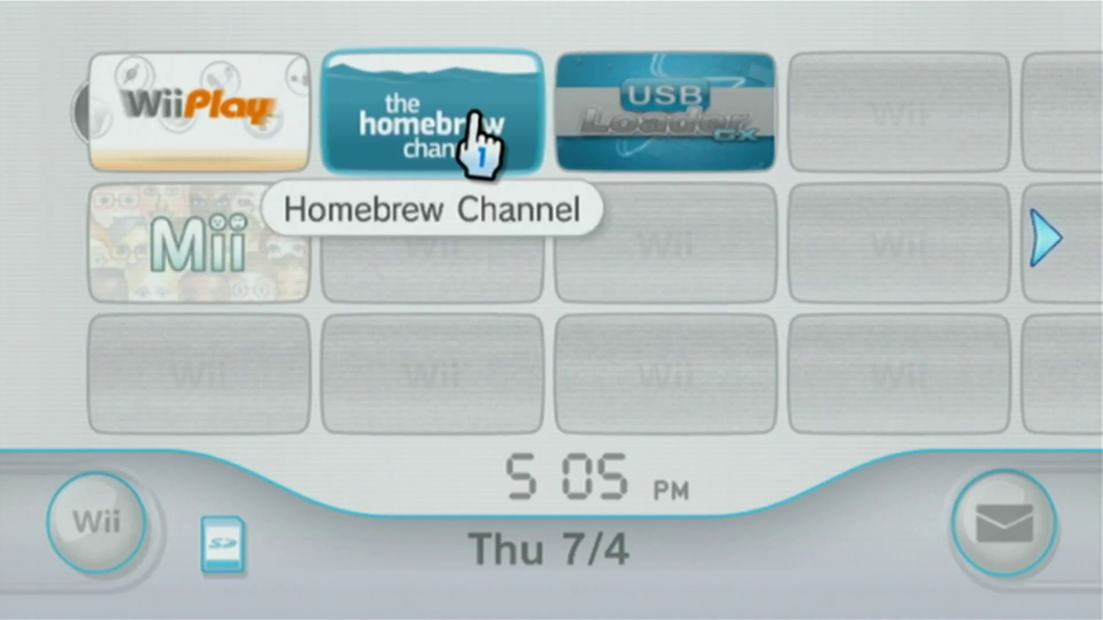
On the Wii, start the Homebrew Channel, load the d2x cIOS installer and continue to its cIOS settings
{"action": "left_click", "coordinate": [471, 131]}
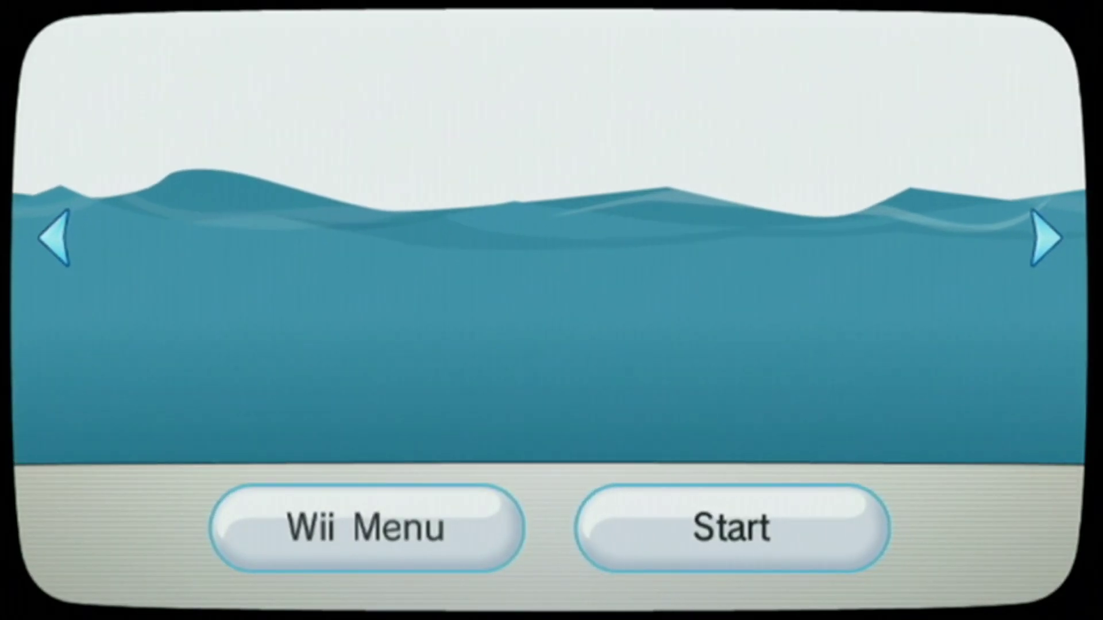
{"action": "left_click", "coordinate": [701, 529]}
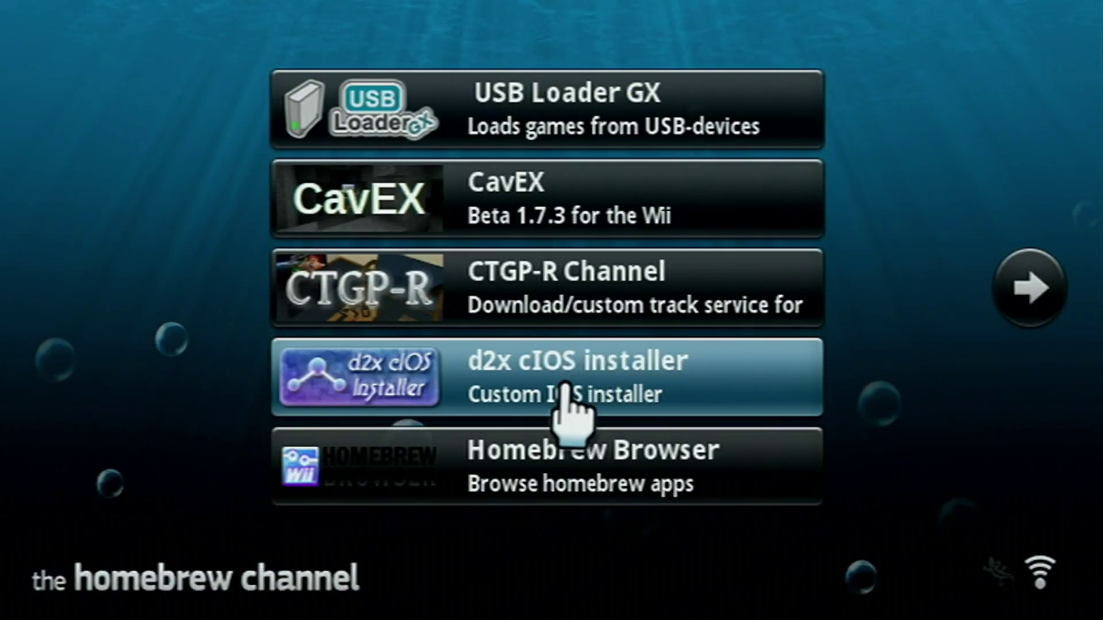
{"action": "left_click", "coordinate": [609, 376]}
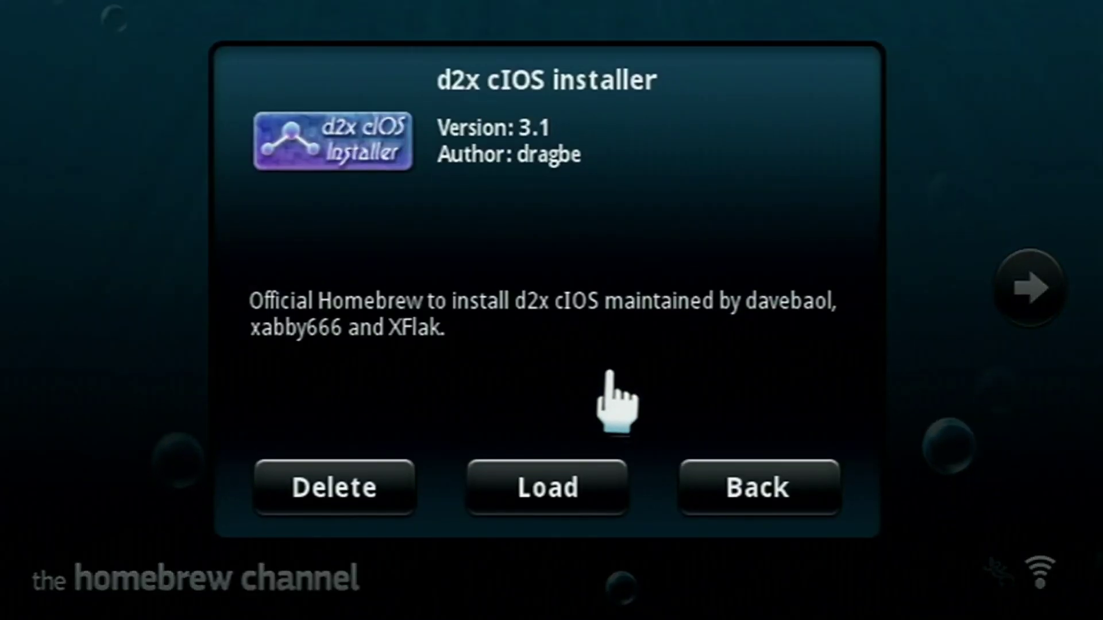
{"action": "left_click", "coordinate": [572, 486]}
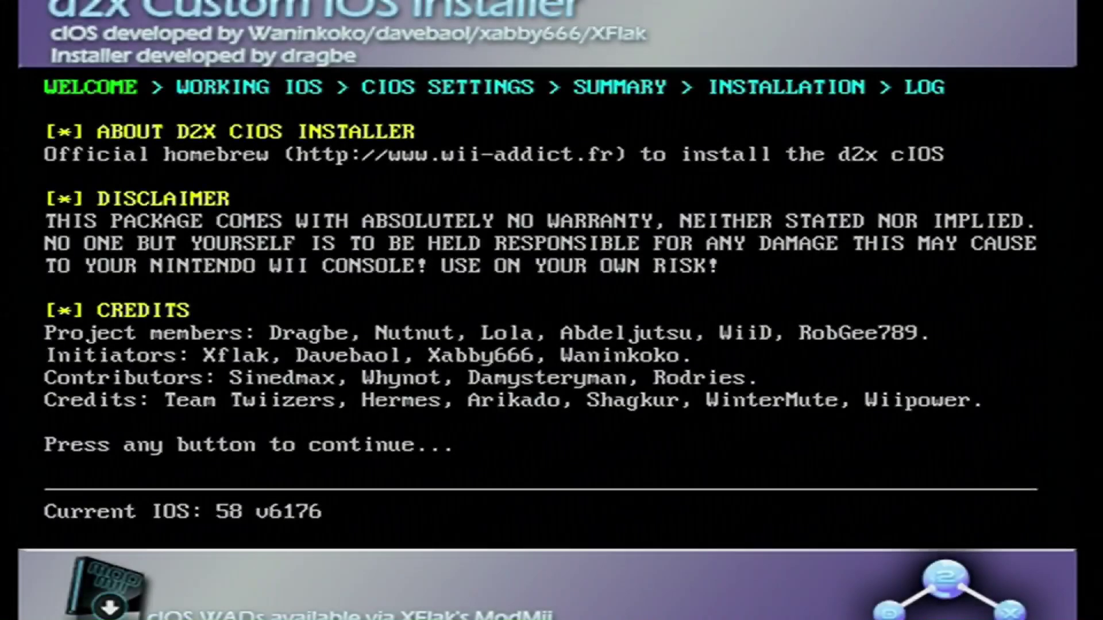
{"action": "key", "text": "Return"}
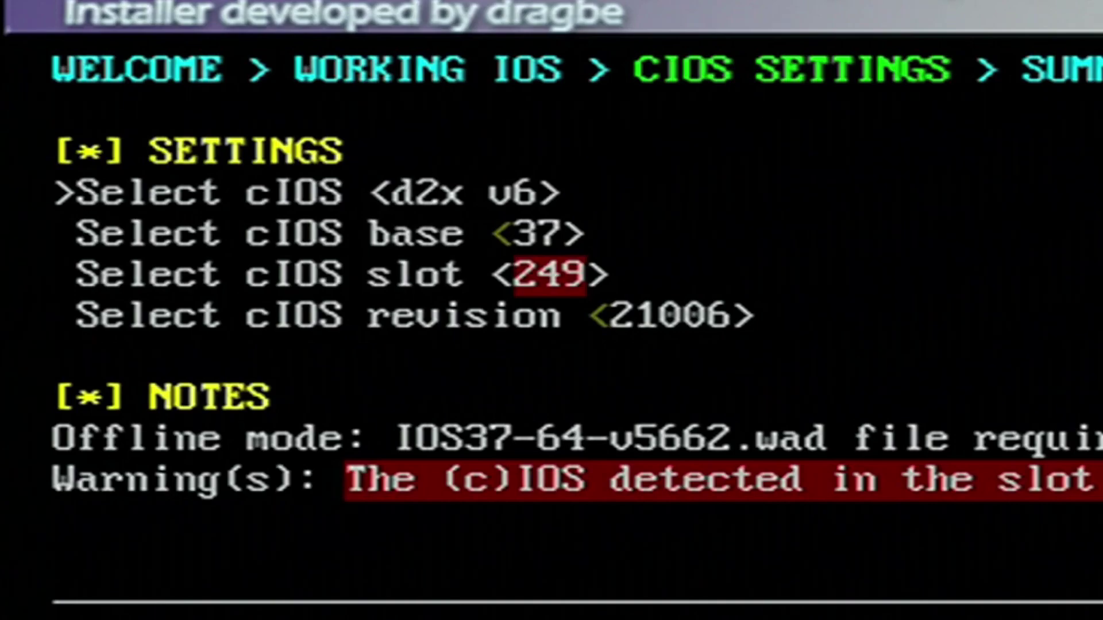
Set the cIOS to d2x-v11-beta1, base 38, slot 248 and revision 65535
{"action": "key", "text": "Right"}
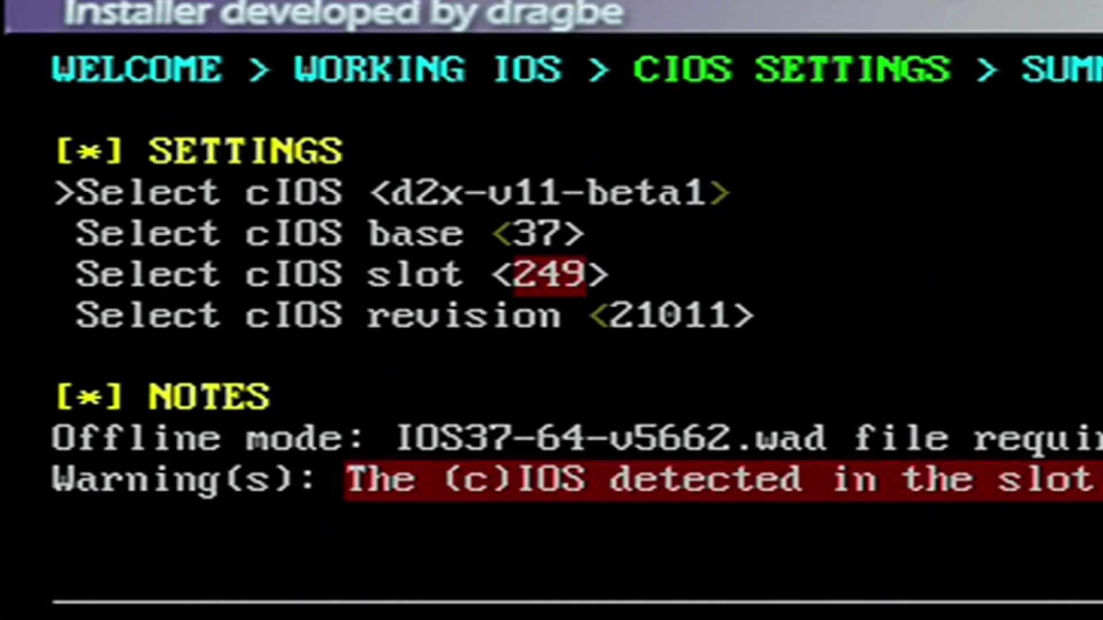
{"action": "key", "text": "Down"}
{"action": "key", "text": "Right"}
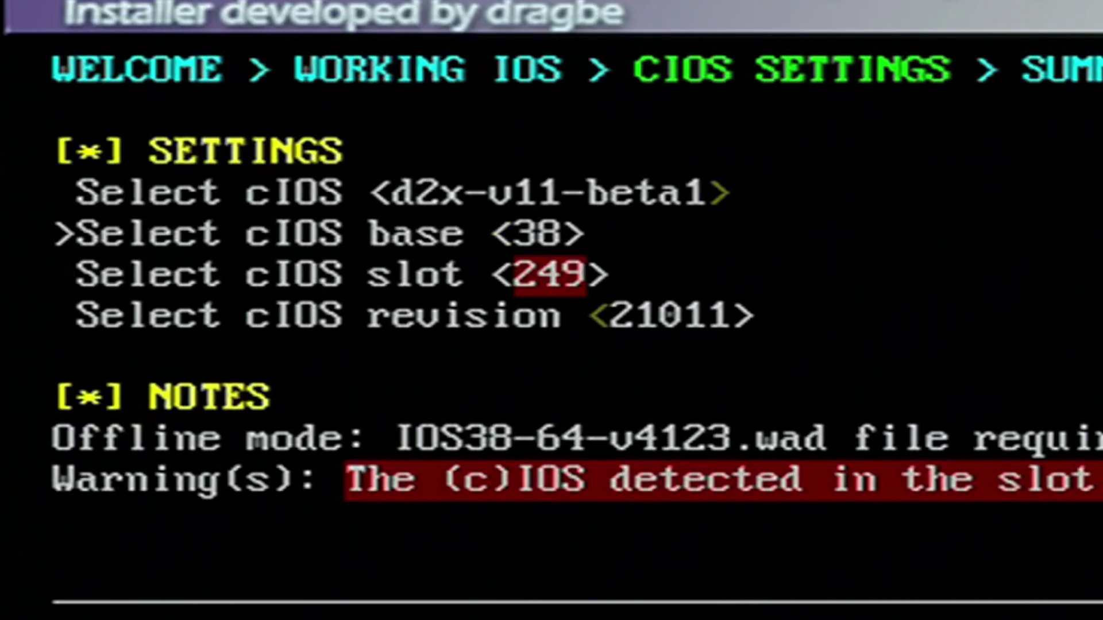
{"action": "key", "text": "Down"}
{"action": "key", "text": "Left"}
{"action": "key", "text": "Down"}
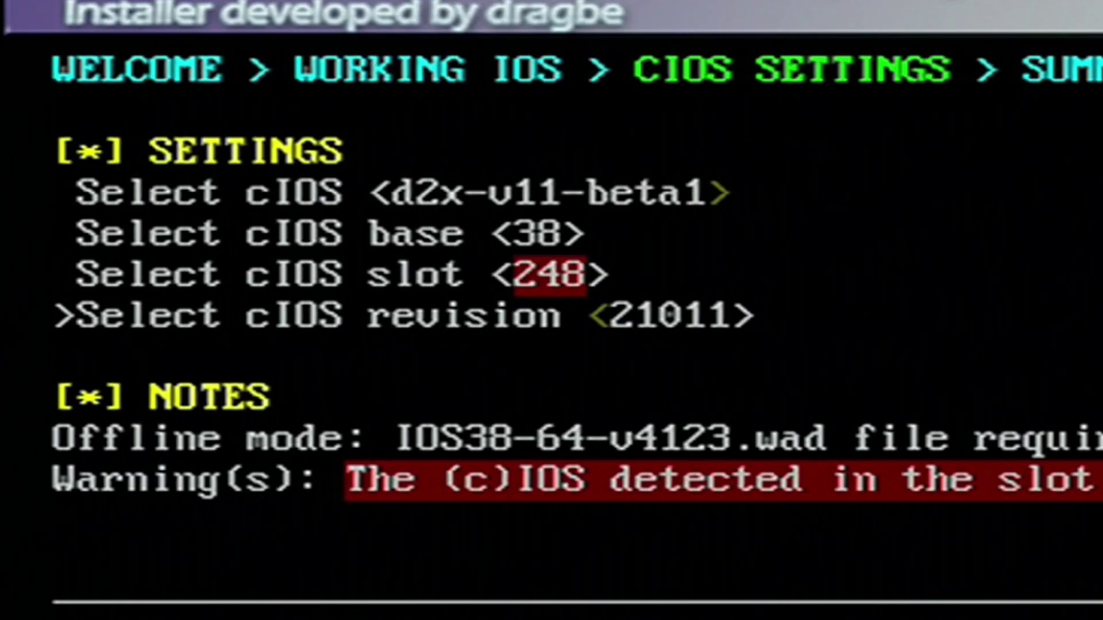
{"action": "key", "text": "Right"}
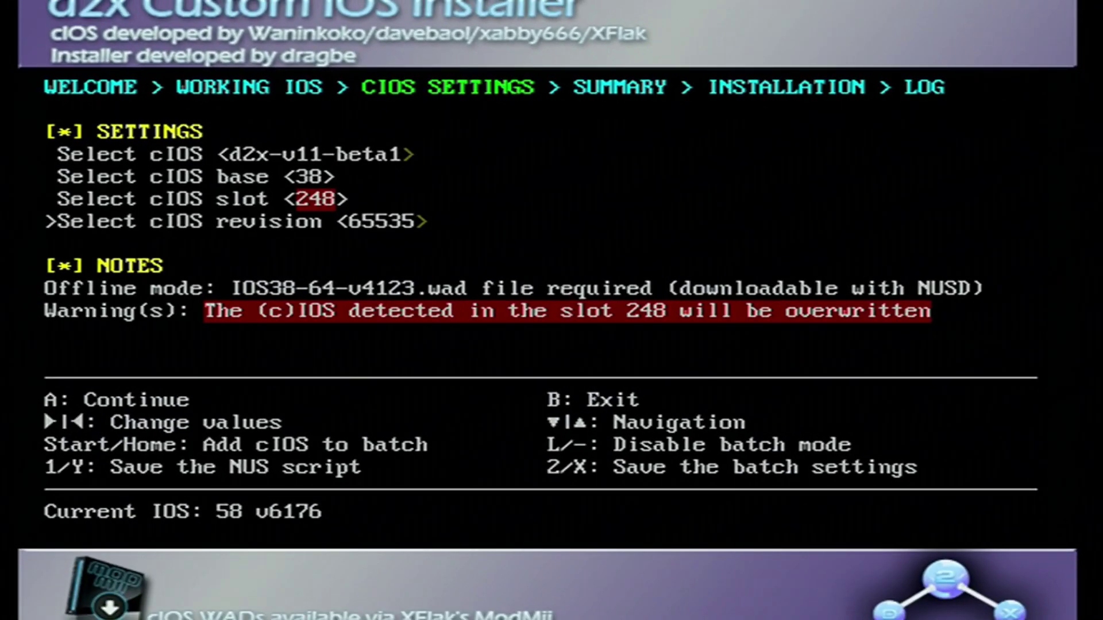
Install the base 38 cIOS into slot 248 and return to the cIOS settings
{"action": "key", "text": "a"}
{"action": "key", "text": "a"}
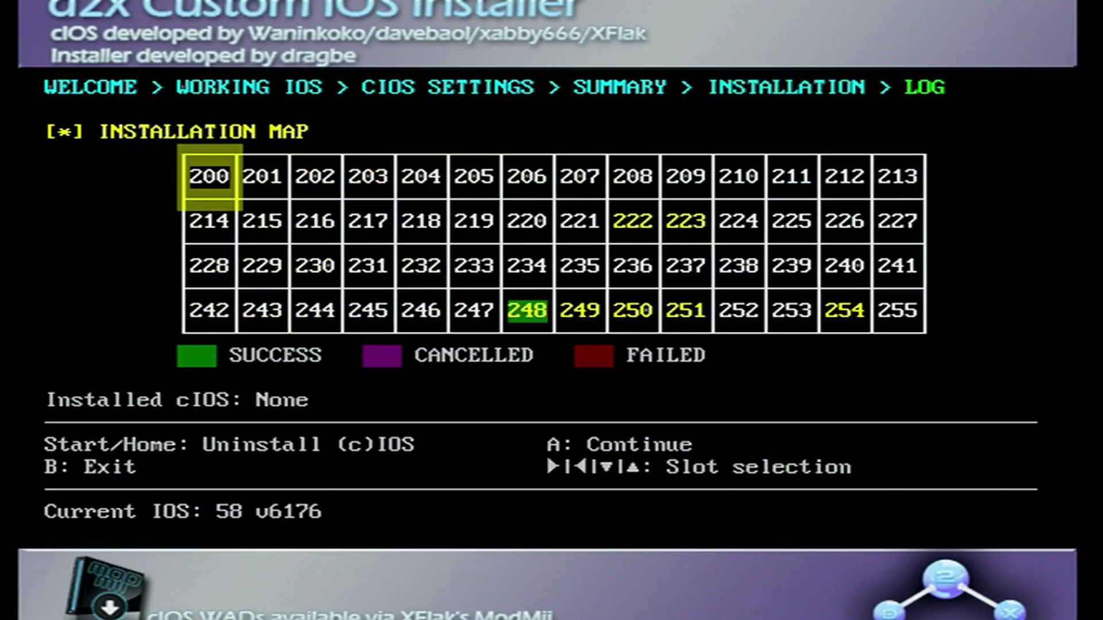
{"action": "key", "text": "a"}
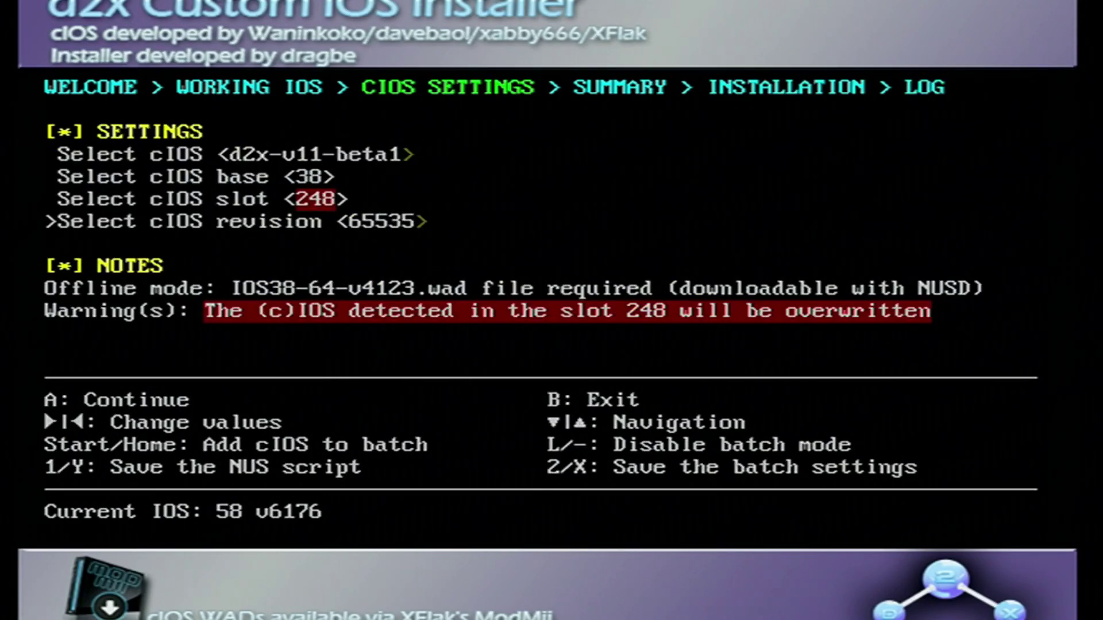
Set the cIOS base to 56 and the slot to 249 for the second installation
{"action": "key", "text": "Down"}
{"action": "key", "text": "Down"}
{"action": "key", "text": "Right"}
{"action": "key", "text": "Right"}
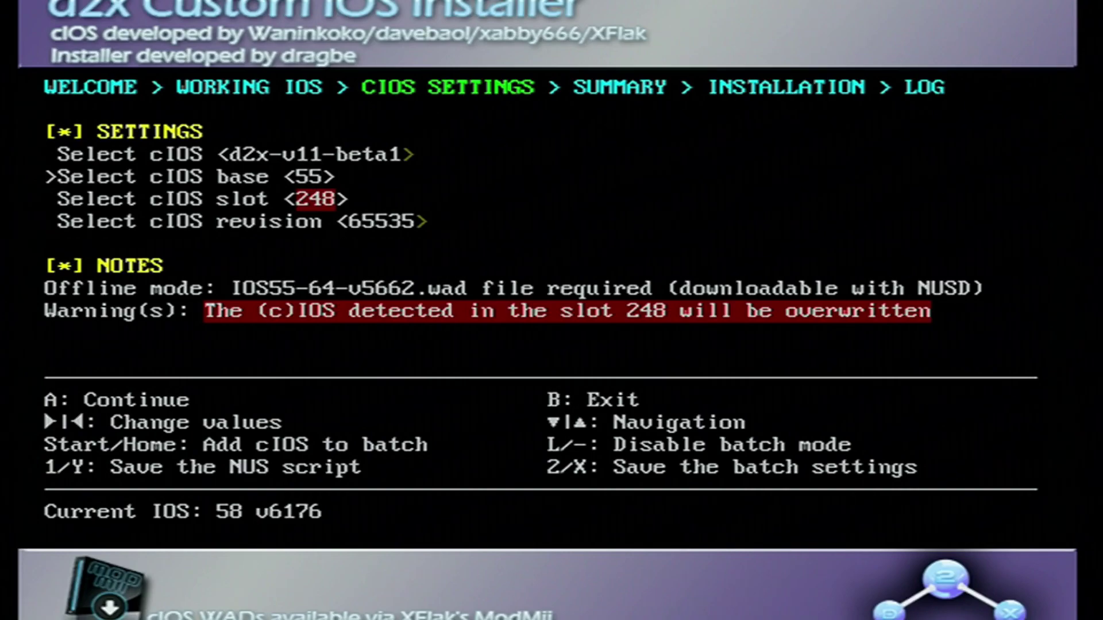
{"action": "key", "text": "Right"}
{"action": "key", "text": "Down"}
{"action": "key", "text": "Right"}
{"action": "key", "text": "Down"}
Install the base 56 cIOS into slot 249 and return to the cIOS settings
{"action": "key", "text": "Return"}
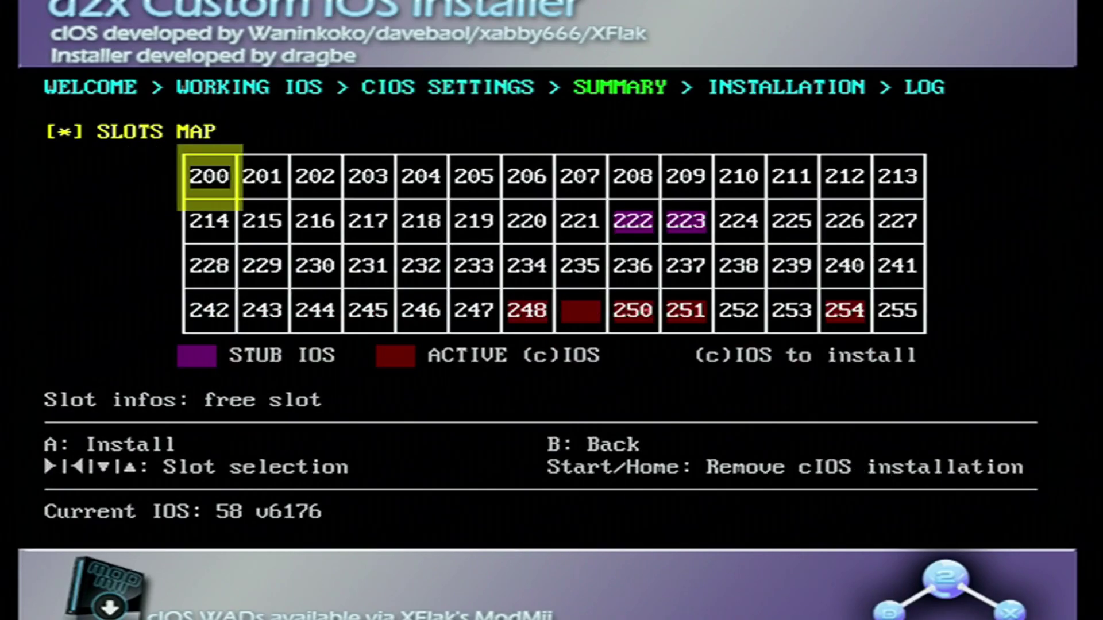
{"action": "key", "text": "Return"}
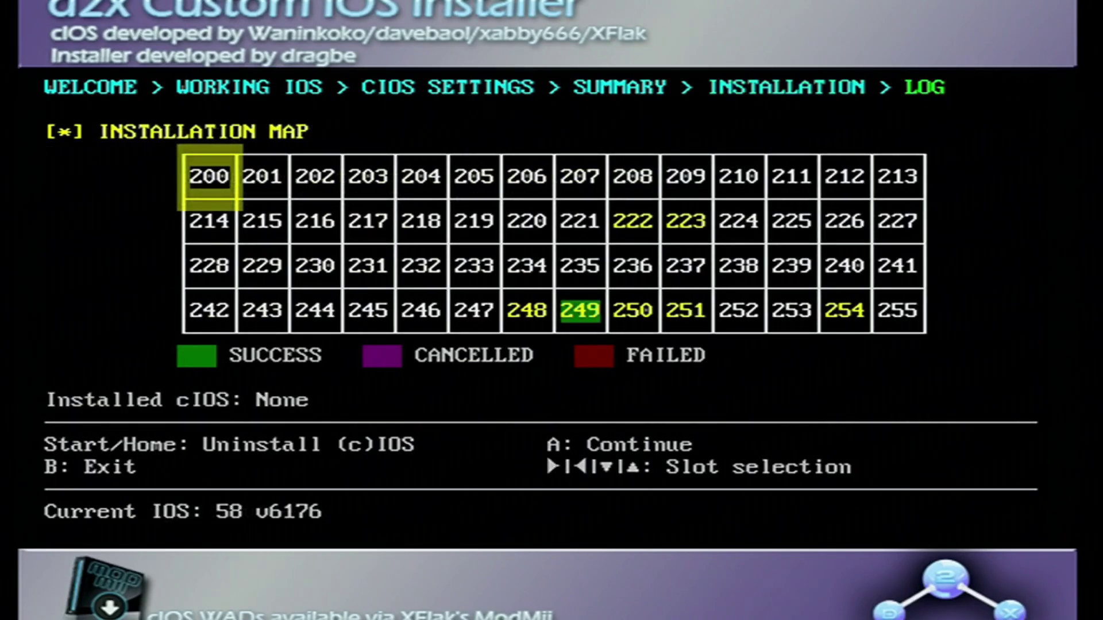
{"action": "key", "text": "Return"}
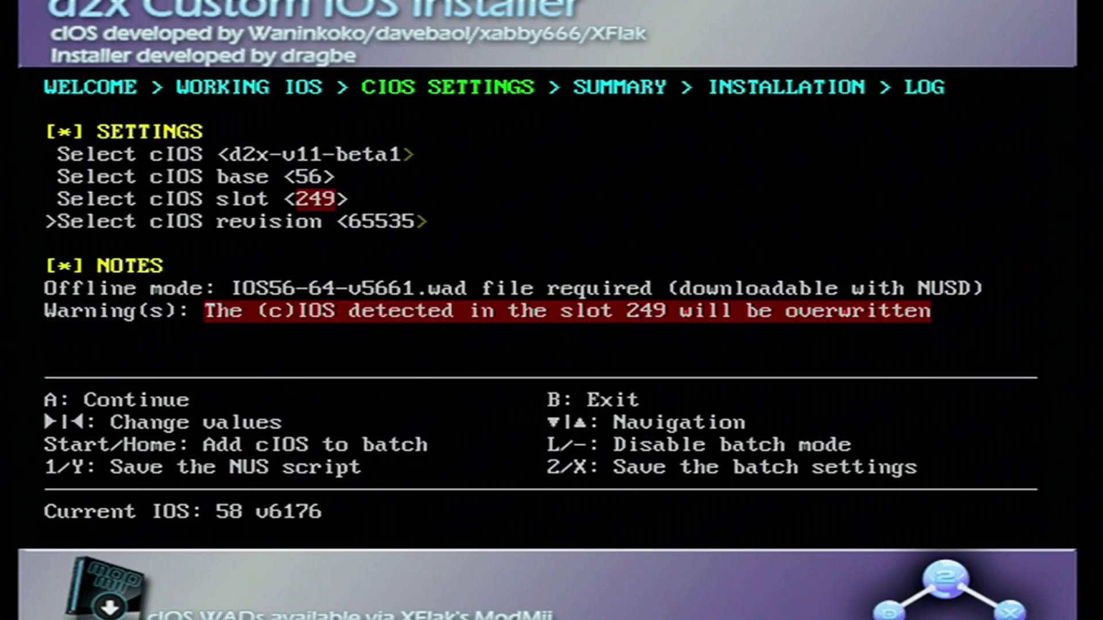
Set the cIOS base to 57 and the slot to 250, install it, and return to the cIOS settings
{"action": "key", "text": "Up"}
{"action": "key", "text": "Up"}
{"action": "key", "text": "Right"}
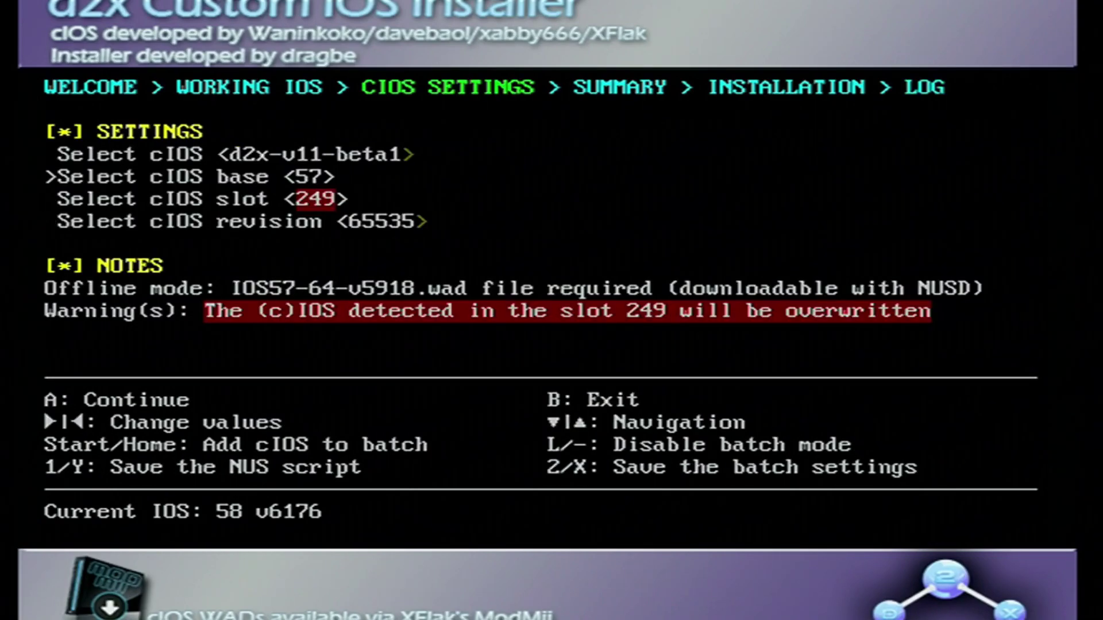
{"action": "key", "text": "Down"}
{"action": "key", "text": "Right"}
{"action": "key", "text": "Return"}
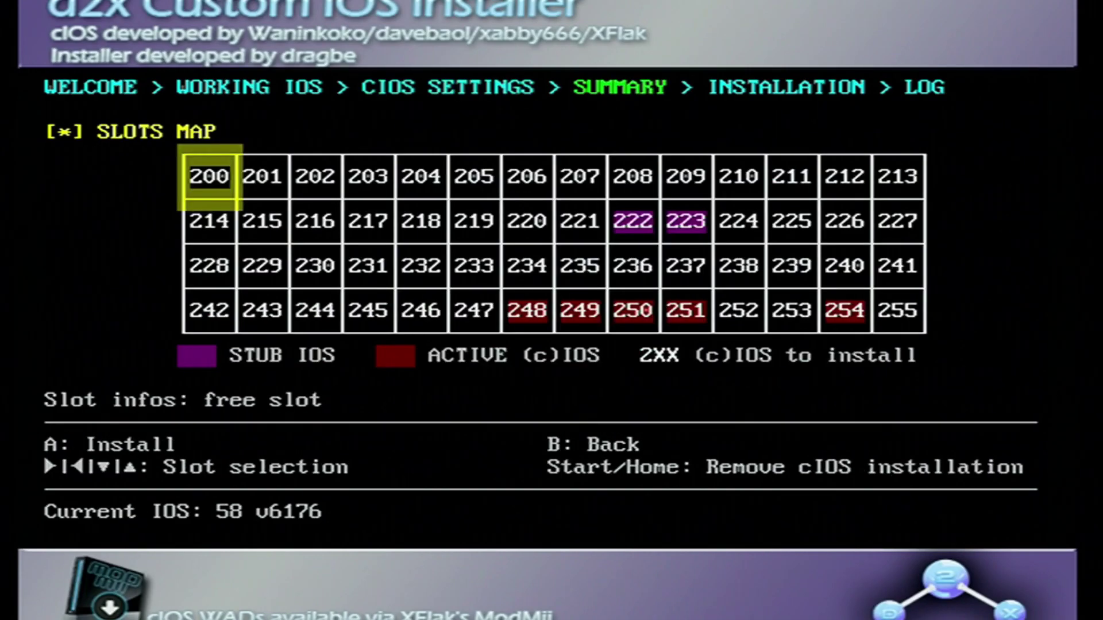
{"action": "key", "text": "Return"}
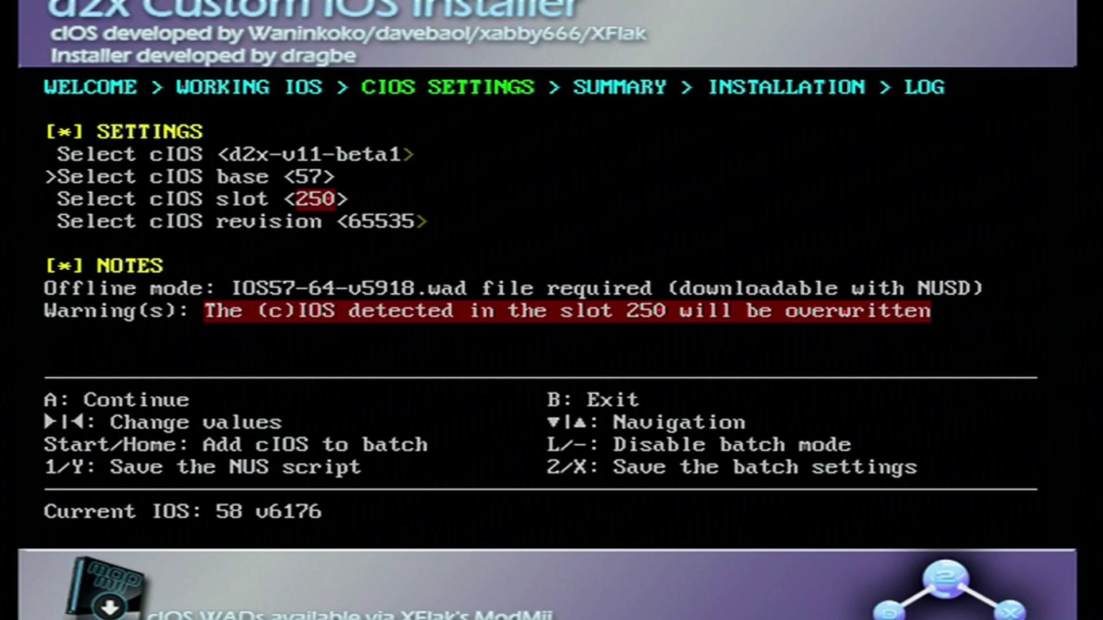
Install the cIOS with base 58 into slot 251, and exit the installer to the Homebrew Channel
{"action": "key", "text": "Right"}
{"action": "key", "text": "Down"}
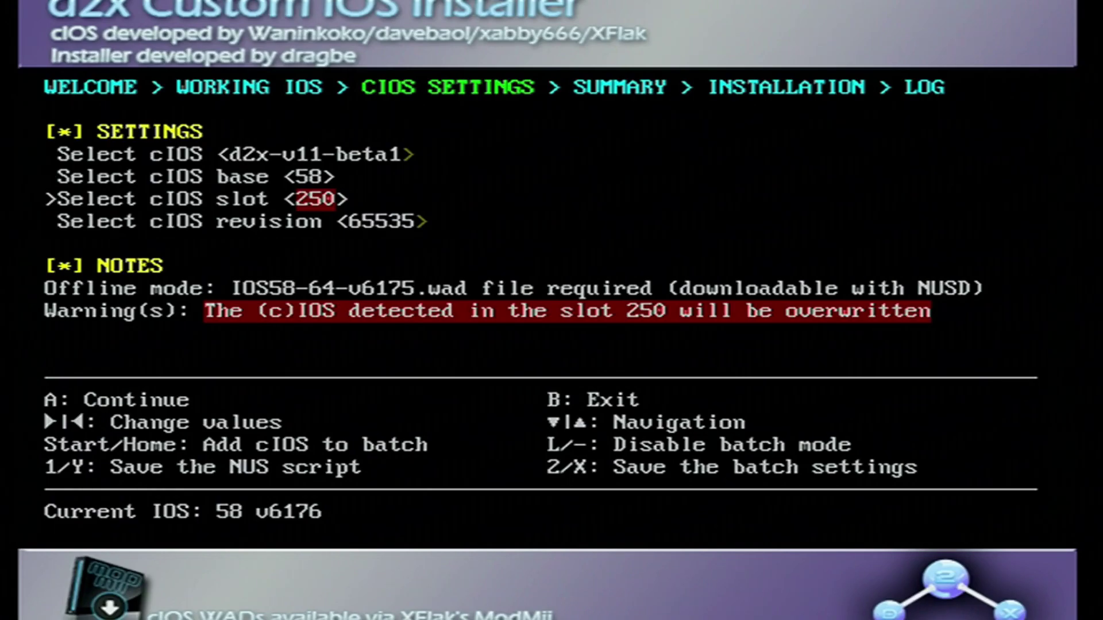
{"action": "key", "text": "Right"}
{"action": "key", "text": "Return"}
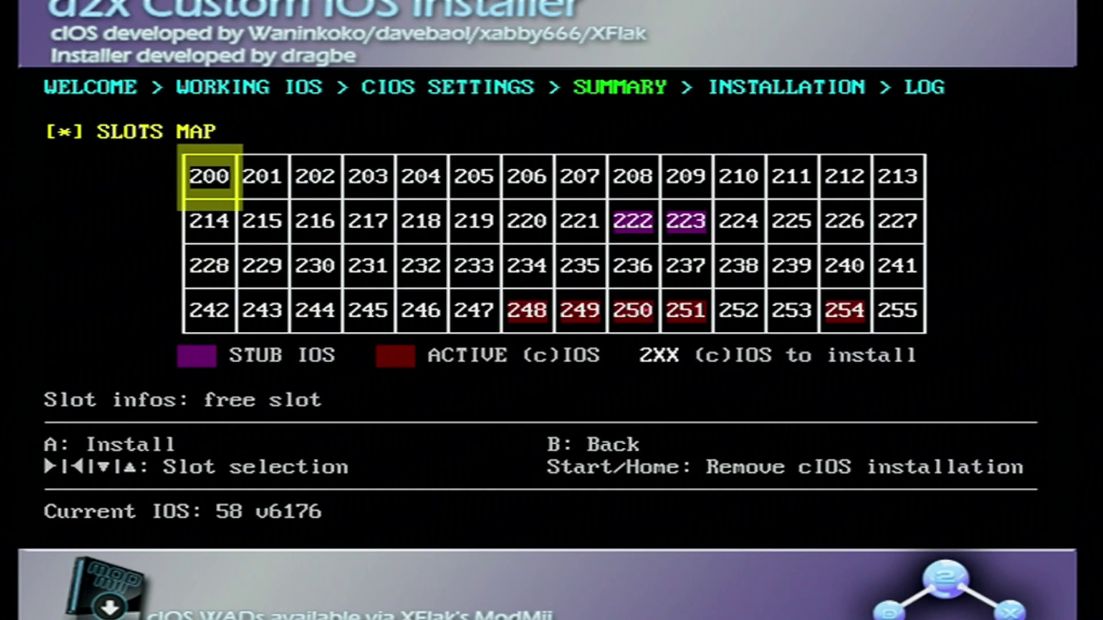
{"action": "key", "text": "Return"}
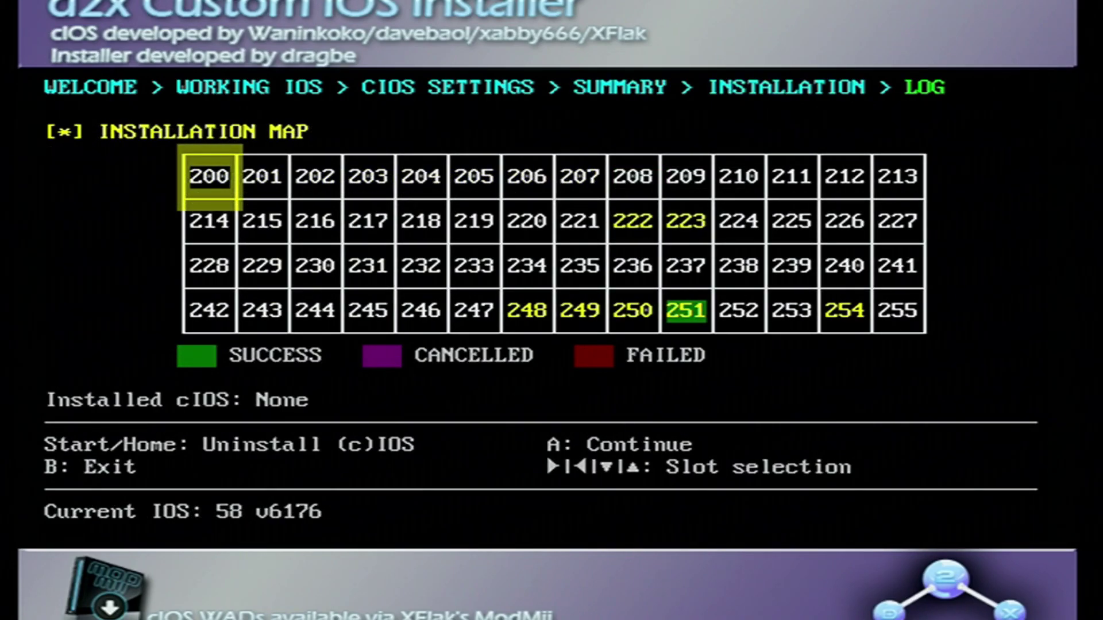
{"action": "key", "text": "Escape"}
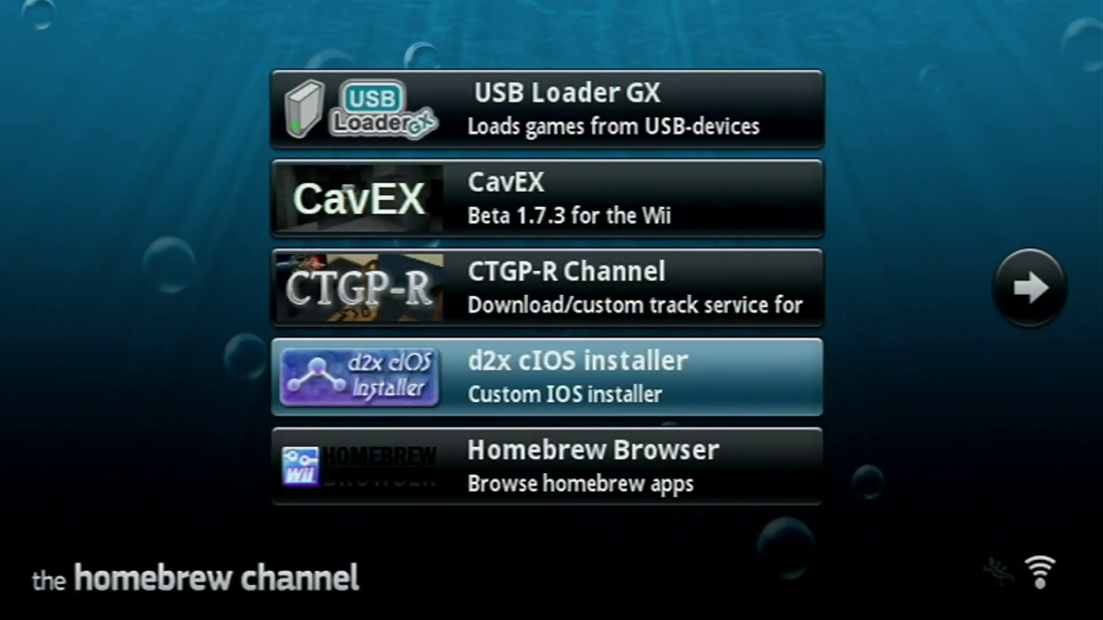
Find YAWM ModMii Edition among the Homebrew Channel apps and launch it
{"action": "key", "text": "Right"}
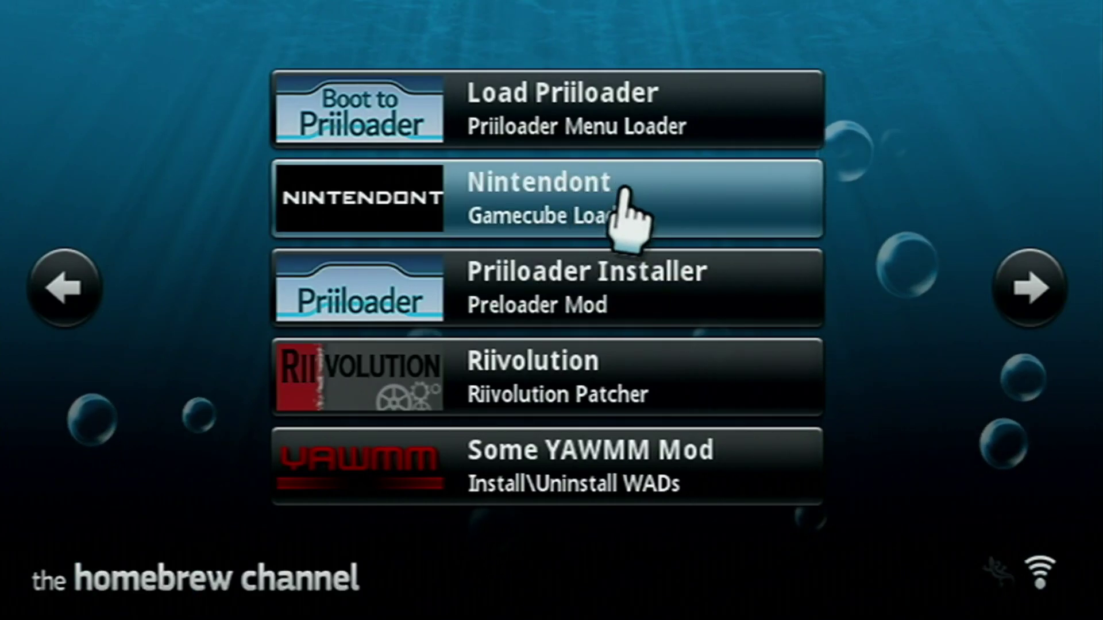
{"action": "key", "text": "Right"}
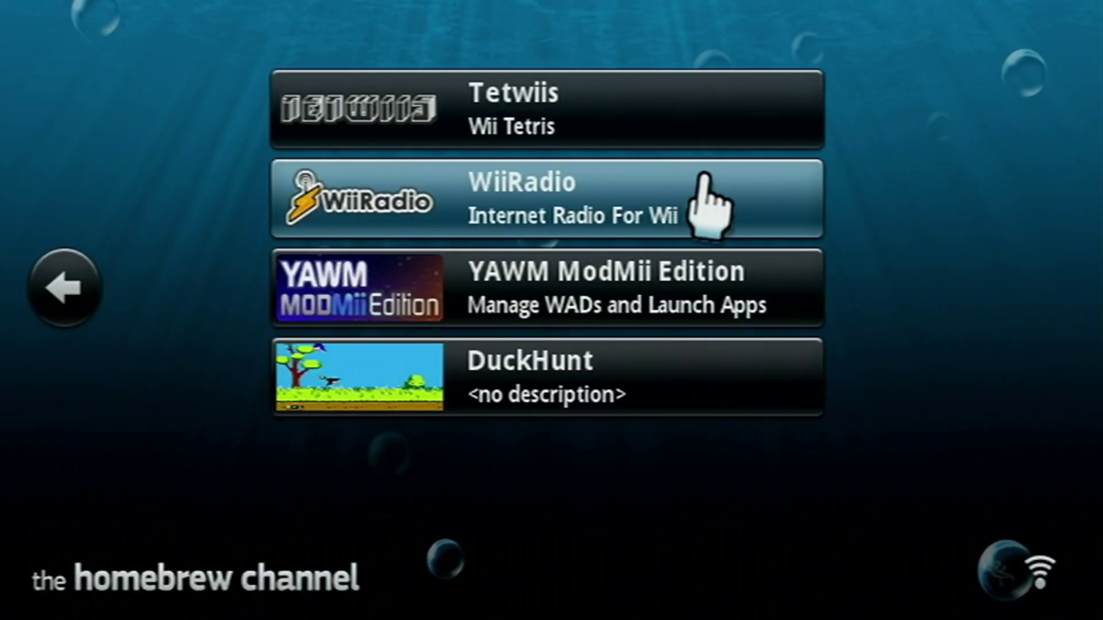
{"action": "left_click", "coordinate": [623, 292]}
{"action": "left_click", "coordinate": [600, 494]}
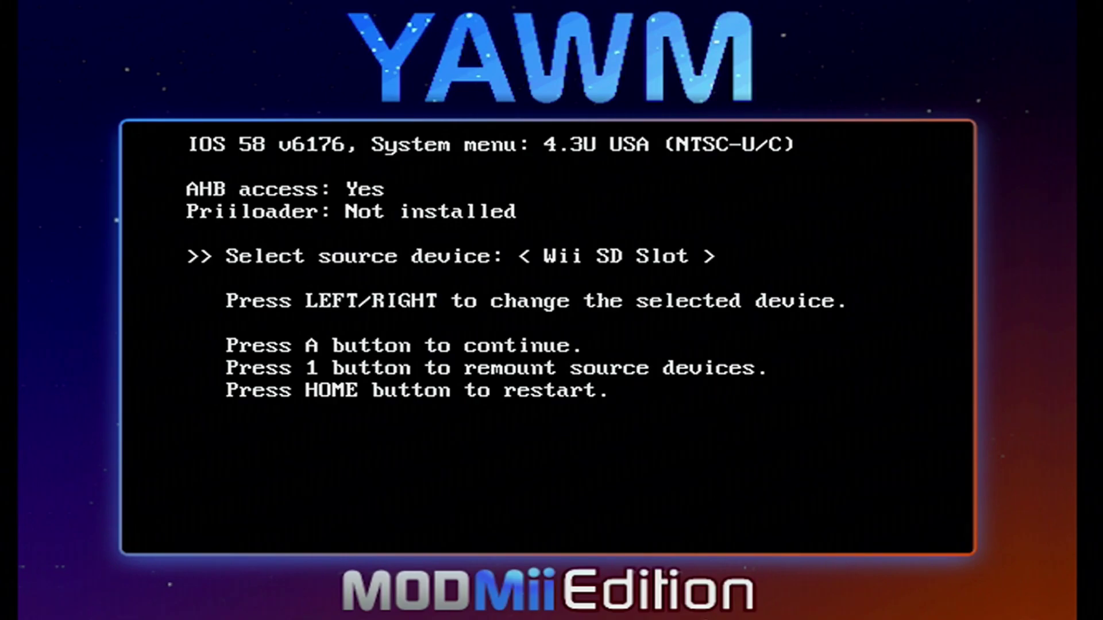
Install Nintendont Forwarder - LXVS.wad from the wad folder of the Wii SD Slot, and exit to the Homebrew Channel
{"action": "key", "text": "a"}
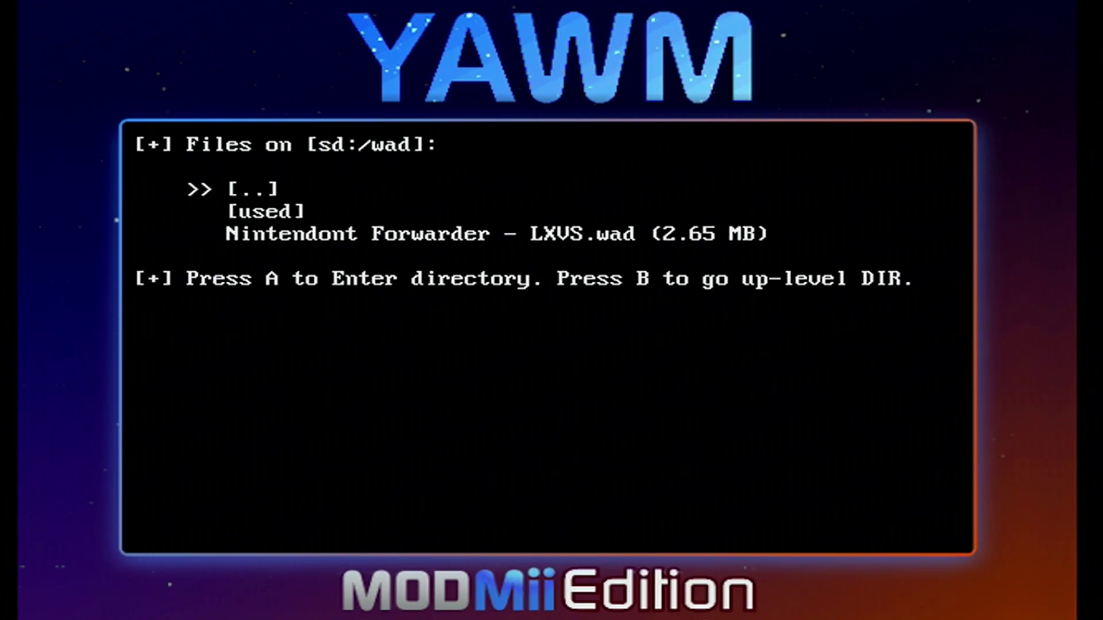
{"action": "key", "text": "Up"}
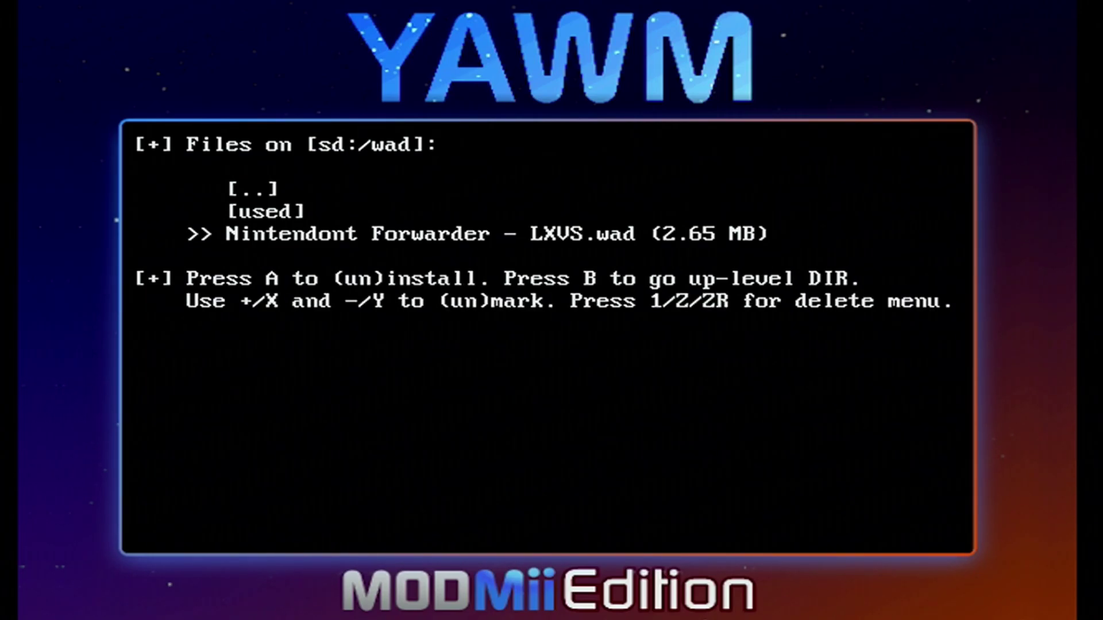
{"action": "key", "text": "Return"}
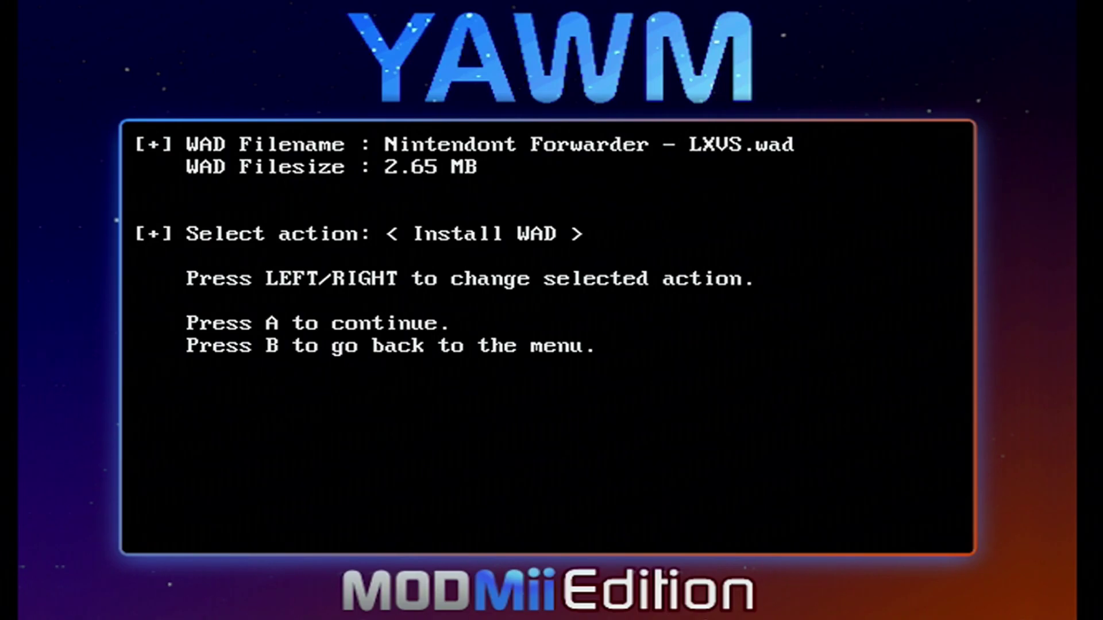
{"action": "key", "text": "Return"}
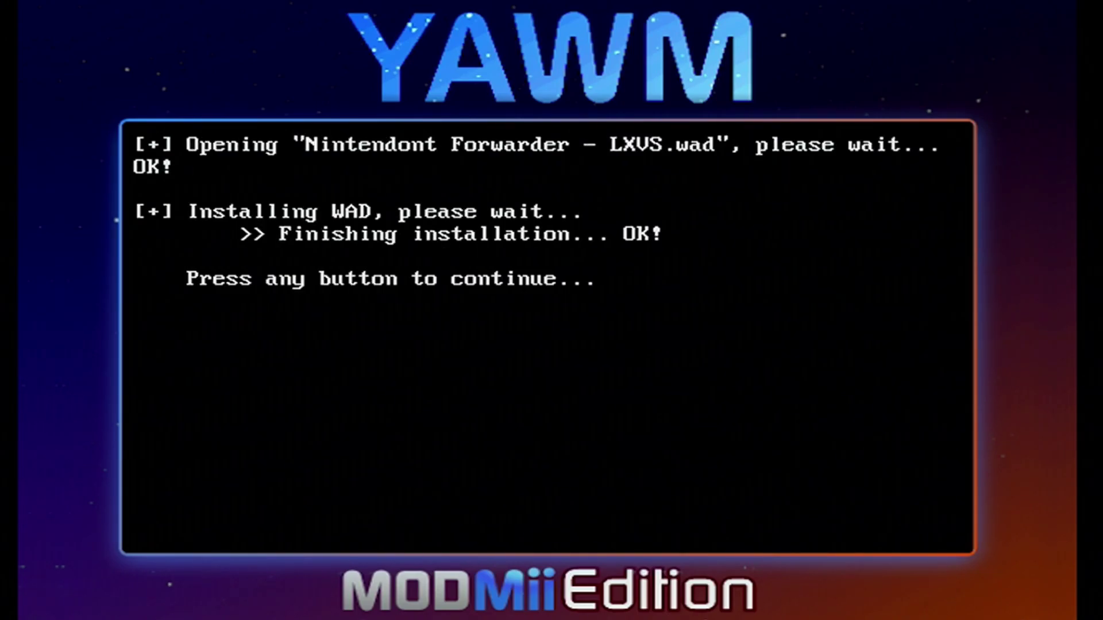
{"action": "key", "text": "Return"}
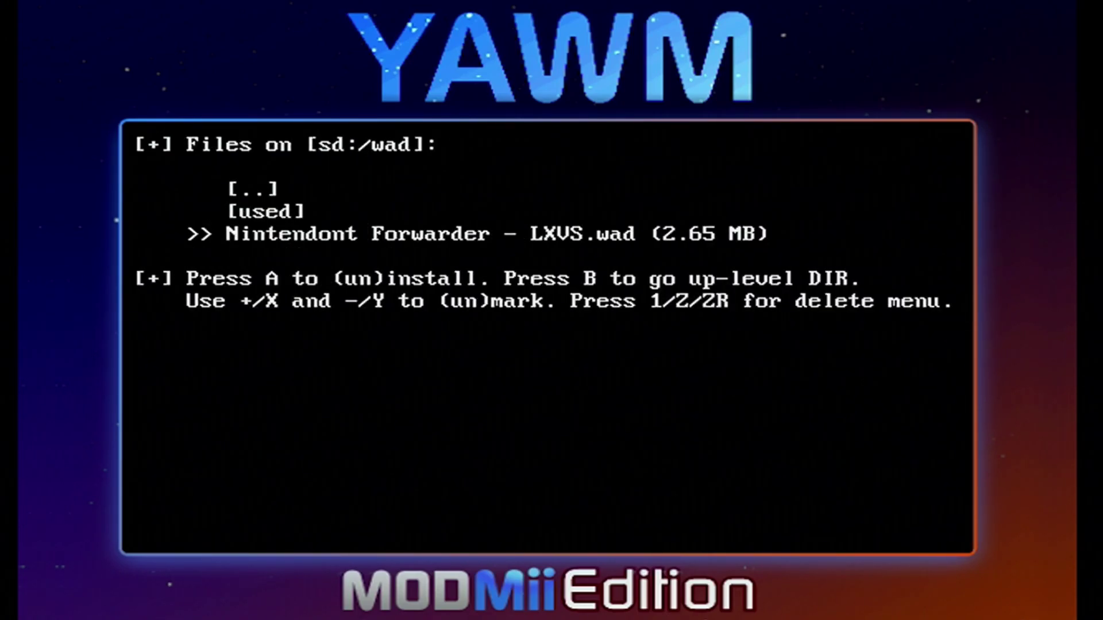
{"action": "key", "text": "Home"}
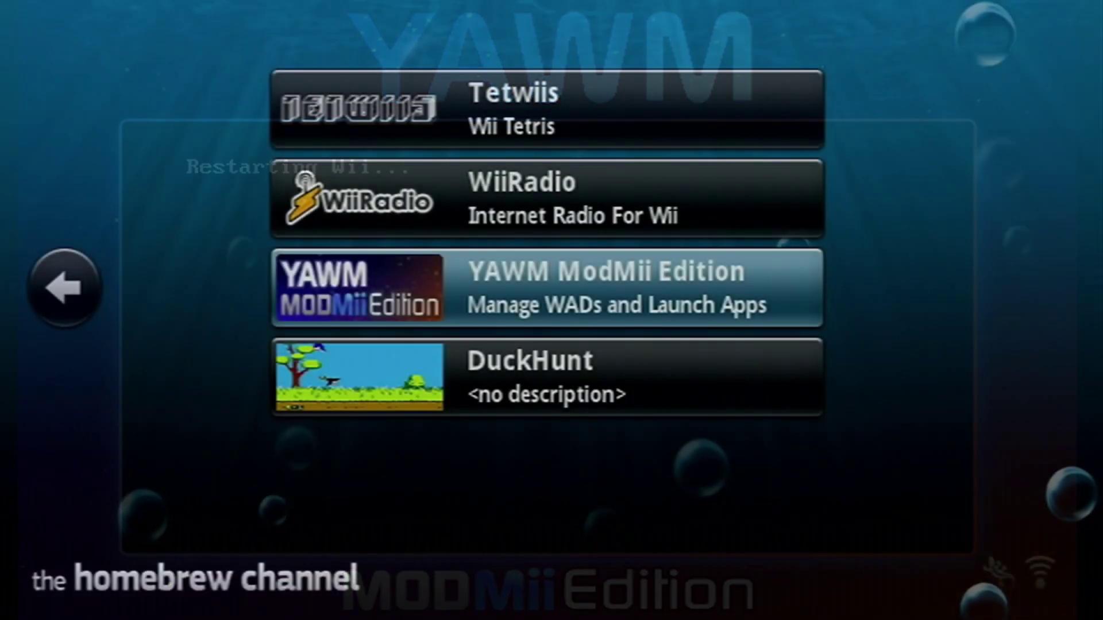
Return to the Wii Menu and launch the Nintendont channel with SD as the game device
{"action": "key", "text": "Home"}
{"action": "key", "text": "Down"}
{"action": "key", "text": "Down"}
{"action": "key", "text": "Down"}
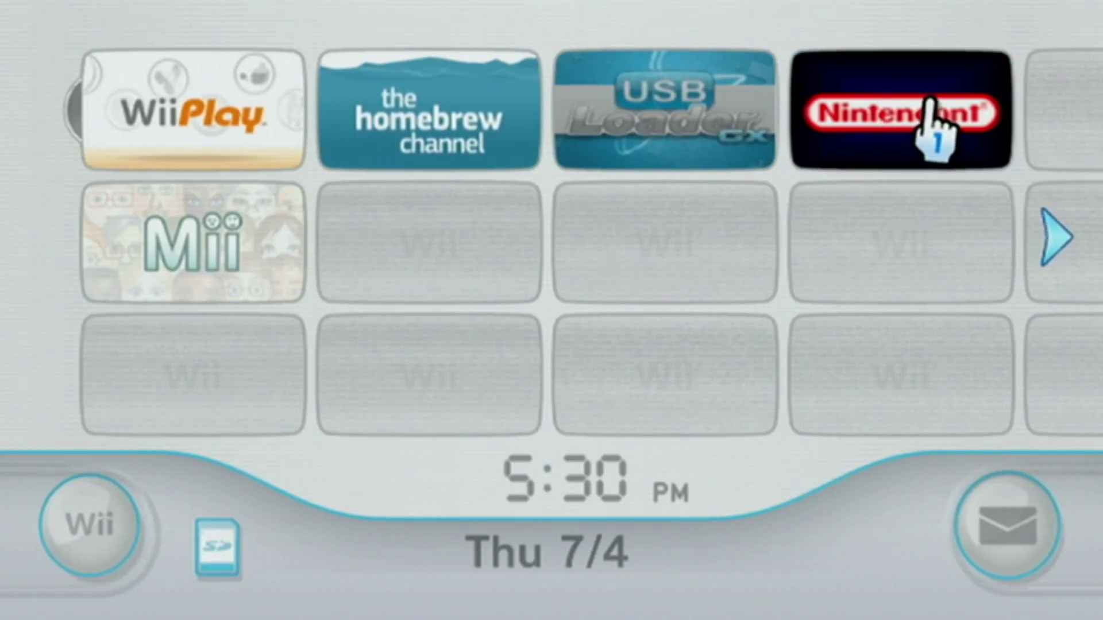
{"action": "left_click", "coordinate": [1002, 138]}
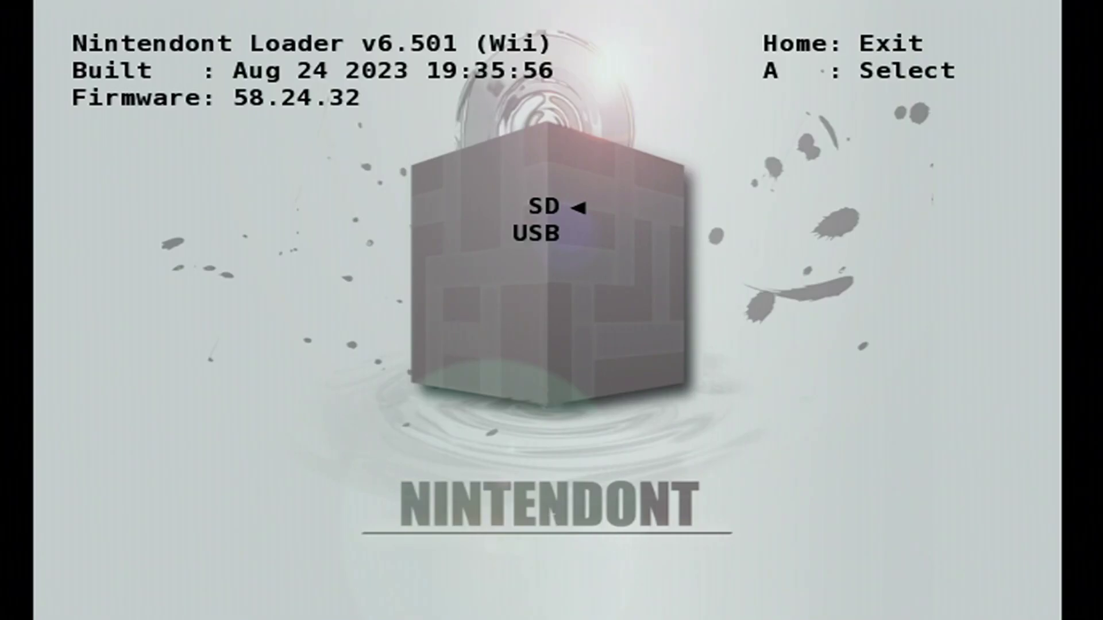
{"action": "key", "text": "Return"}
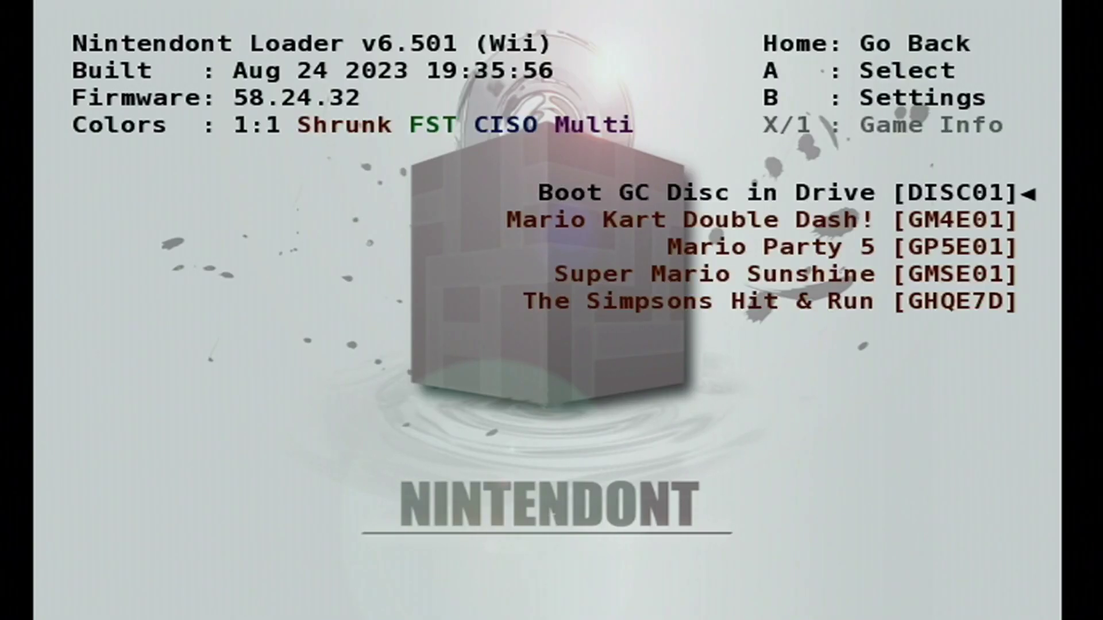
Look through the GameCube games on the SD card in the Nintendont game list
{"action": "key", "text": "Down"}
{"action": "key", "text": "Down"}
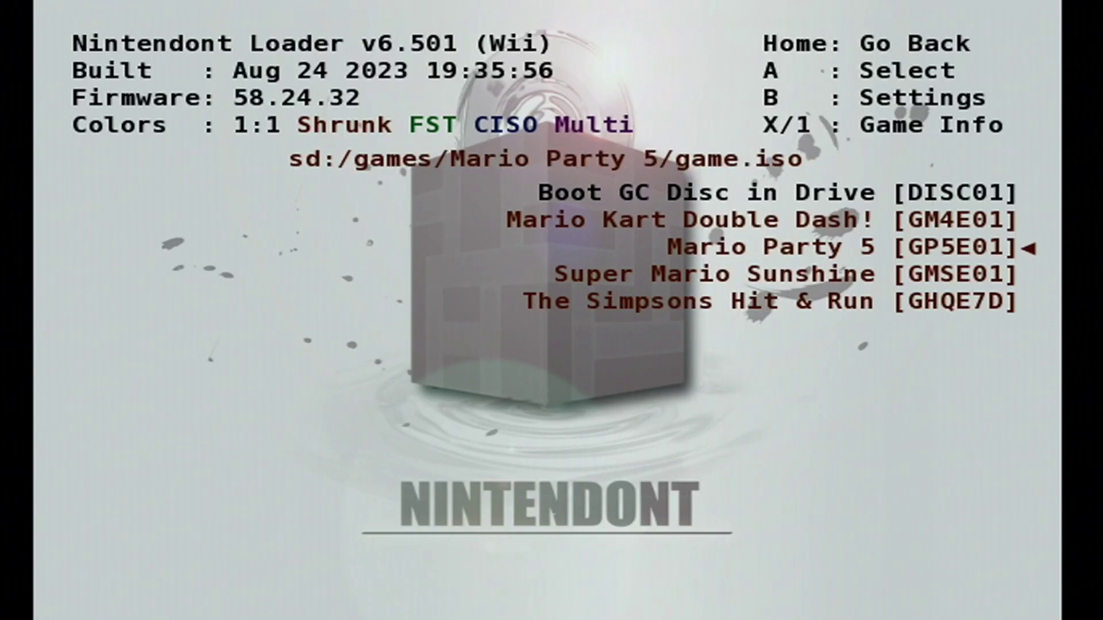
{"action": "key", "text": "Down"}
{"action": "key", "text": "Up"}
{"action": "key", "text": "Up"}
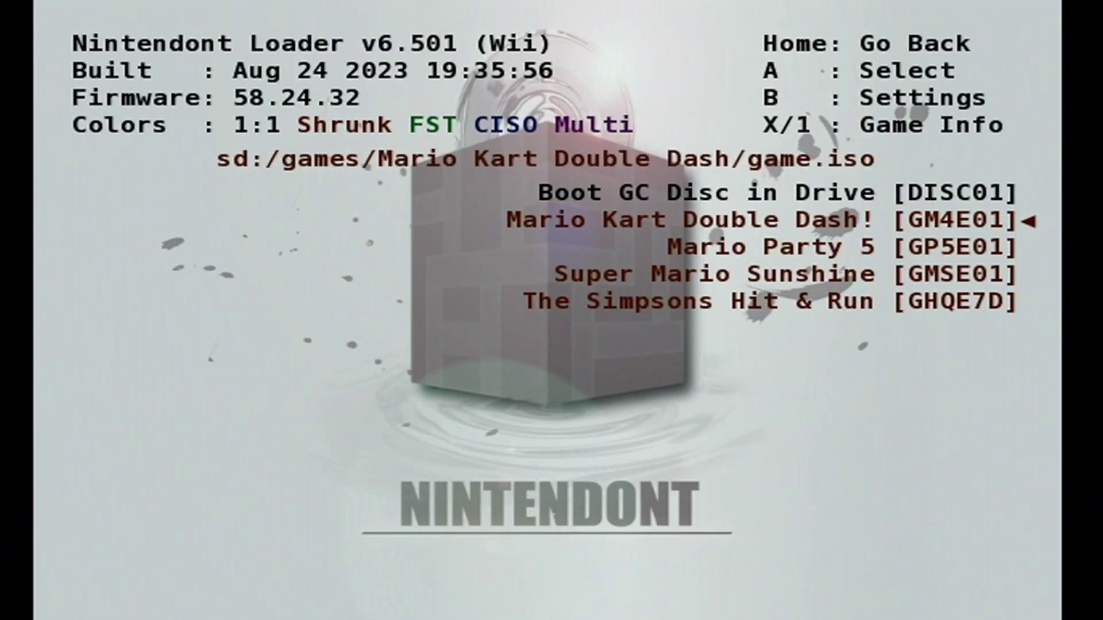
{"action": "key", "text": "Up"}
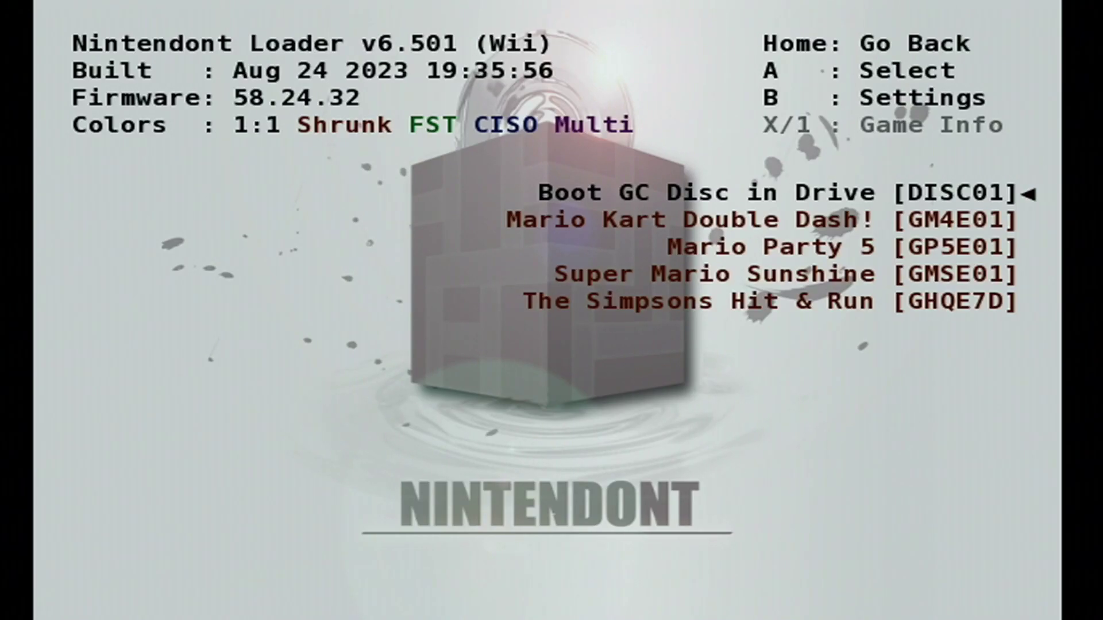
Turn Memcard Emulation on in the Nintendont settings and return to the game list
{"action": "key", "text": "b"}
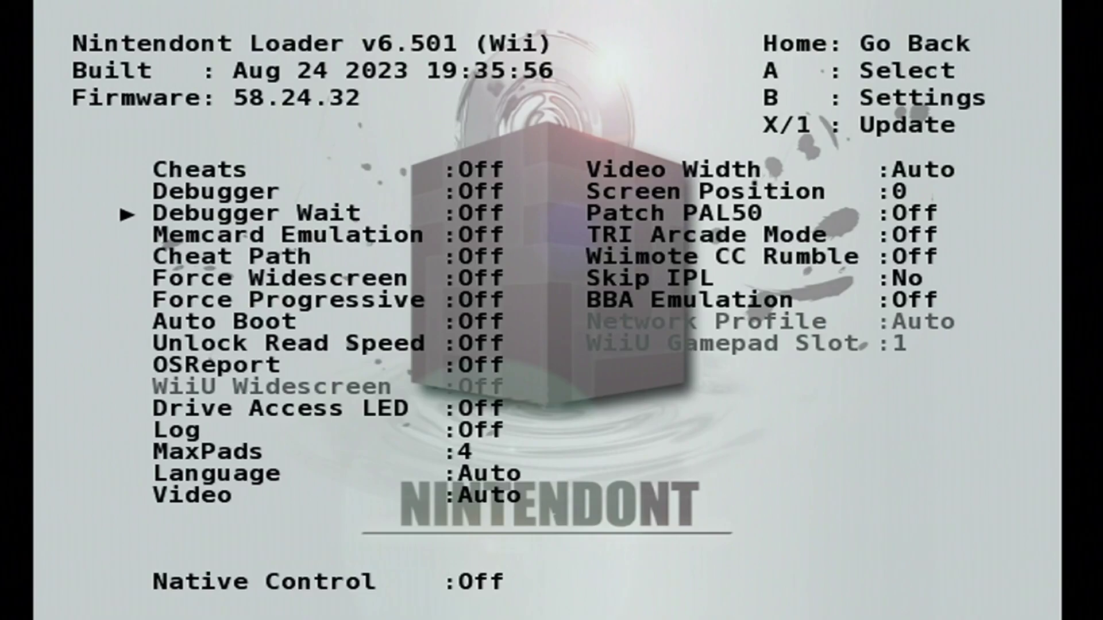
{"action": "key", "text": "Down"}
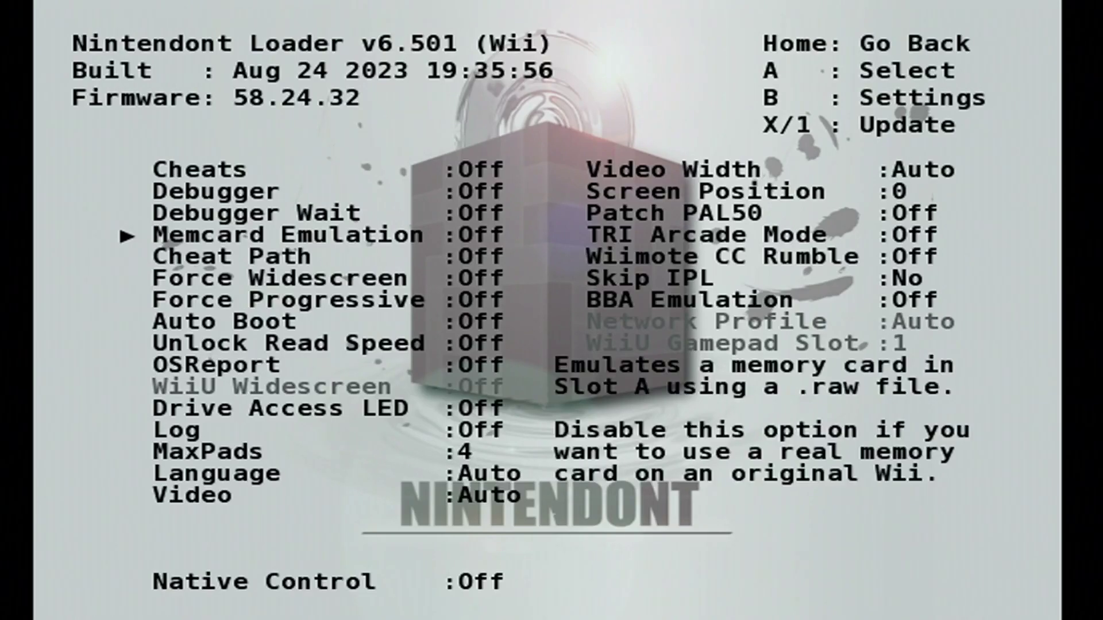
{"action": "key", "text": "a"}
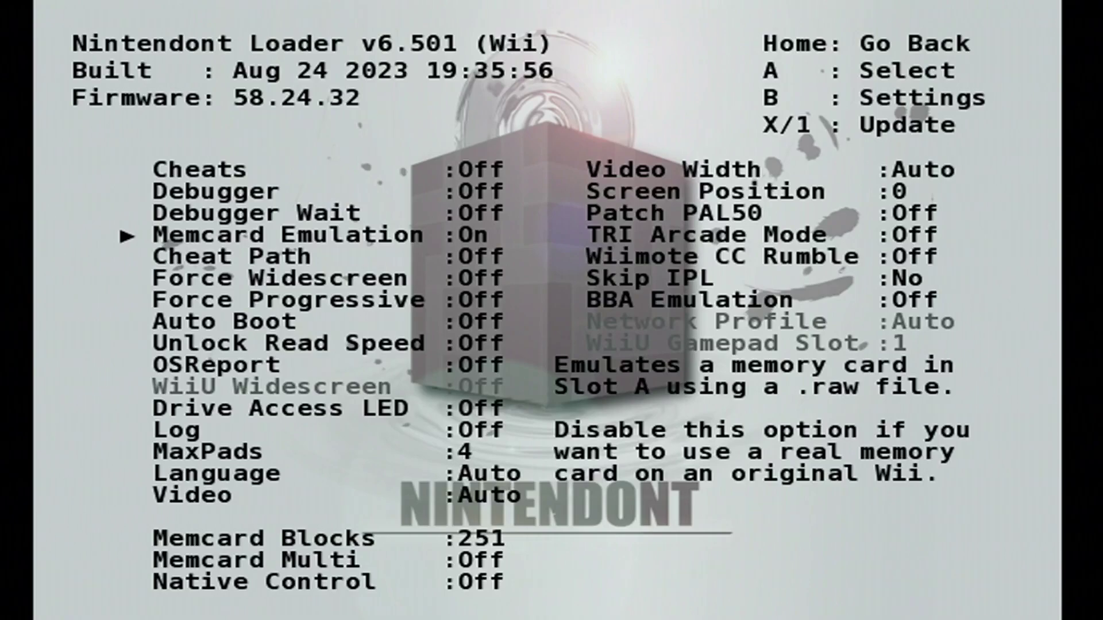
{"action": "key", "text": "Home"}
{"action": "key", "text": "Return"}
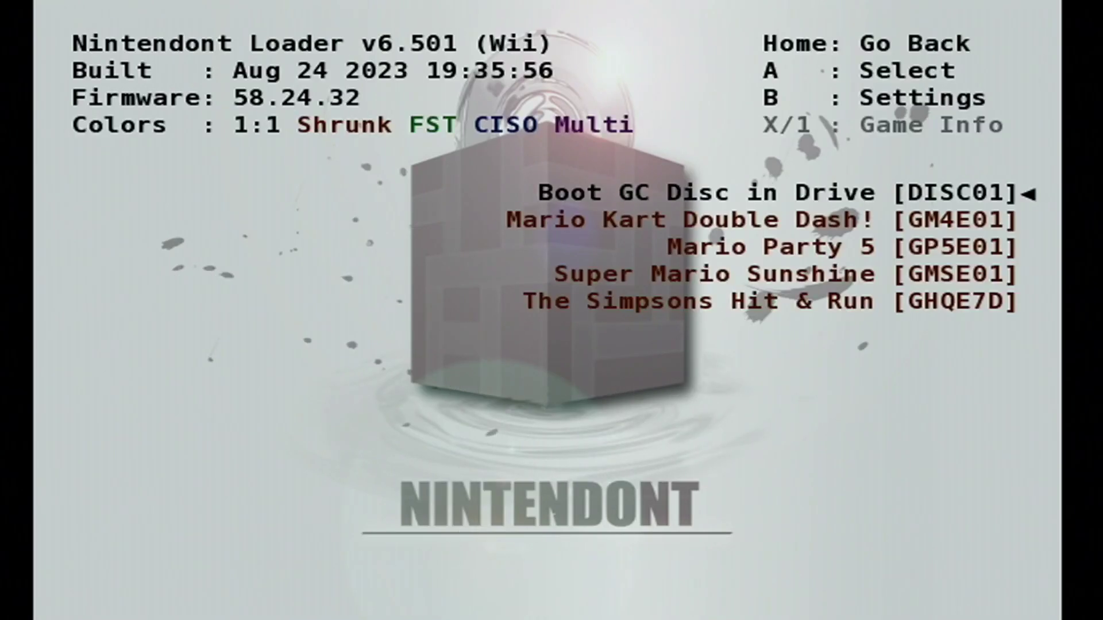
Boot Super Mario Sunshine from the SD card game list
{"action": "key", "text": "Down"}
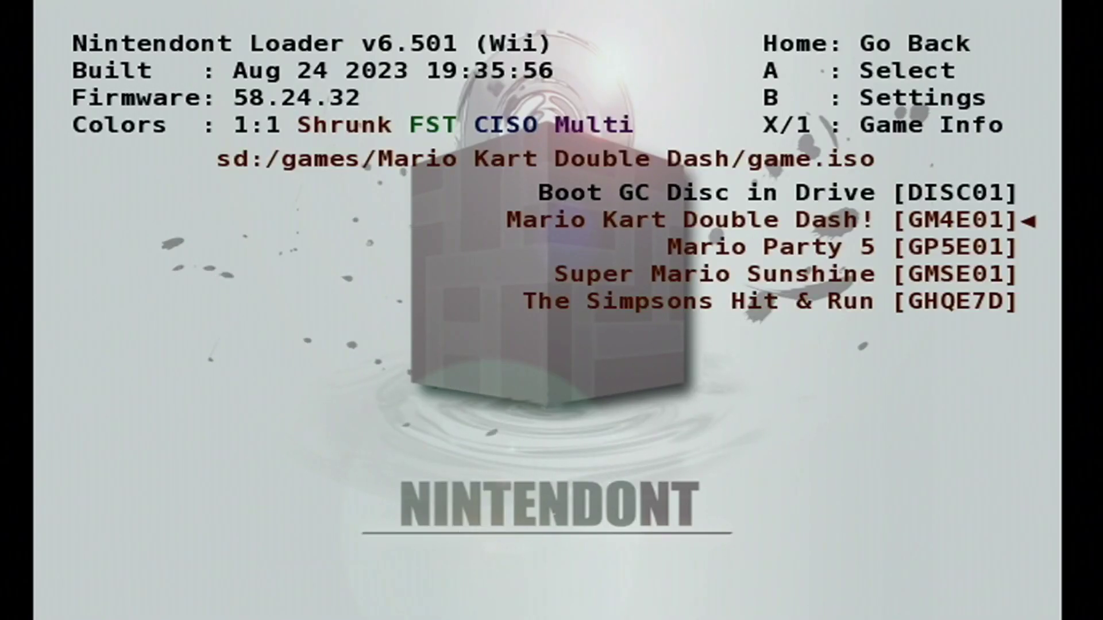
{"action": "key", "text": "Down"}
{"action": "key", "text": "Down"}
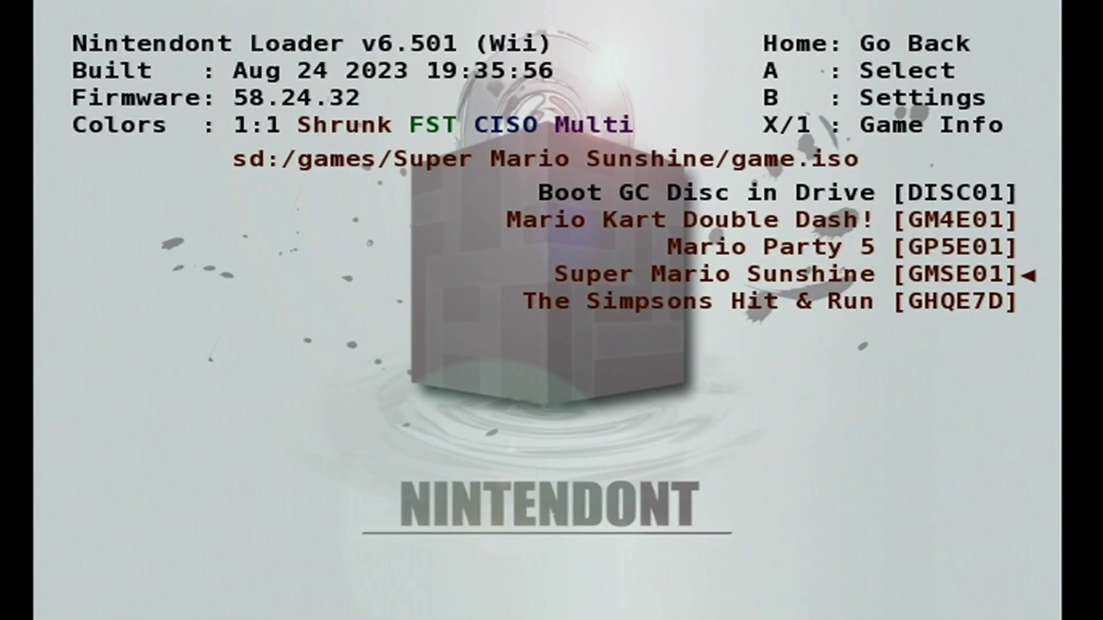
{"action": "key", "text": "Return"}
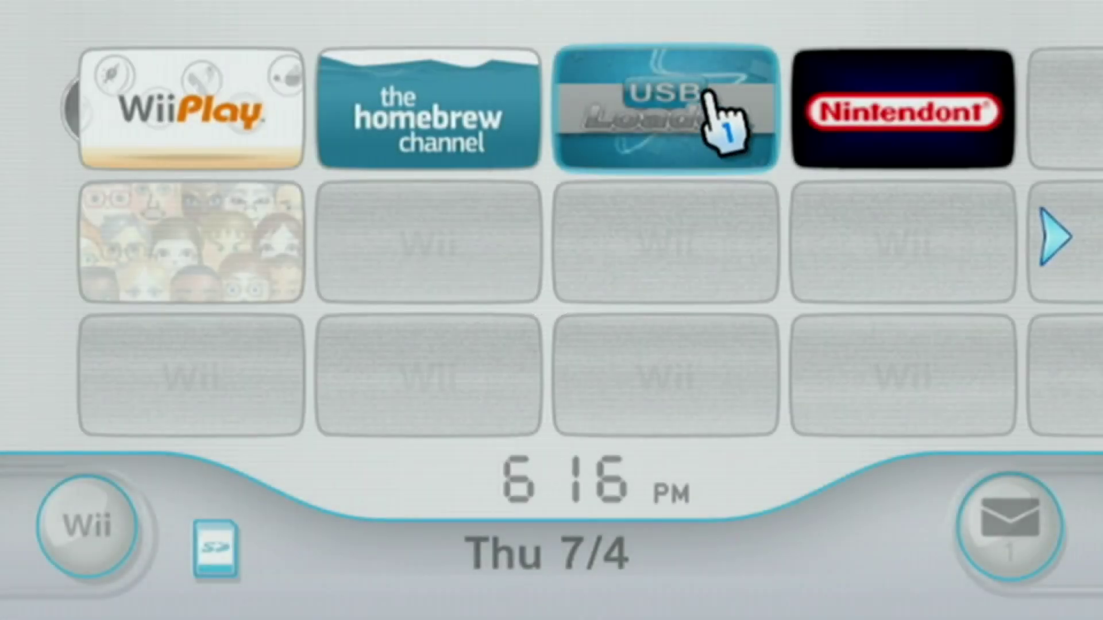
Launch USB Loader GX from the Wii Menu and open Custom Paths in its global settings
{"action": "left_click", "coordinate": [720, 113]}
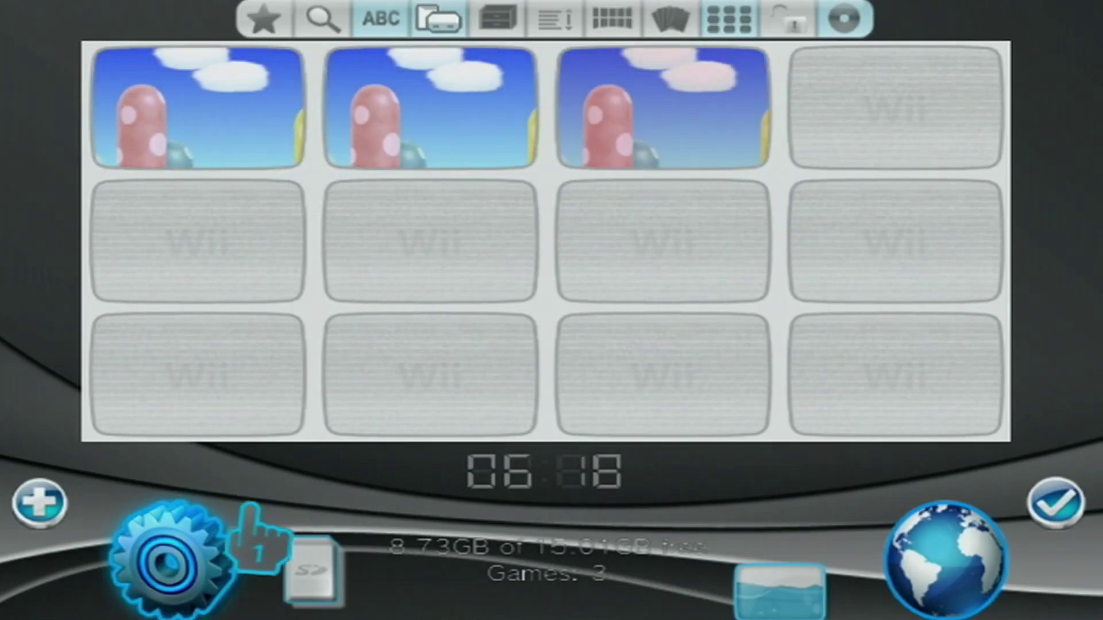
{"action": "left_click", "coordinate": [215, 578]}
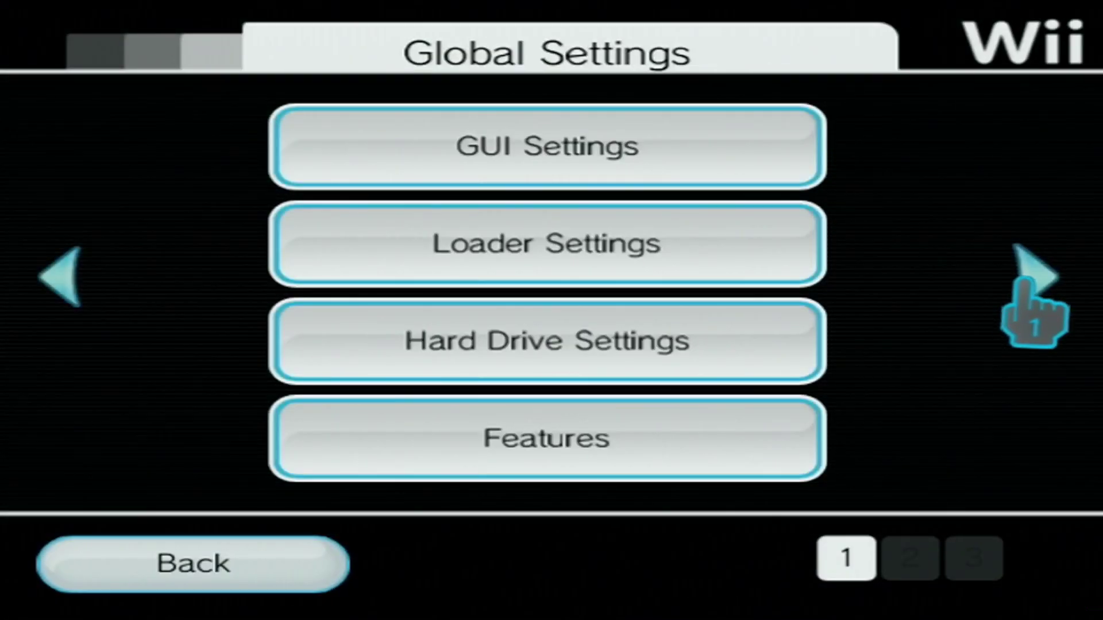
{"action": "left_click", "coordinate": [1014, 275]}
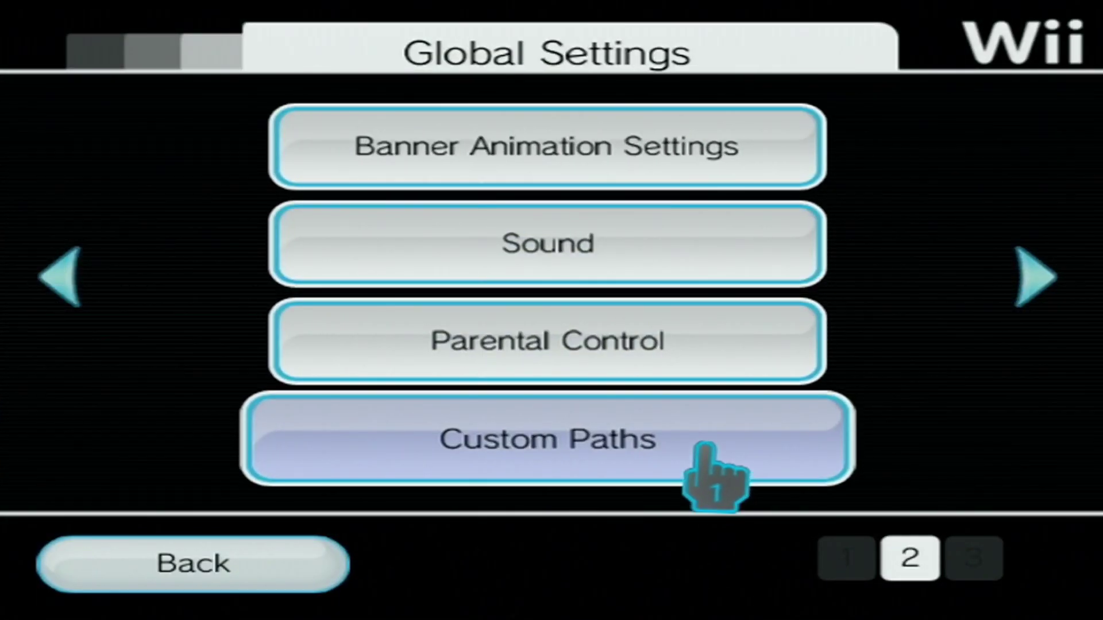
{"action": "left_click", "coordinate": [707, 447]}
Set the Main GameCube Path to the games folder on the SD card, sd:/games/
{"action": "key", "text": "Down"}
{"action": "key", "text": "Down"}
{"action": "key", "text": "Down"}
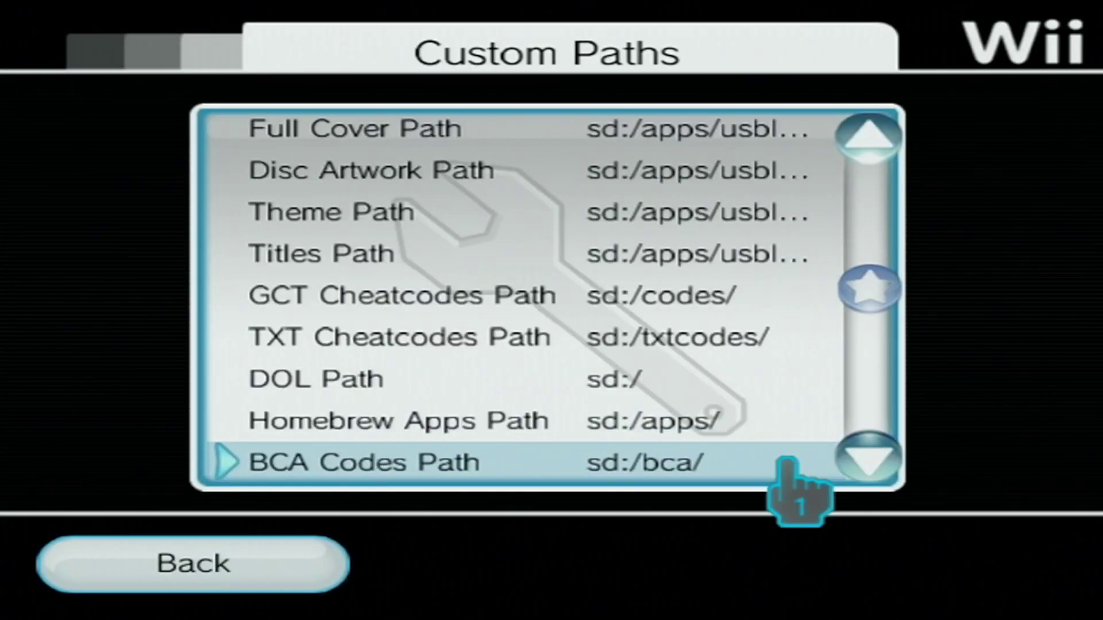
{"action": "key", "text": "Down"}
{"action": "key", "text": "Down"}
{"action": "key", "text": "Down"}
{"action": "key", "text": "Down"}
{"action": "key", "text": "Down"}
{"action": "key", "text": "Down"}
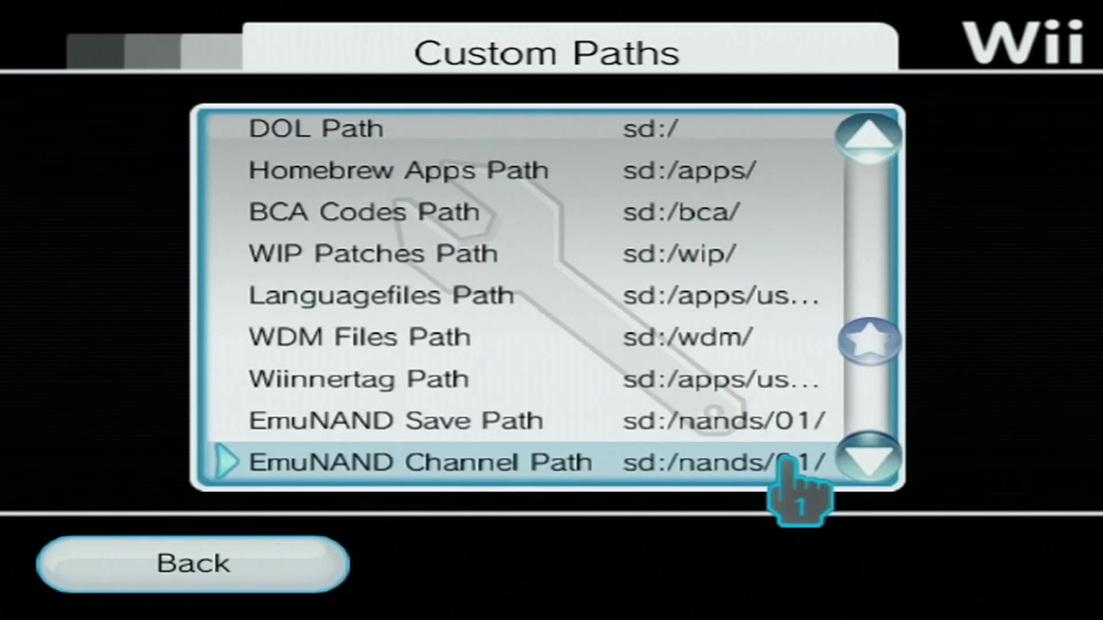
{"action": "key", "text": "Down"}
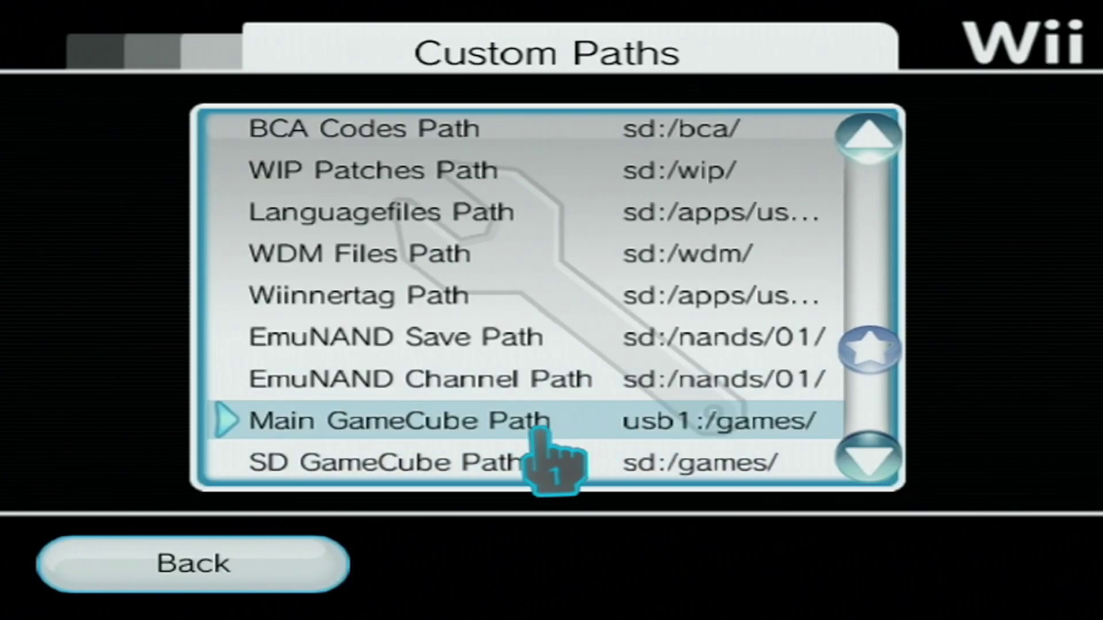
{"action": "left_click", "coordinate": [714, 416]}
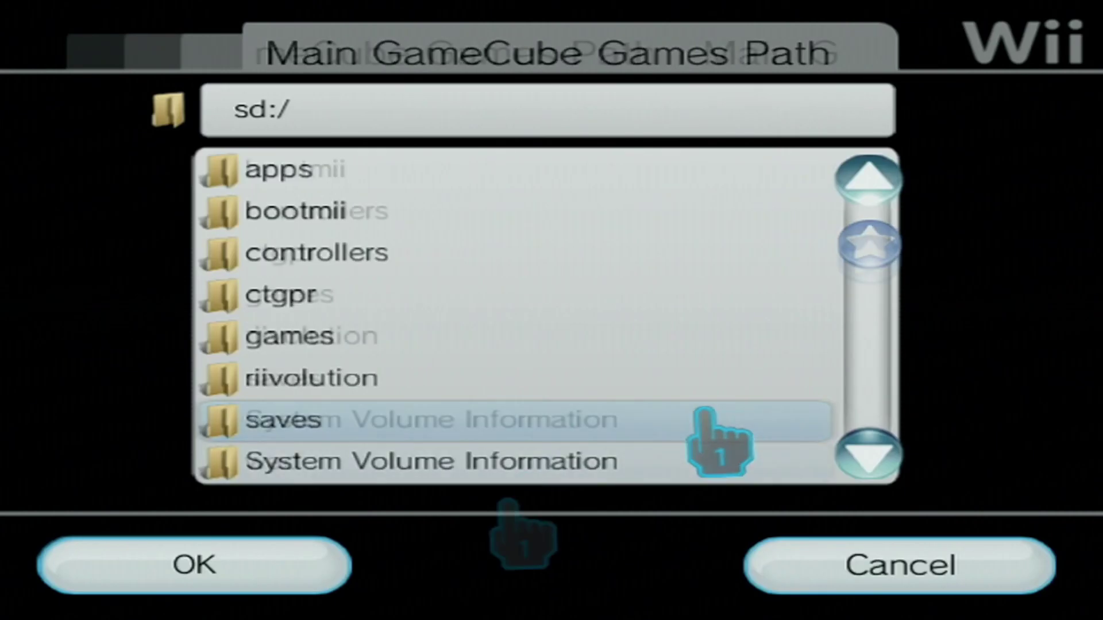
{"action": "key", "text": "Down"}
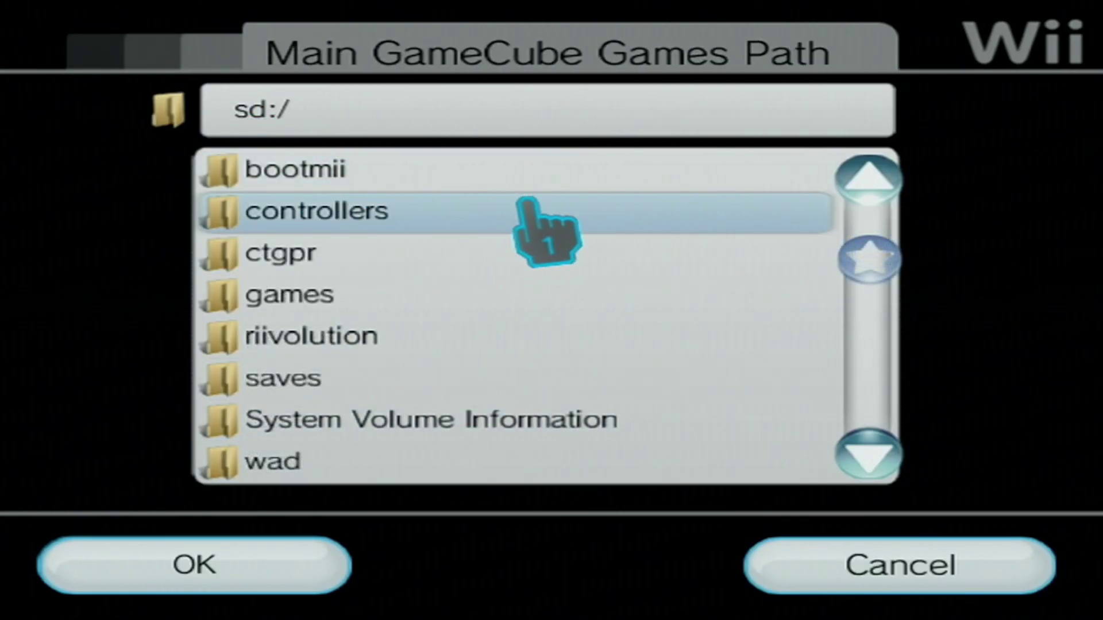
{"action": "left_click", "coordinate": [403, 296]}
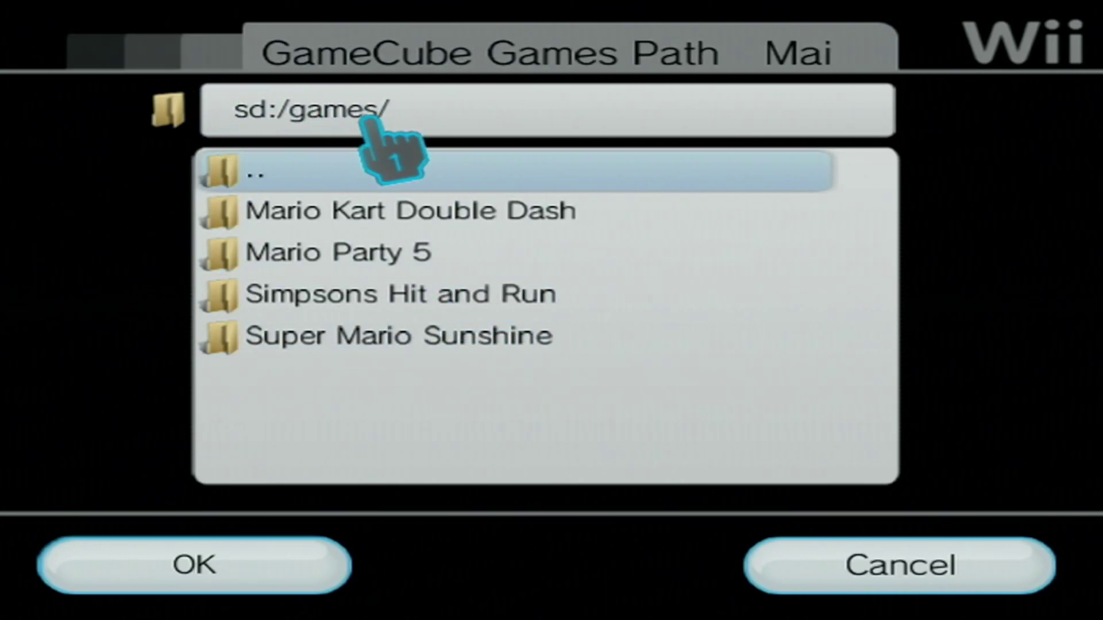
{"action": "left_click", "coordinate": [308, 560]}
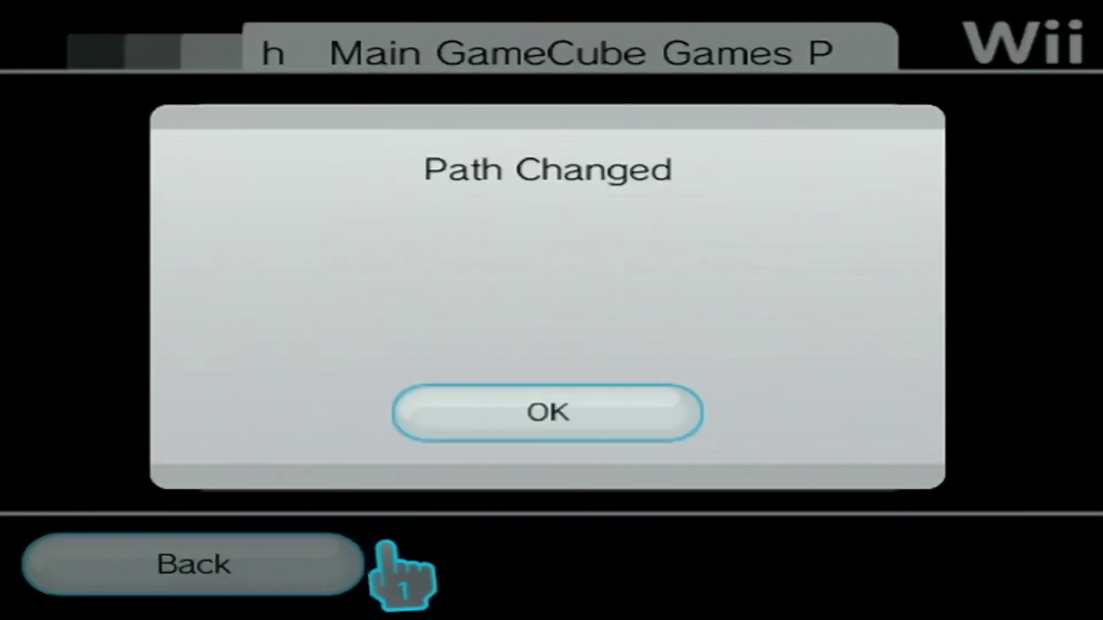
{"action": "left_click", "coordinate": [581, 425]}
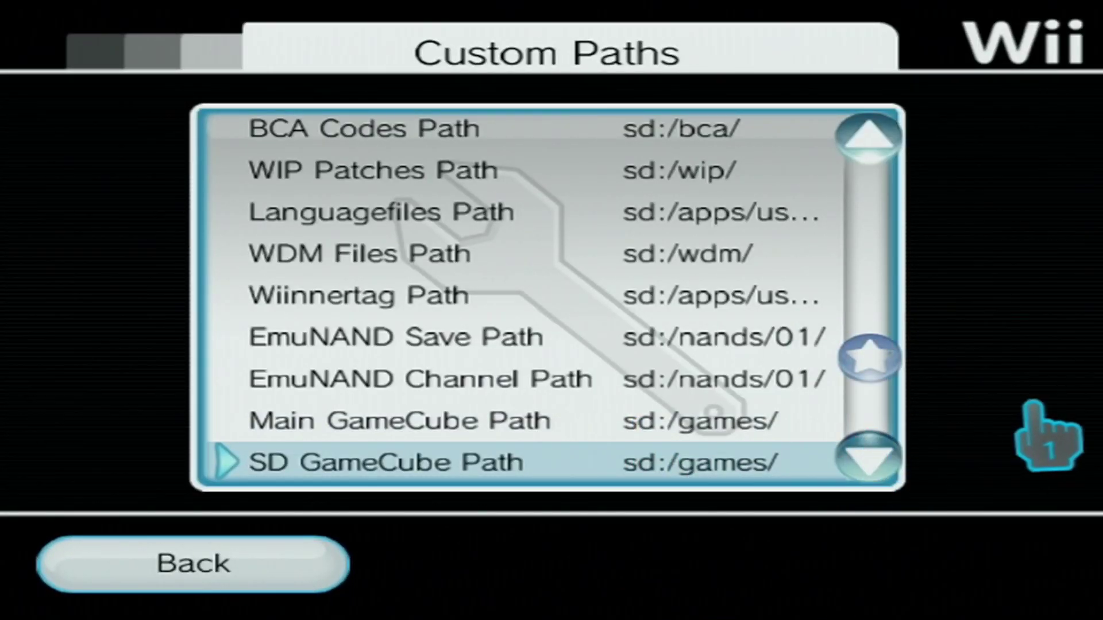
Confirm sd:/apps/nintendont/ as the Nintendont Loader Path and return to the global settings
{"action": "key", "text": "Down"}
{"action": "key", "text": "Down"}
{"action": "key", "text": "Down"}
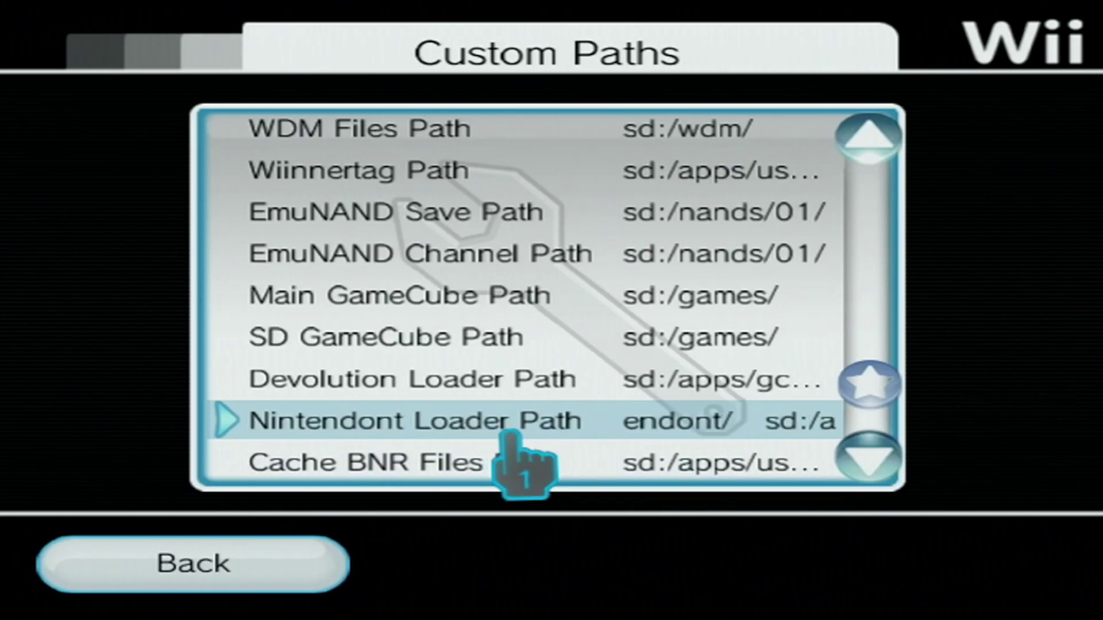
{"action": "left_click", "coordinate": [651, 422]}
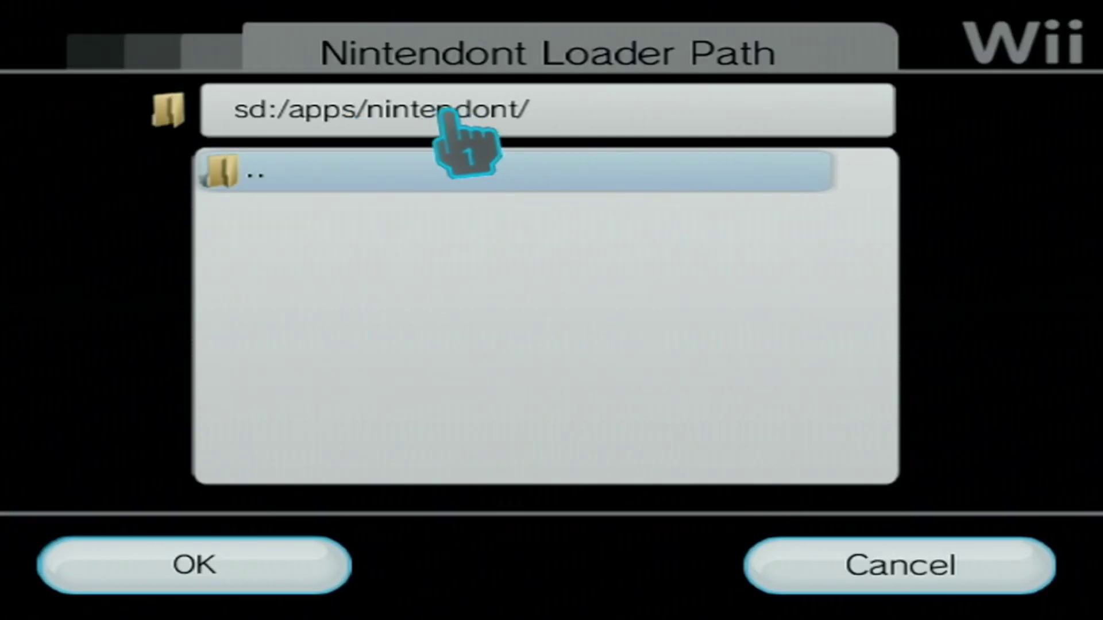
{"action": "left_click", "coordinate": [278, 569]}
{"action": "left_click", "coordinate": [304, 572]}
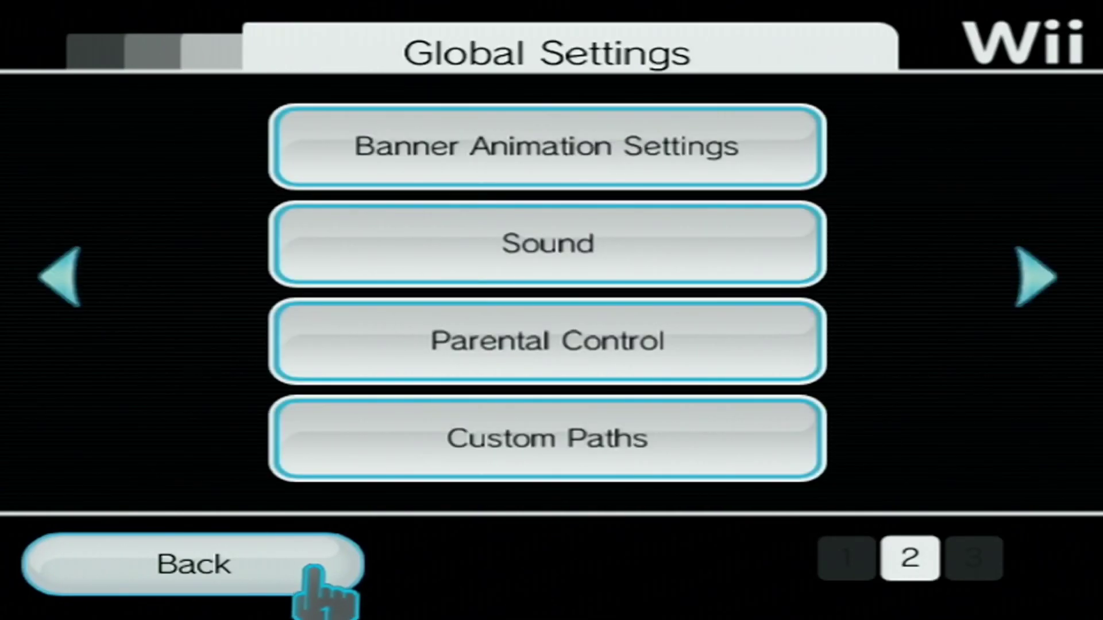
Open the Loader Settings and check the GameCube Source and GameCube Mode options in the GameCube section
{"action": "left_click", "coordinate": [844, 554]}
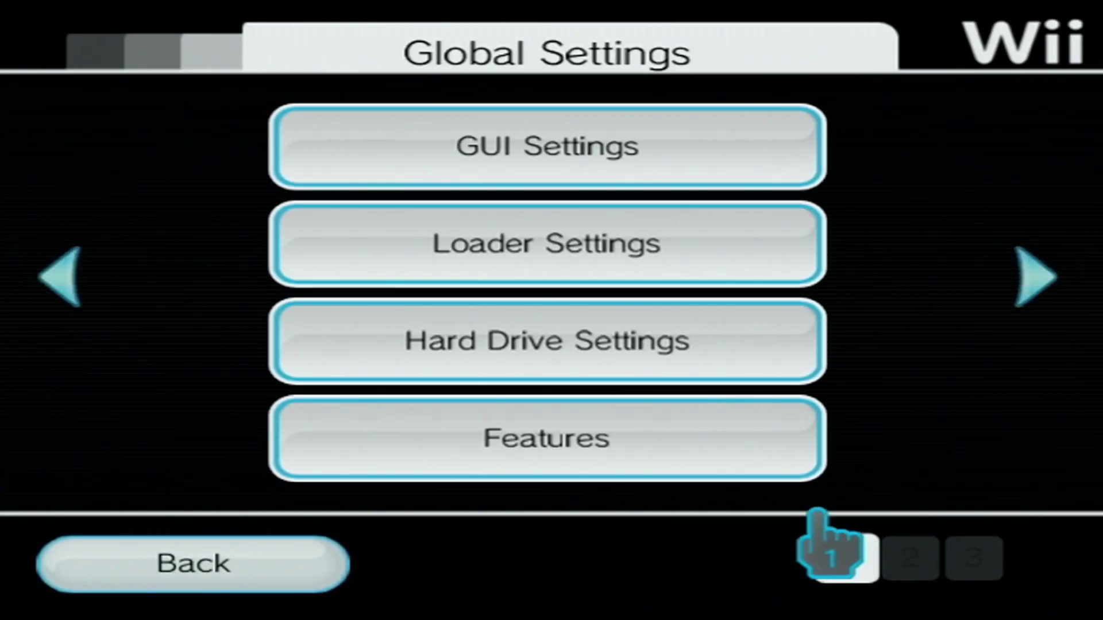
{"action": "left_click", "coordinate": [609, 262]}
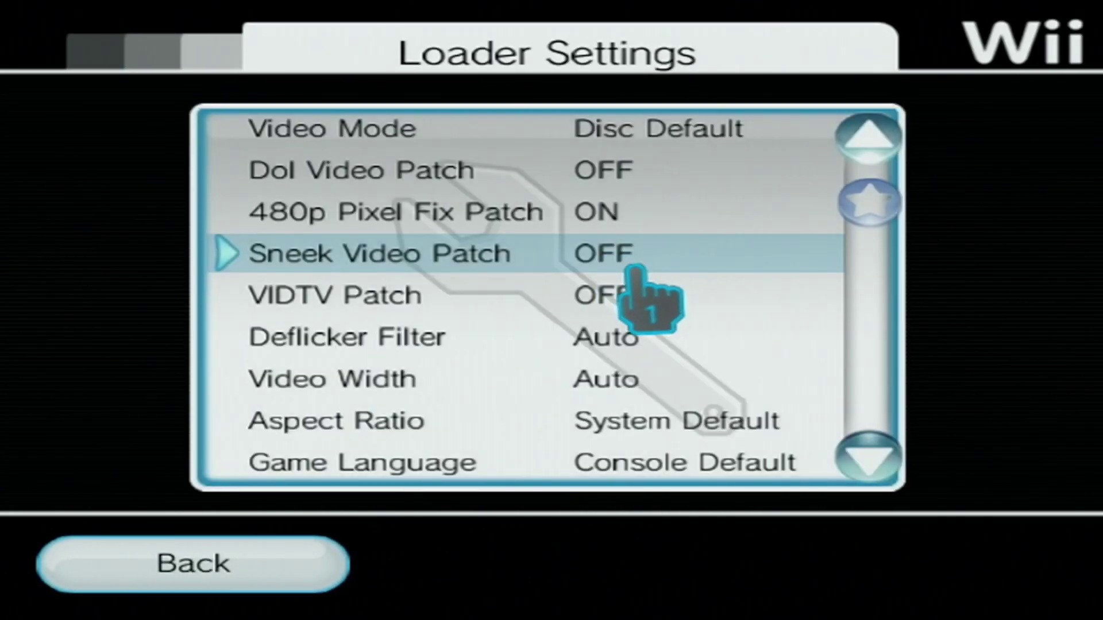
{"action": "key", "text": "Up"}
{"action": "key", "text": "Down"}
{"action": "key", "text": "Down"}
{"action": "key", "text": "Down"}
{"action": "key", "text": "Down"}
{"action": "key", "text": "Down"}
{"action": "key", "text": "Down"}
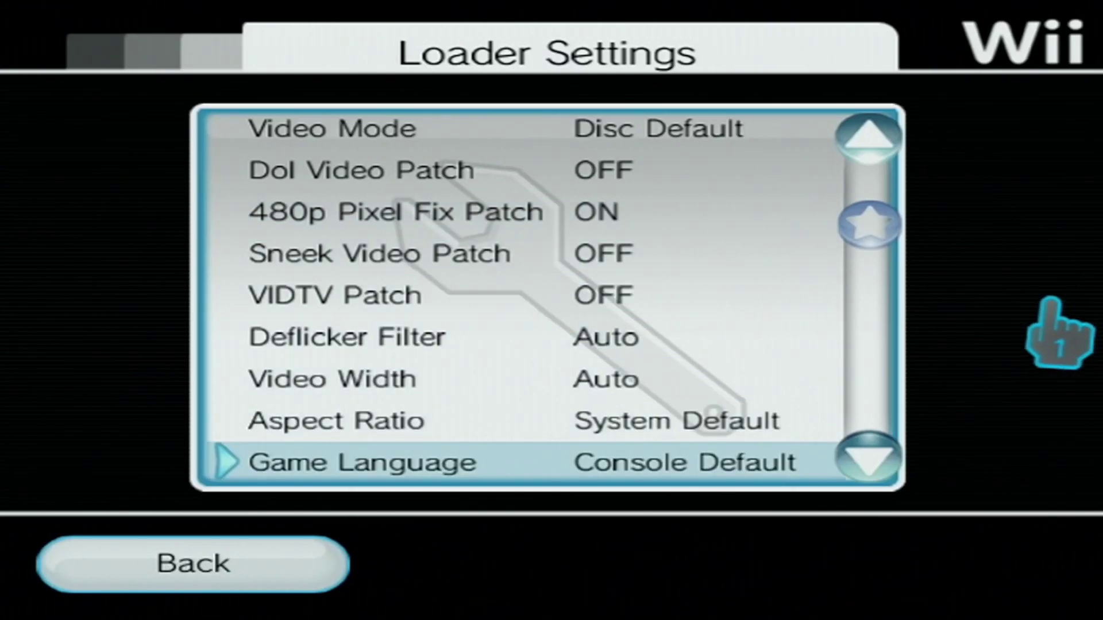
{"action": "key", "text": "Right"}
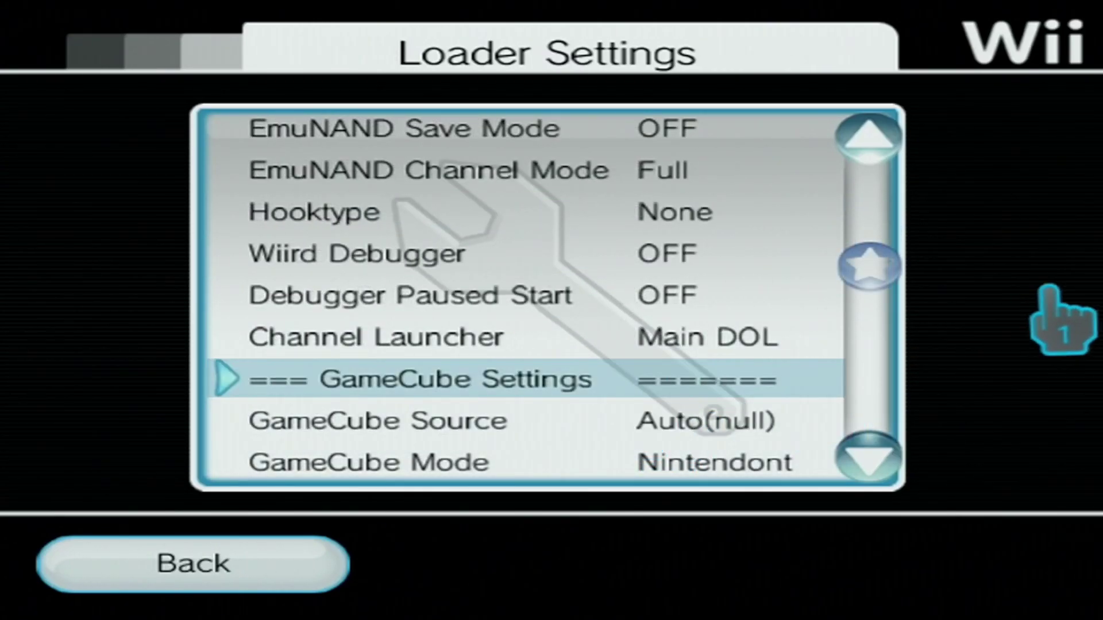
{"action": "key", "text": "Down"}
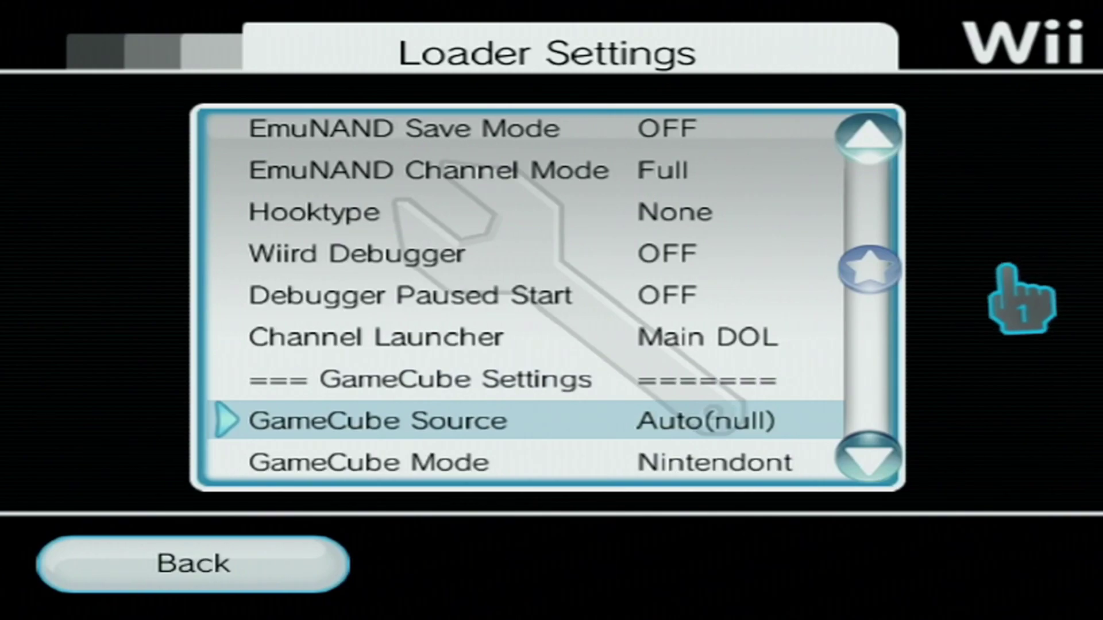
{"action": "key", "text": "Down"}
{"action": "key", "text": "Down"}
{"action": "key", "text": "Down"}
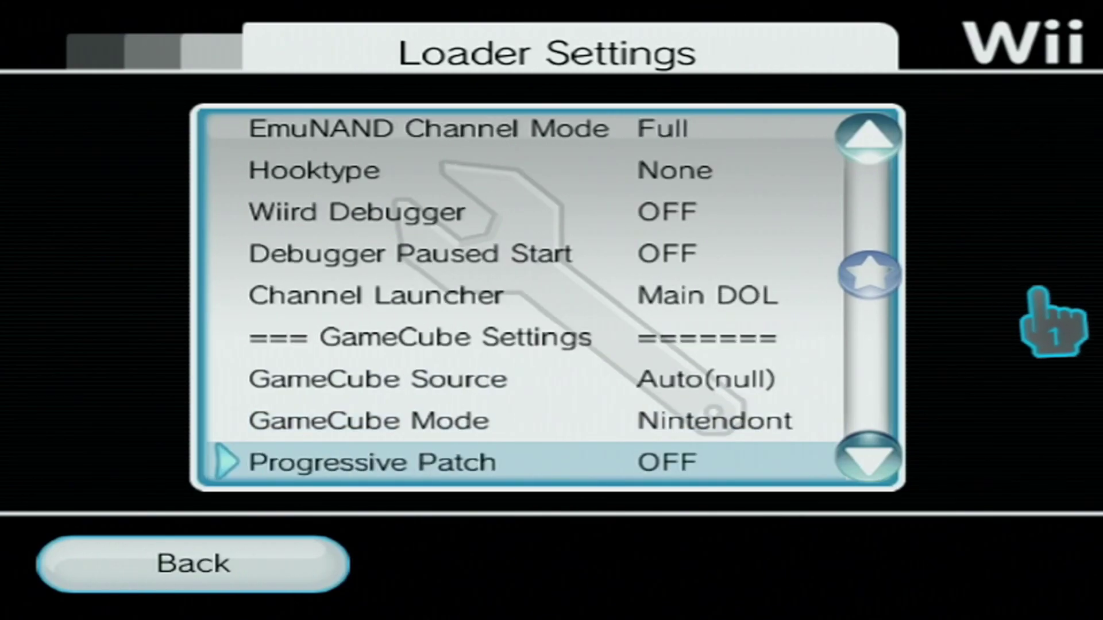
{"action": "key", "text": "Up"}
{"action": "key", "text": "Up"}
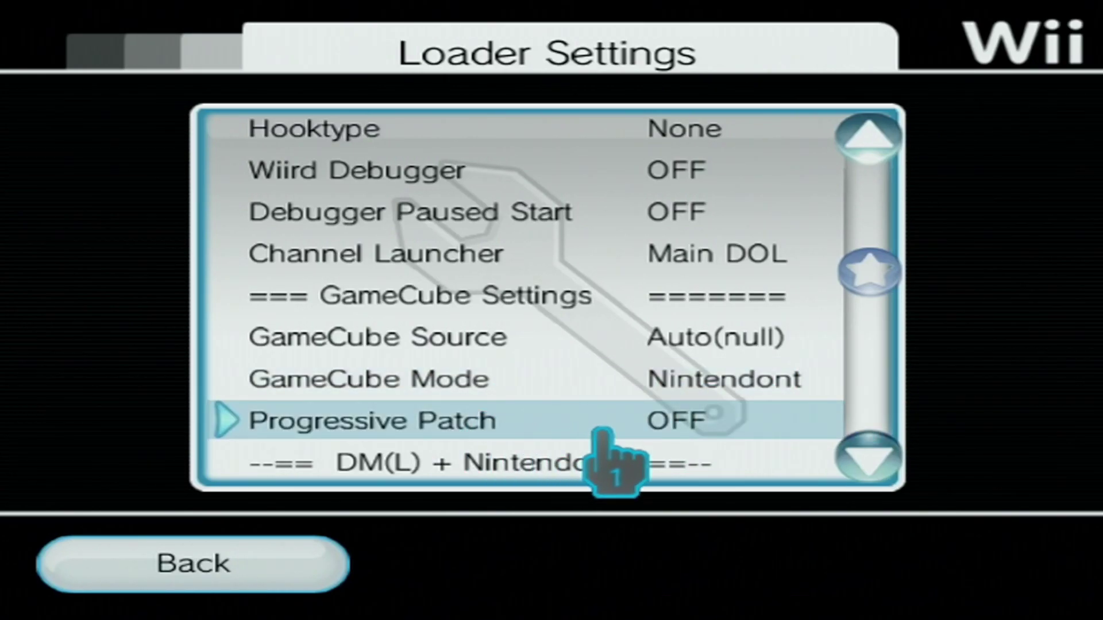
Review the DM(L) + Nintendont and Nintendont options in the Loader Settings, and return to the game grid
{"action": "key", "text": "Down"}
{"action": "key", "text": "Down"}
{"action": "key", "text": "Down"}
{"action": "key", "text": "Down"}
{"action": "key", "text": "Down"}
{"action": "key", "text": "Down"}
{"action": "key", "text": "Down"}
{"action": "key", "text": "Down"}
{"action": "key", "text": "Down"}
{"action": "key", "text": "Down"}
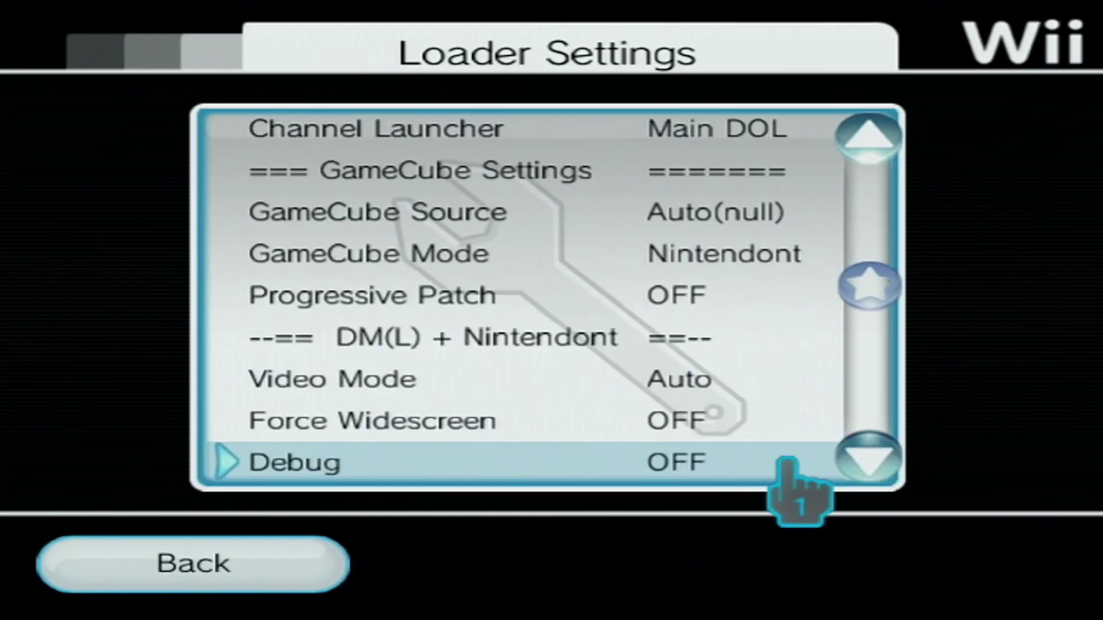
{"action": "key", "text": "Down"}
{"action": "key", "text": "Down"}
{"action": "key", "text": "Down"}
{"action": "key", "text": "Down"}
{"action": "key", "text": "Down"}
{"action": "key", "text": "Down"}
{"action": "key", "text": "Down"}
{"action": "key", "text": "Down"}
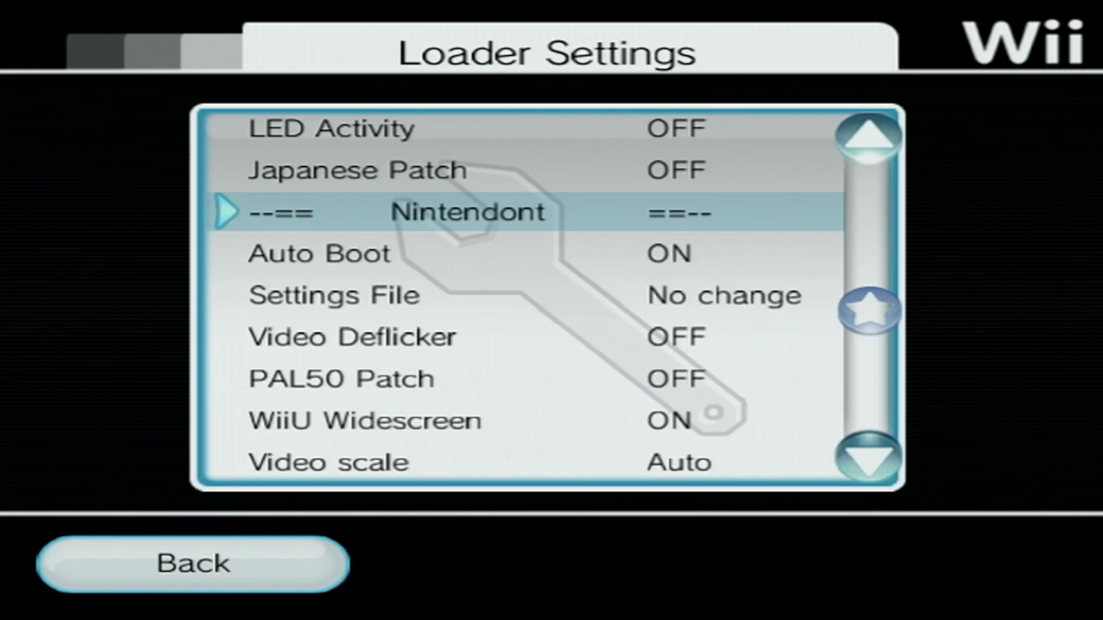
{"action": "scroll", "coordinate": [790, 221], "scroll_direction": "down", "scroll_amount": 5}
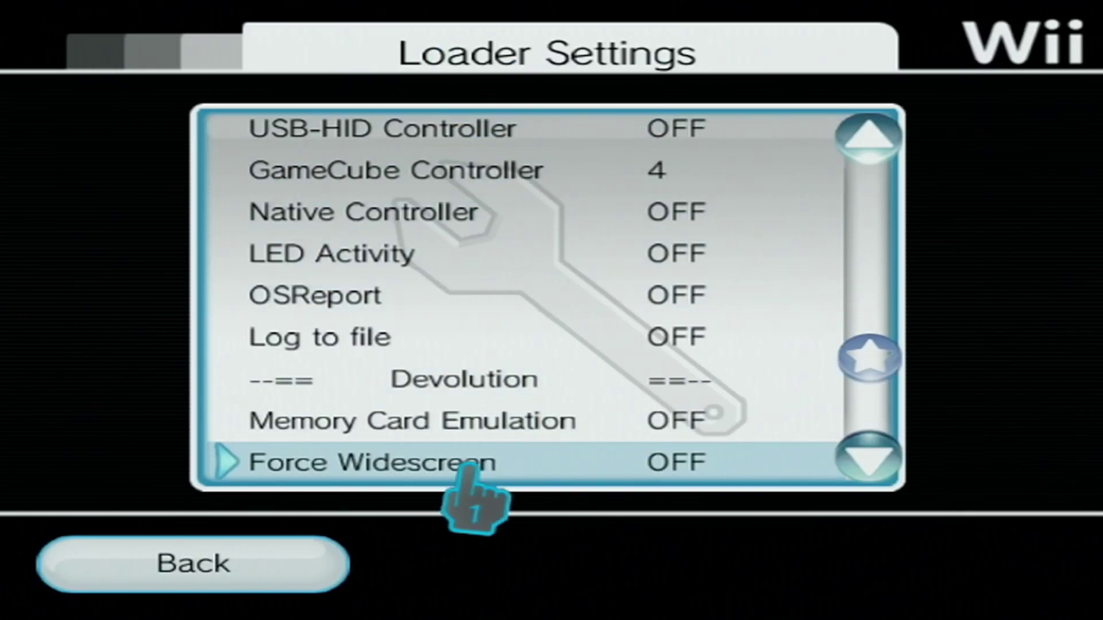
{"action": "left_click", "coordinate": [299, 560]}
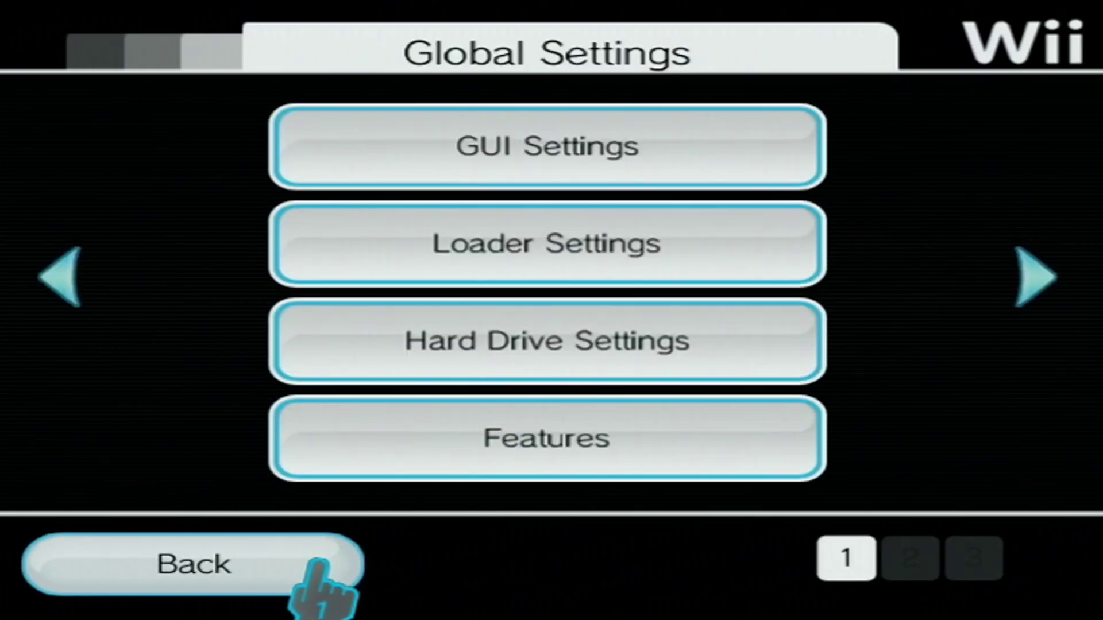
{"action": "left_click", "coordinate": [292, 570]}
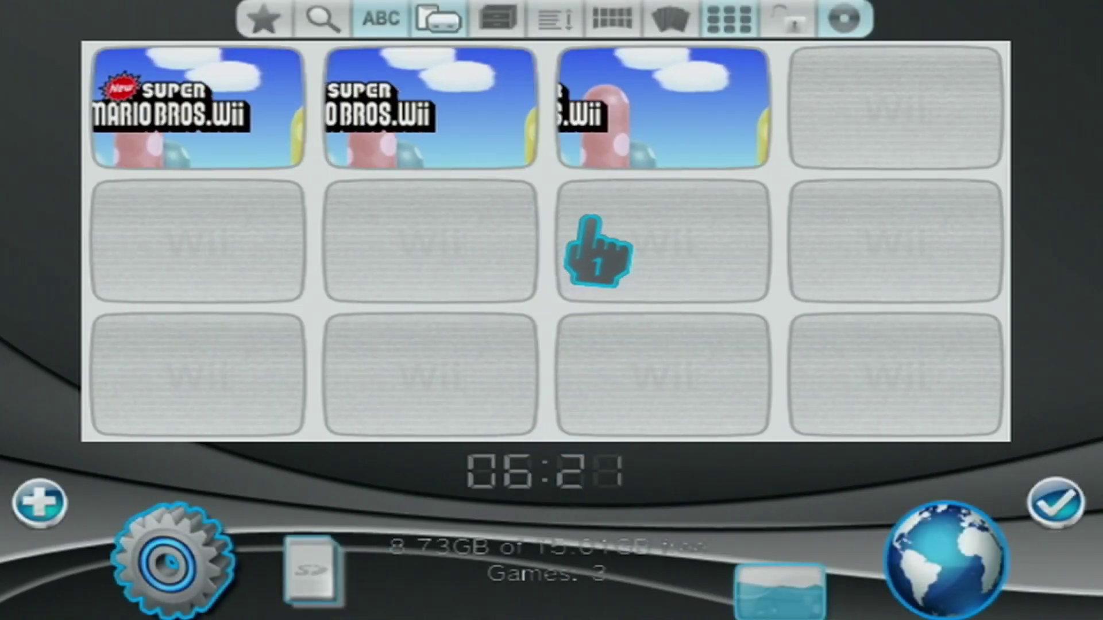
Add GC Games to the titles sources and open Super Mario Sunshine from the game grid
{"action": "left_click", "coordinate": [439, 19]}
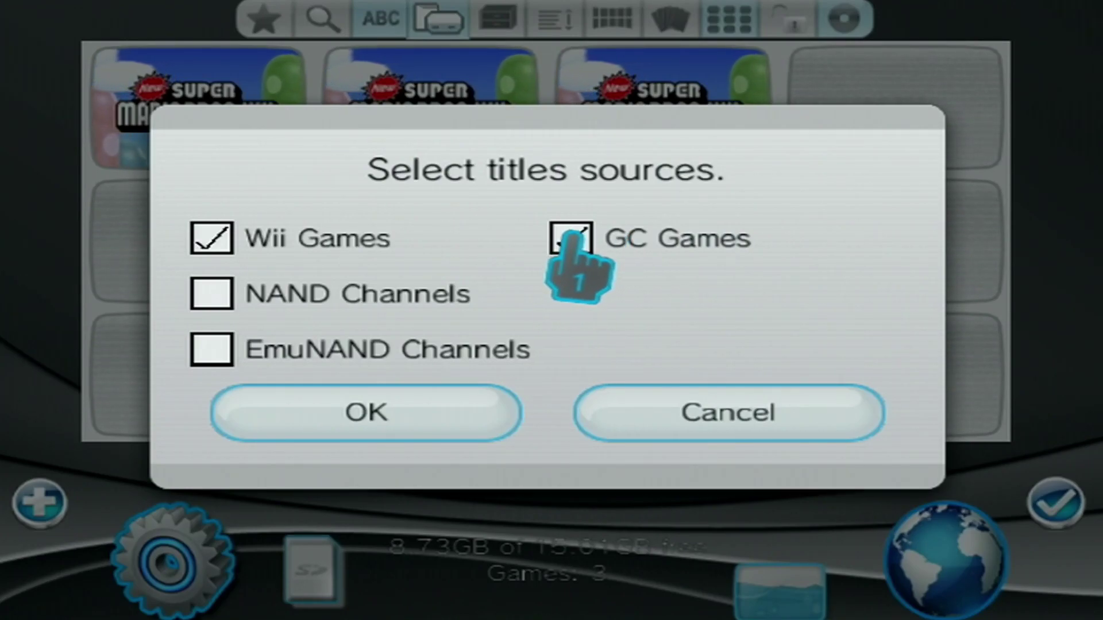
{"action": "left_click", "coordinate": [437, 396]}
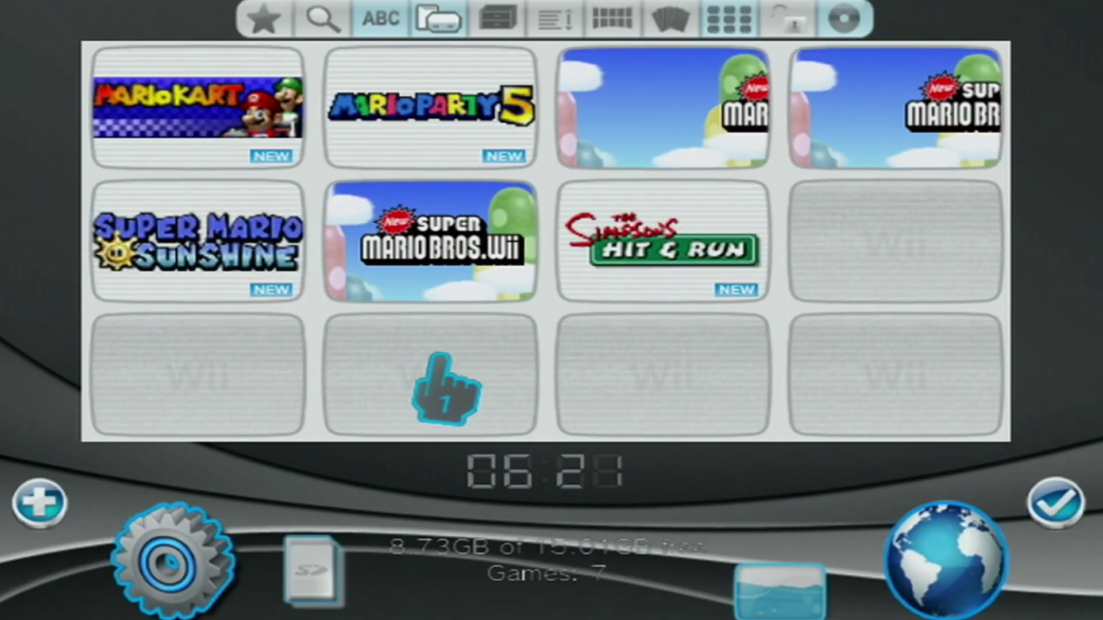
{"action": "left_click", "coordinate": [164, 259]}
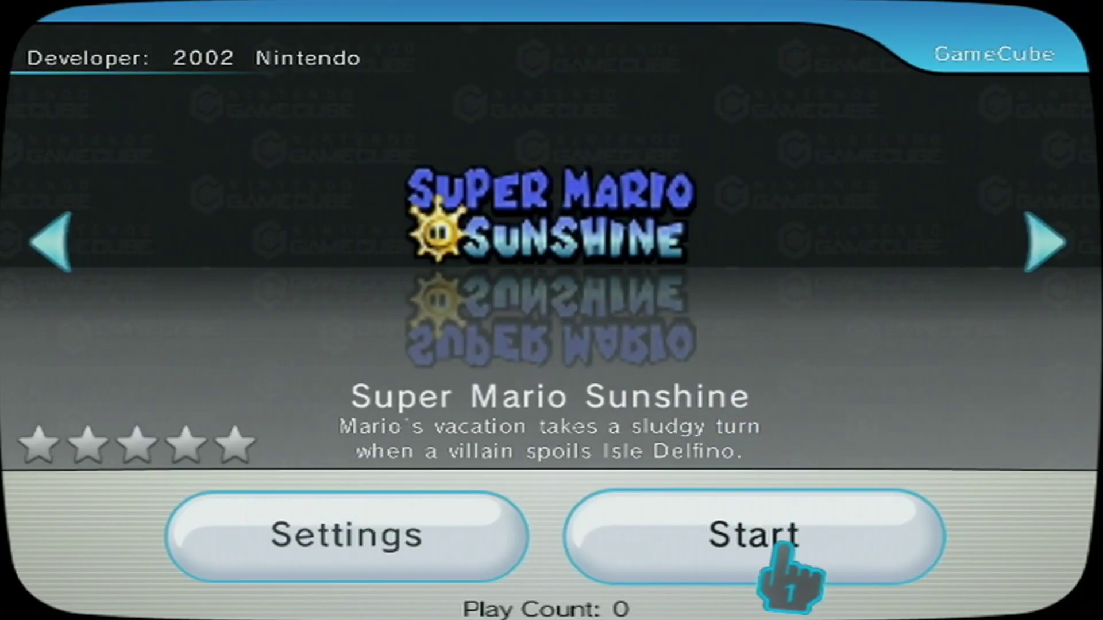